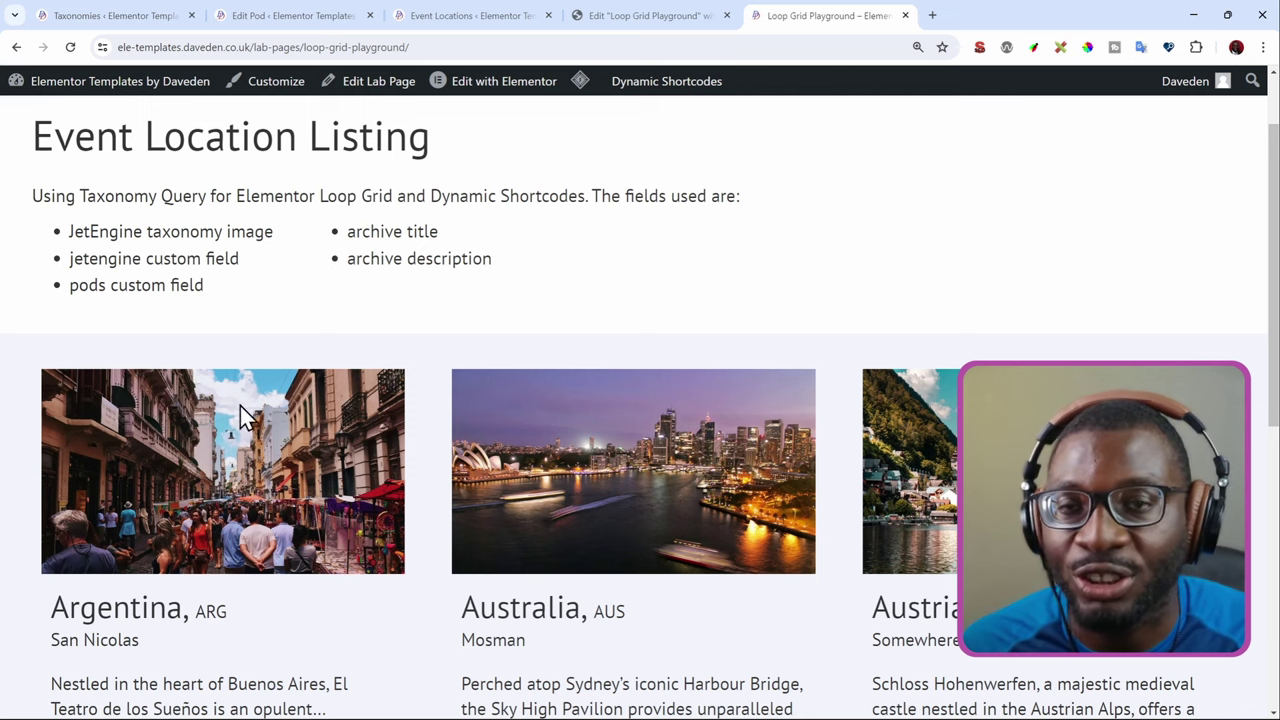
# Review the event location listing, the Event Locations taxonomy settings with their meta fields, and the event-location pod's fields.
pyautogui.scroll(-1, 237, 410)
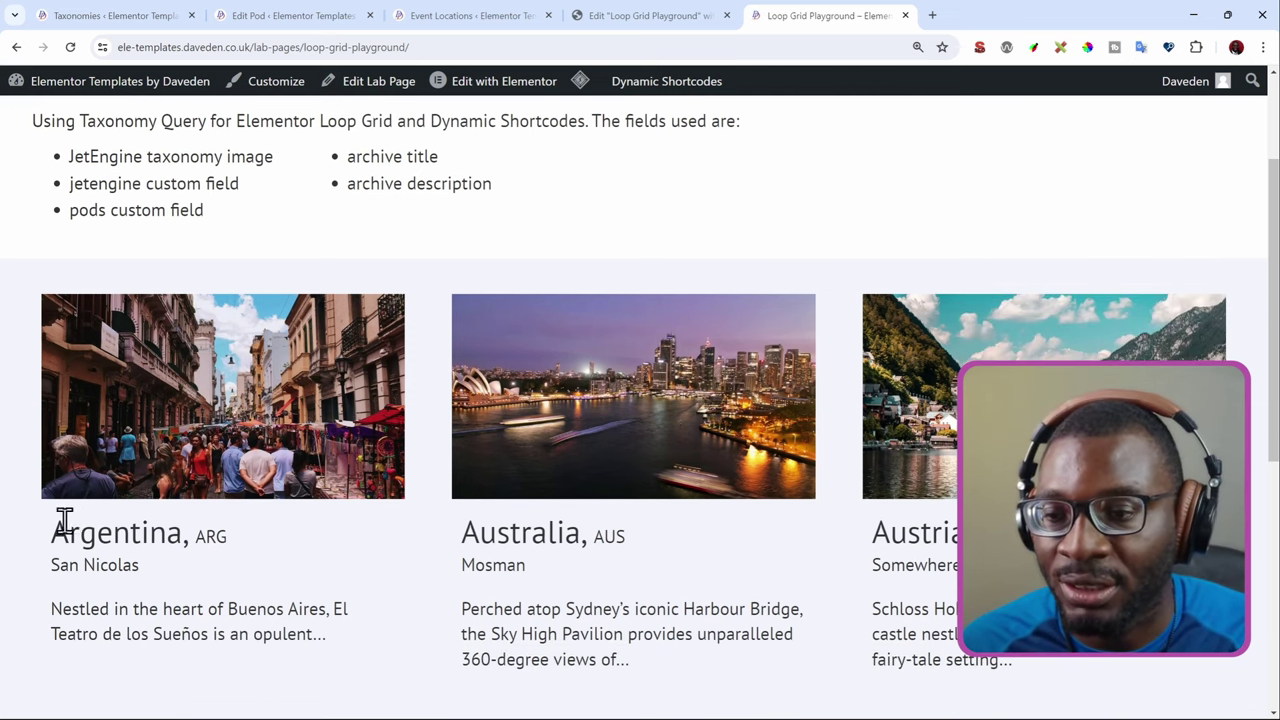
pyautogui.scroll(-1, 147, 533)
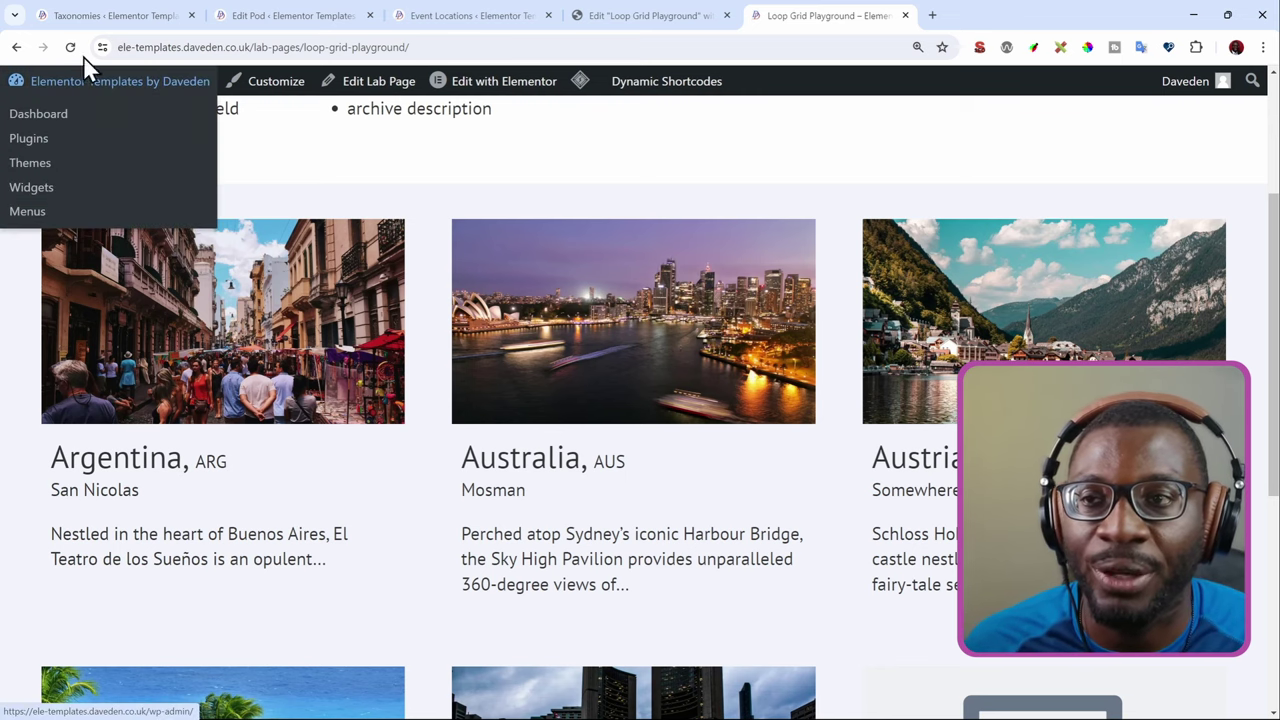
pyautogui.click(100, 15)
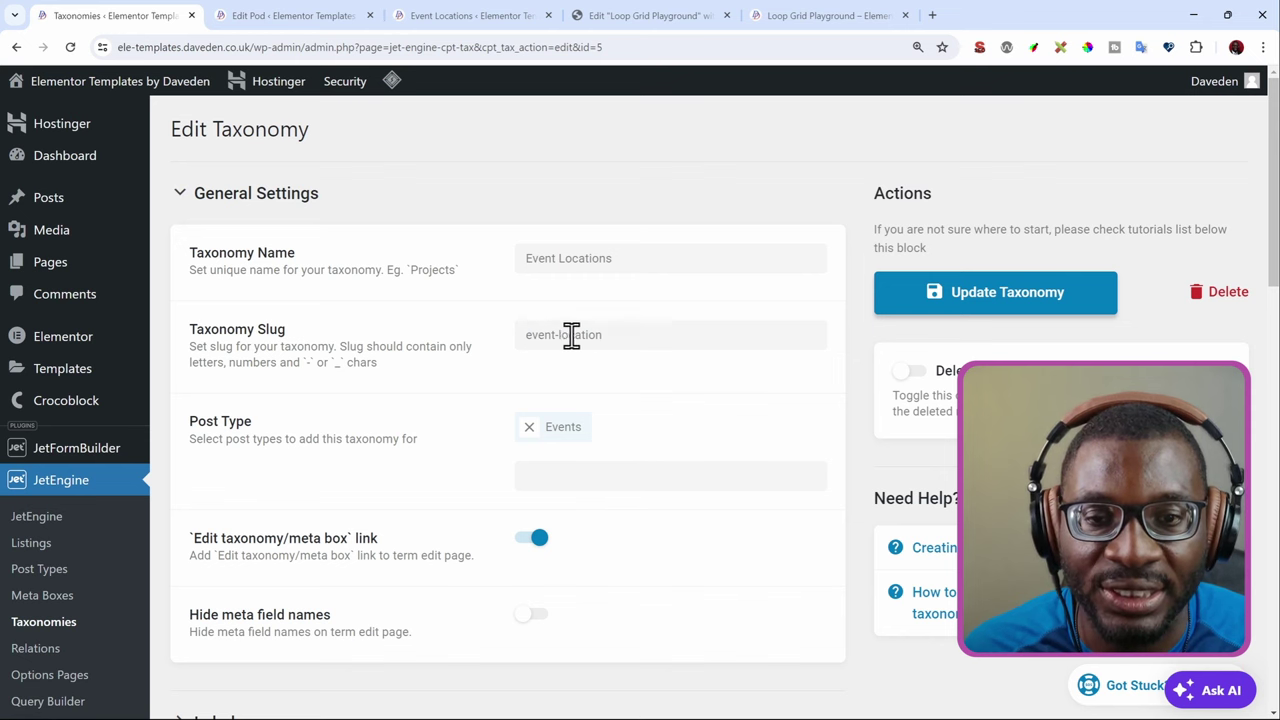
pyautogui.scroll(-2, 606, 335)
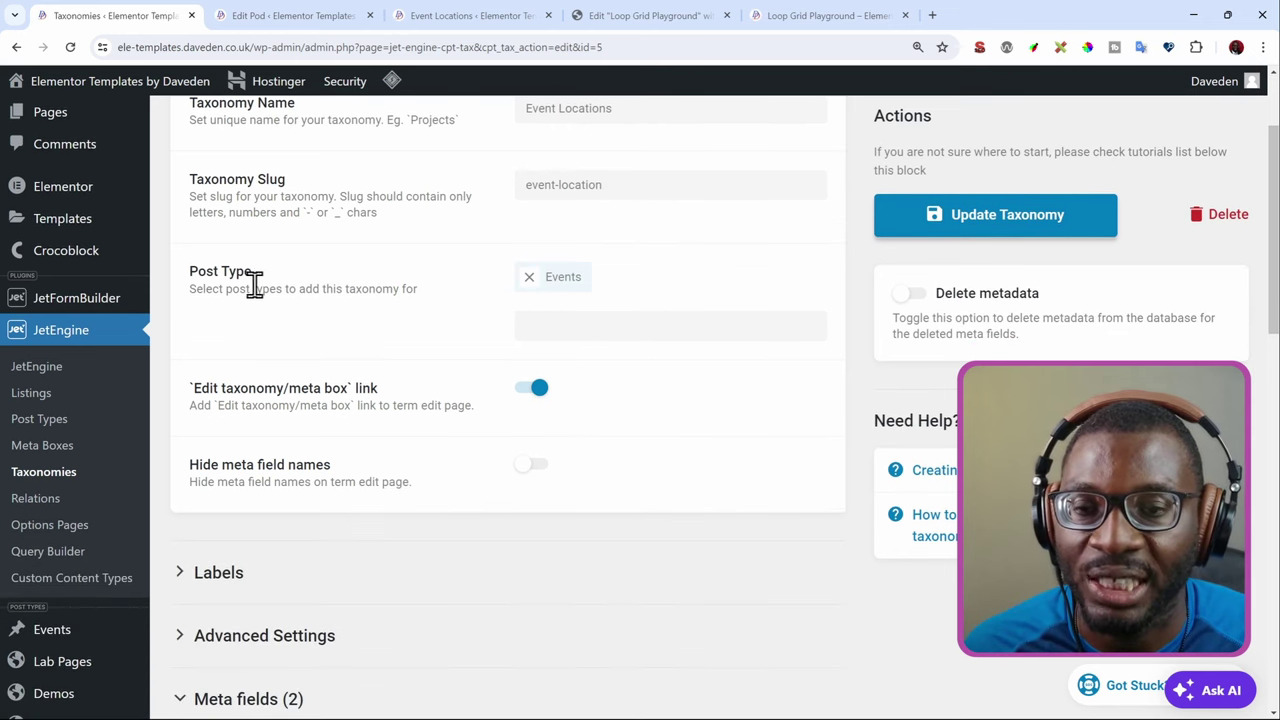
pyautogui.scroll(-3, 375, 288)
pyautogui.scroll(-3, 385, 298)
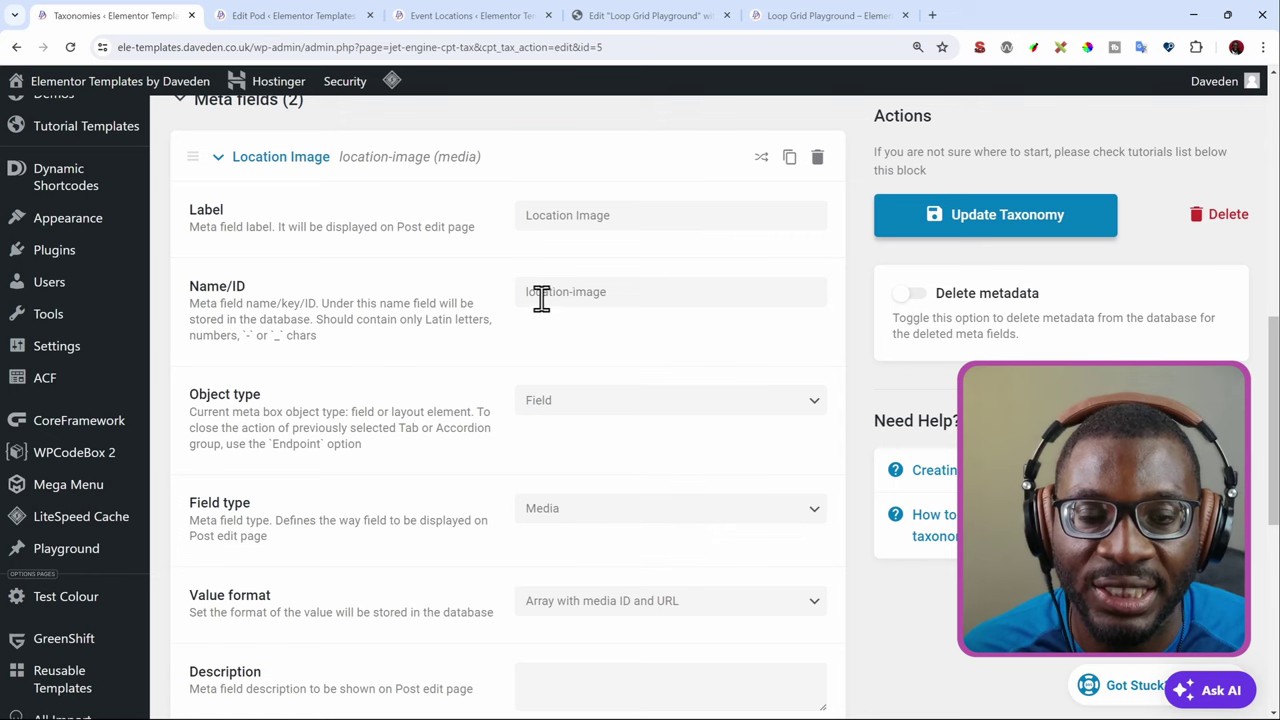
pyautogui.scroll(-5, 633, 310)
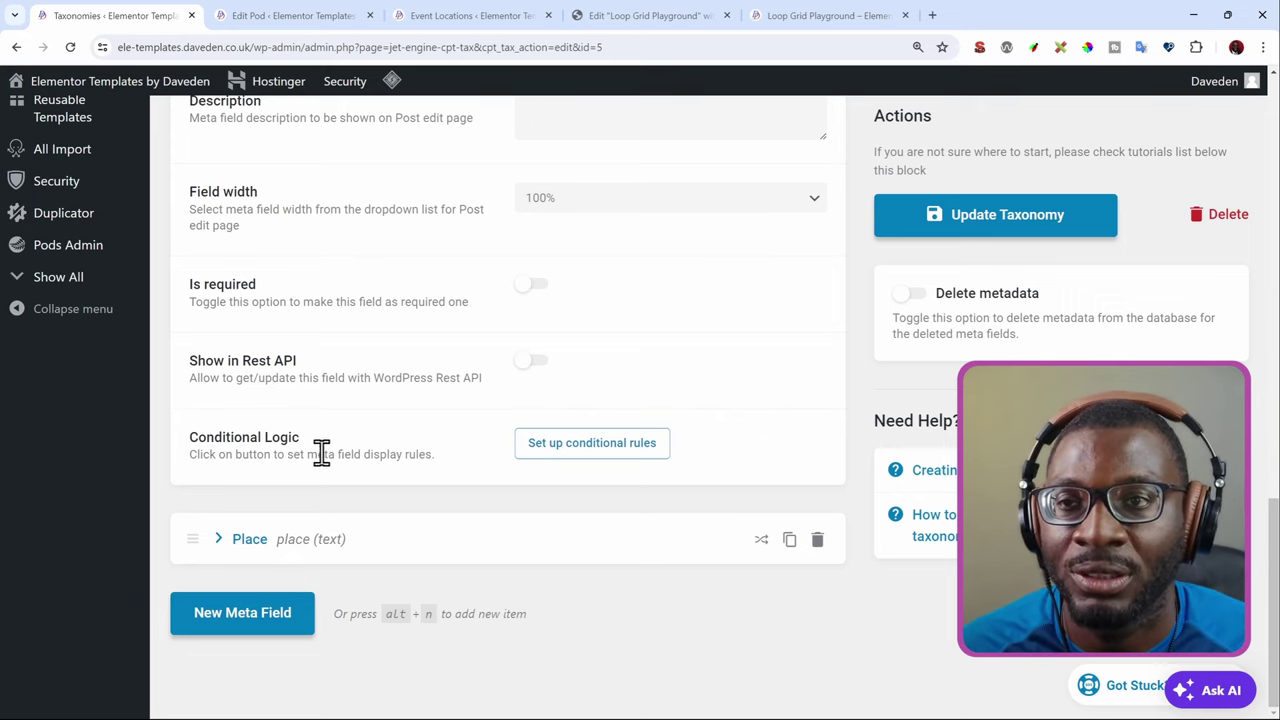
pyautogui.click(289, 20)
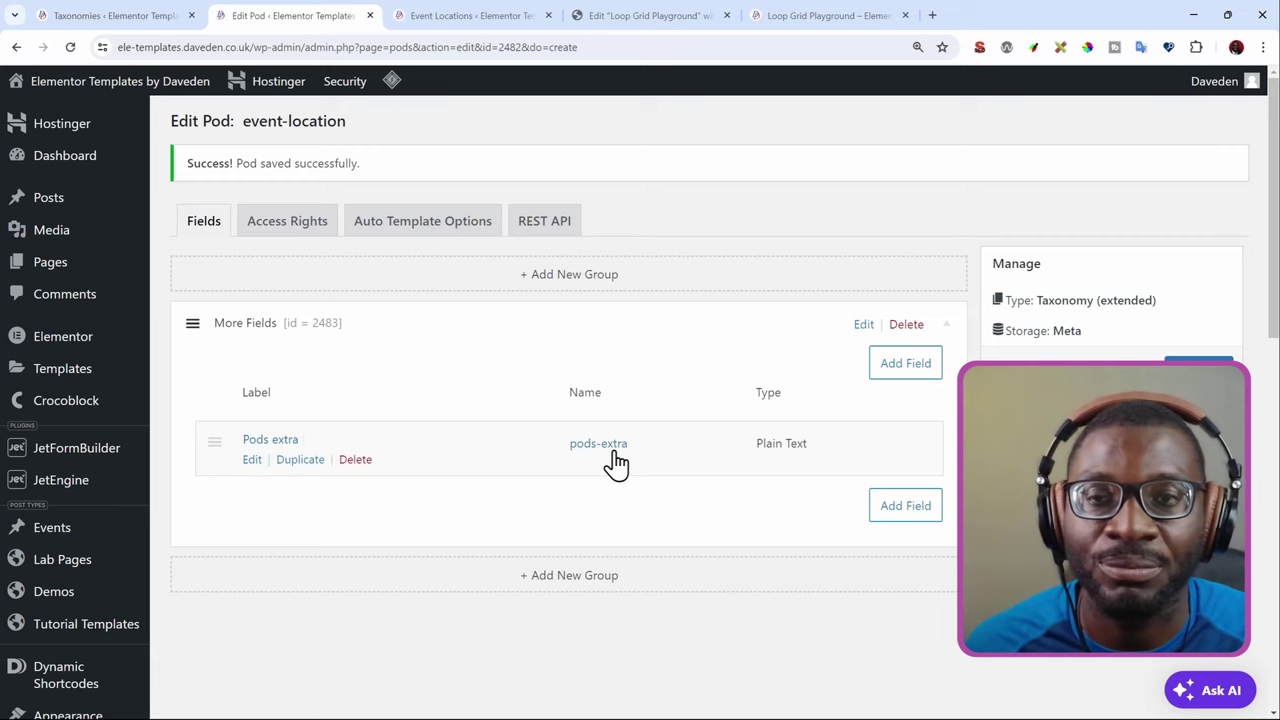
pyautogui.moveTo(788, 462)
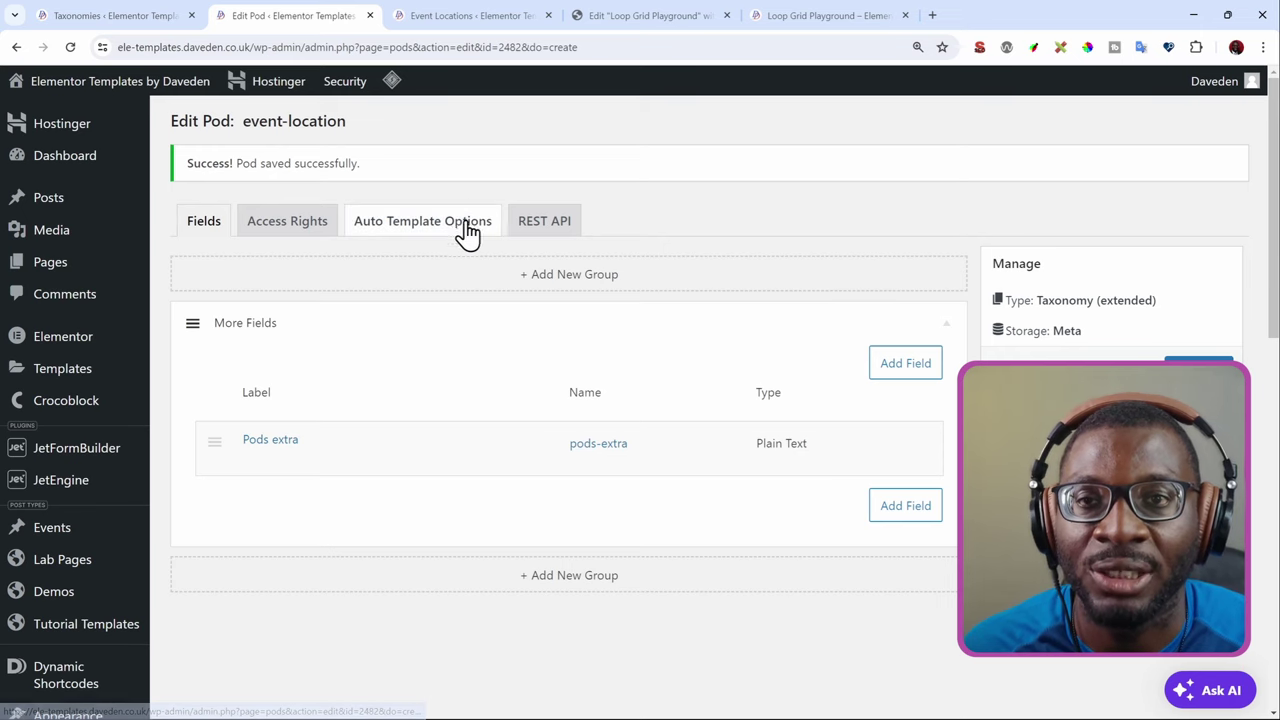
# Open the Argentina event location and examine its name, description, Pods extra, Location Image and Place fields.
pyautogui.click(450, 16)
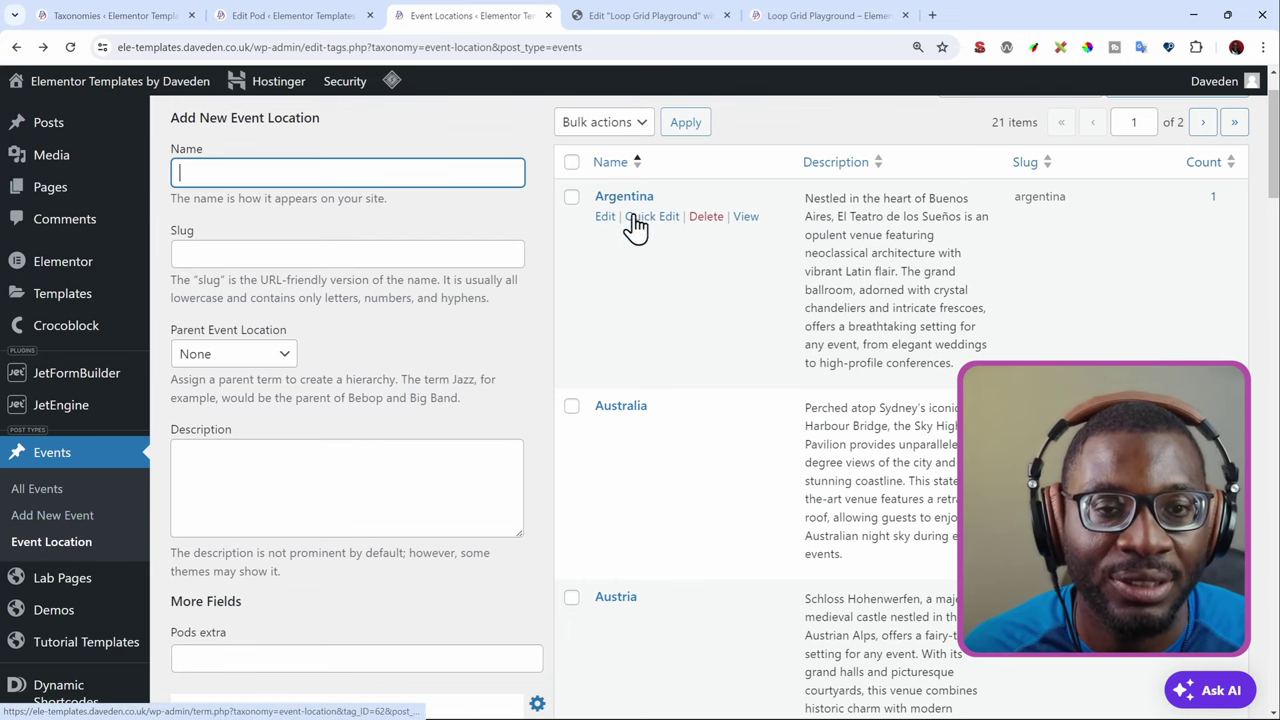
pyautogui.scroll(-4, 643, 274)
pyautogui.scroll(5, 643, 276)
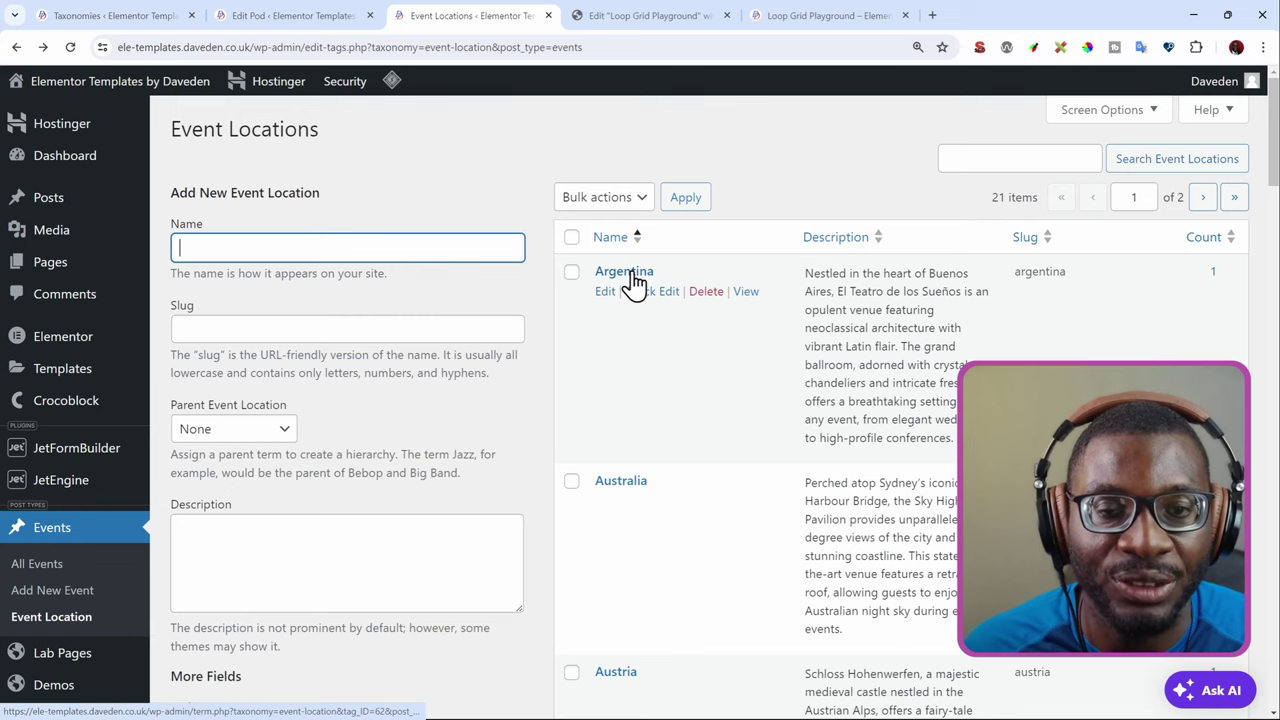
pyautogui.click(630, 280)
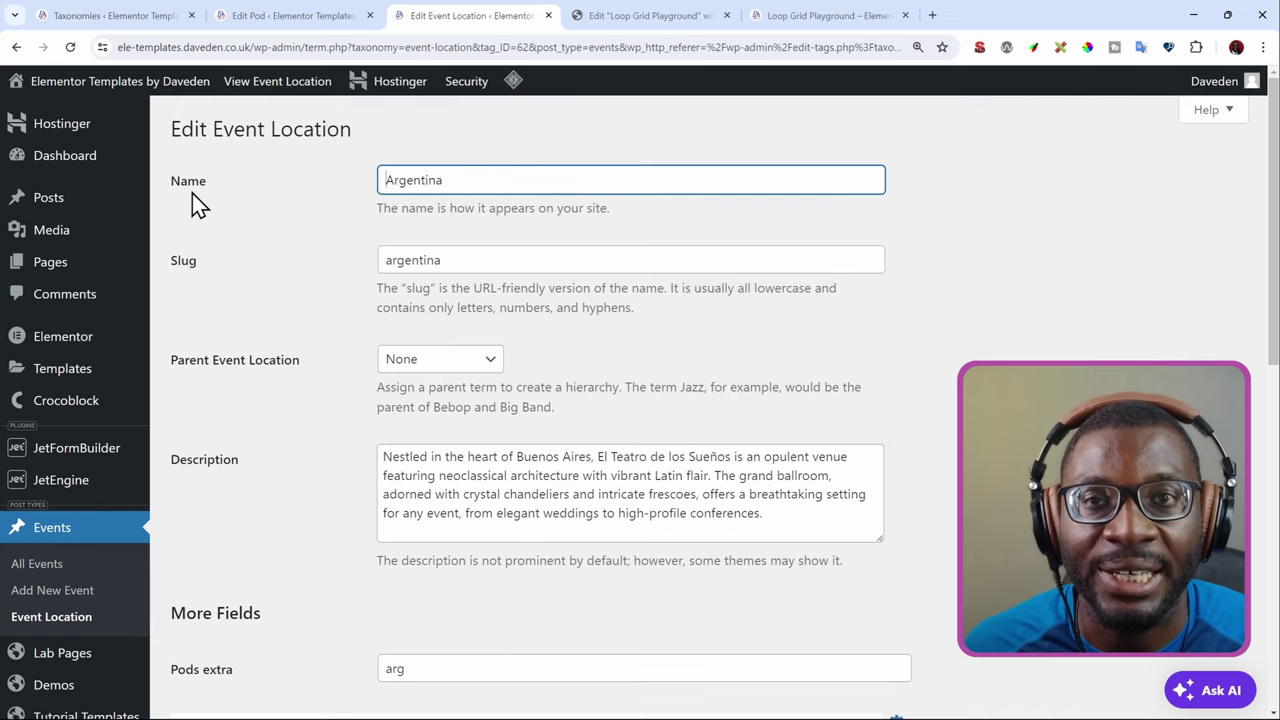
pyautogui.scroll(-3, 330, 225)
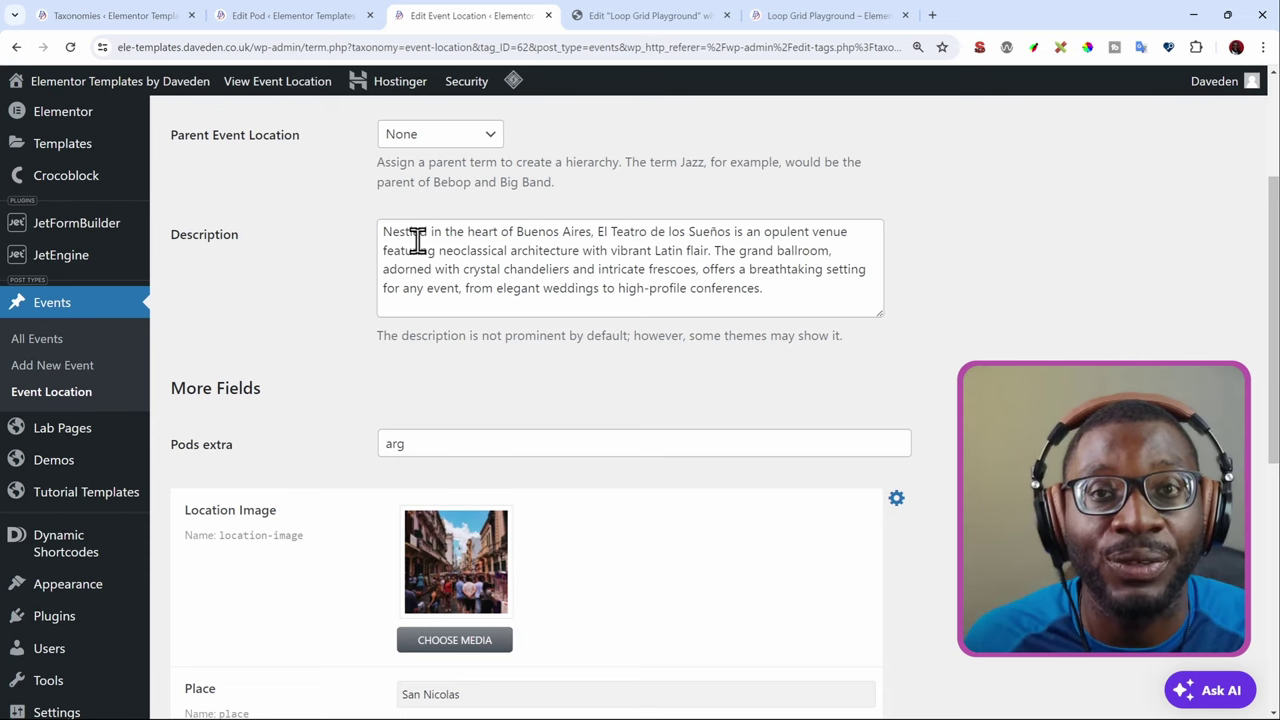
pyautogui.scroll(-5, 357, 294)
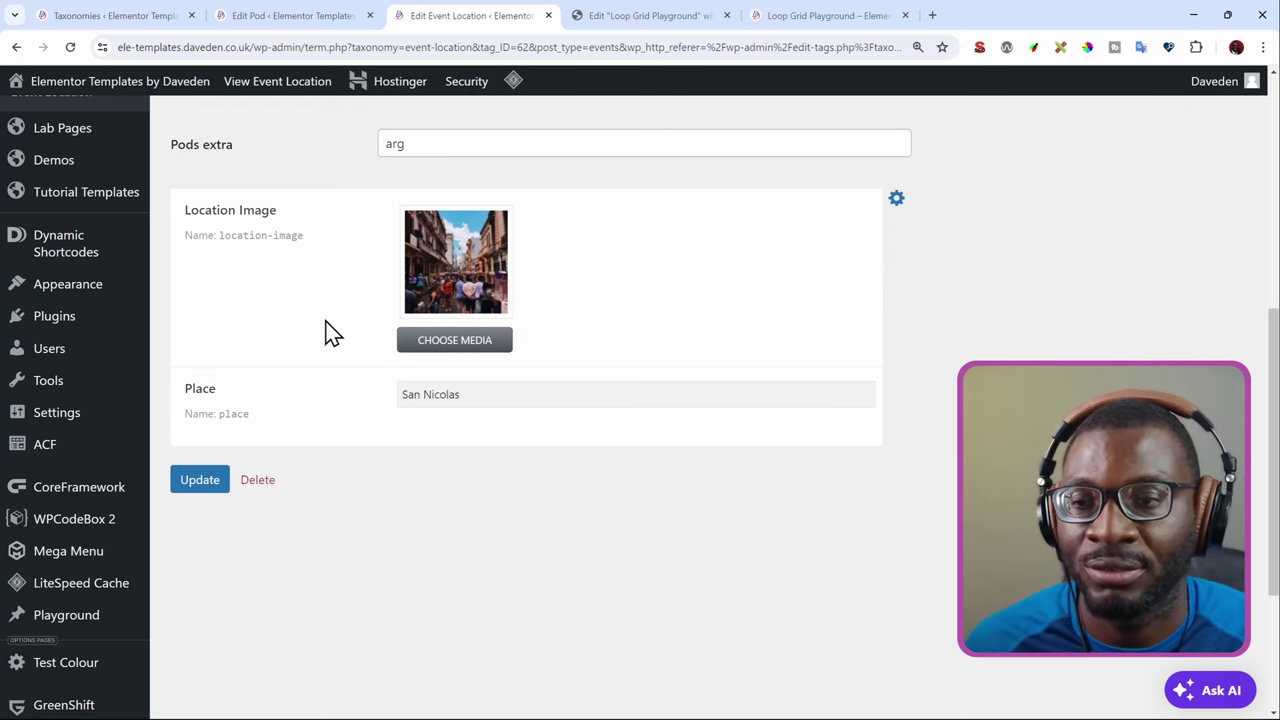
pyautogui.scroll(2, 333, 333)
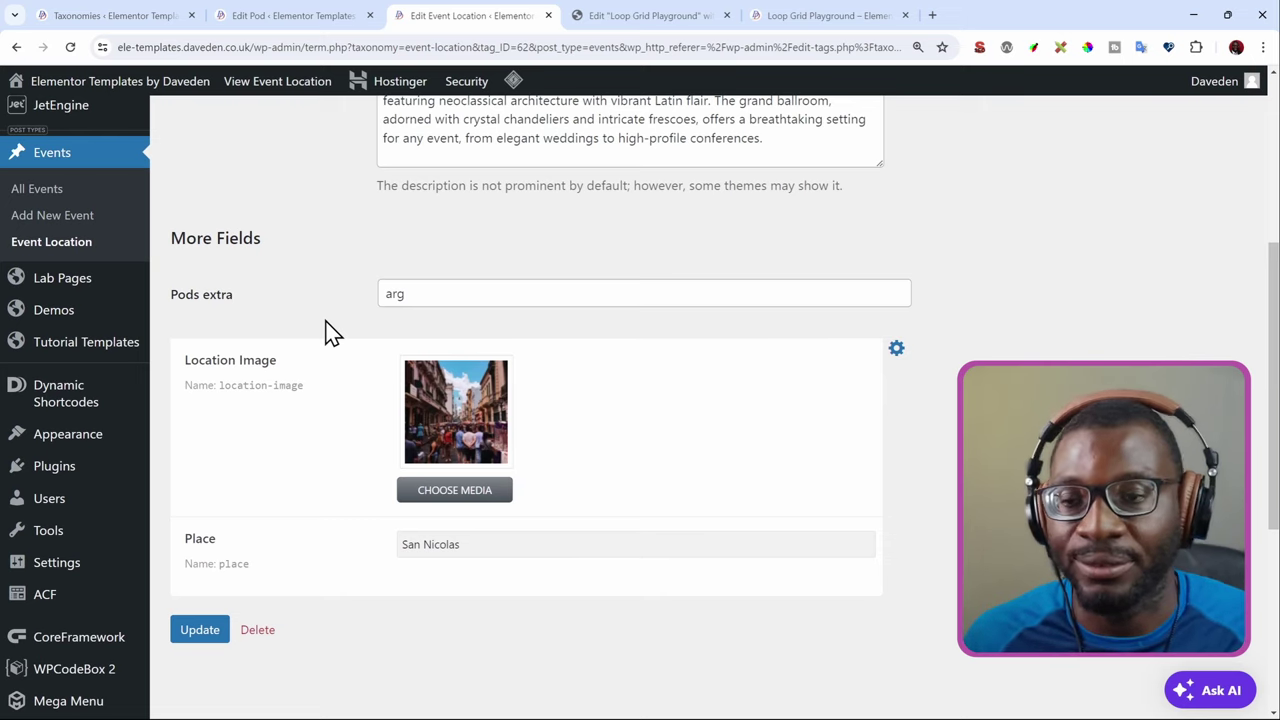
pyautogui.scroll(5, 333, 333)
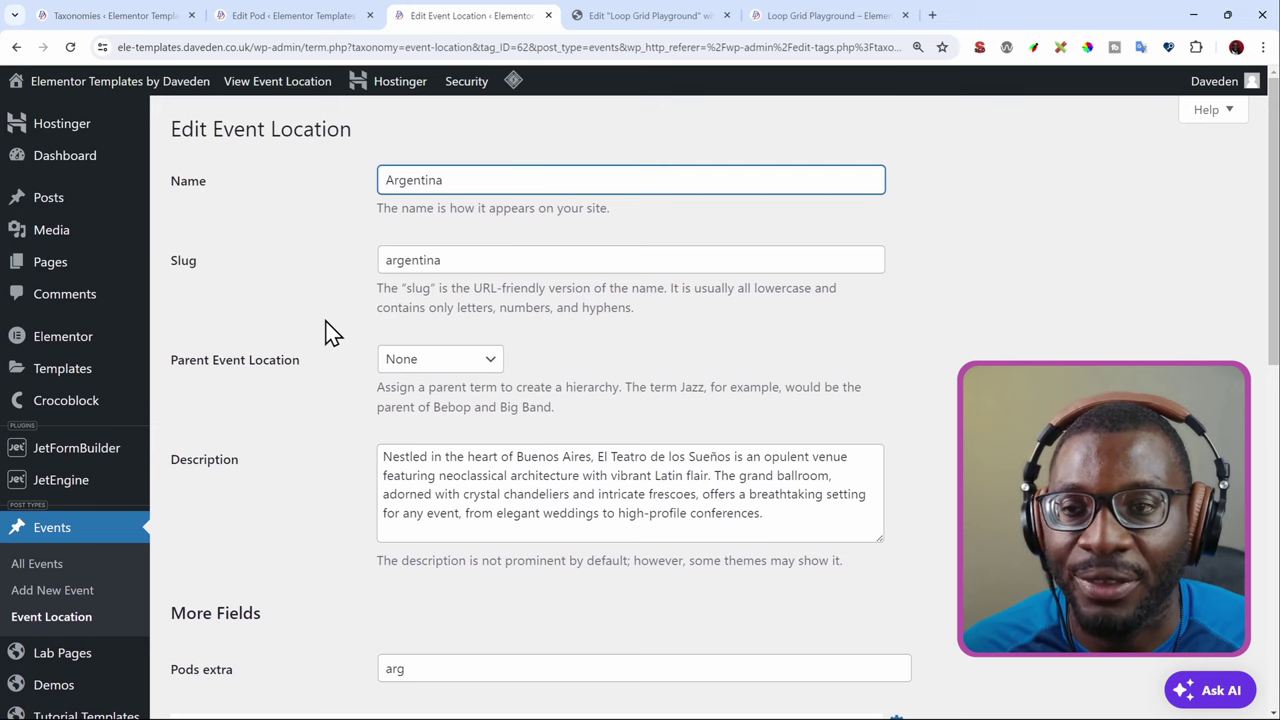
# Switch to the Loop Grid Playground page in the Elementor editor and open the Loop Grid's item template for editing.
pyautogui.click(632, 18)
pyautogui.scroll(2, 572, 235)
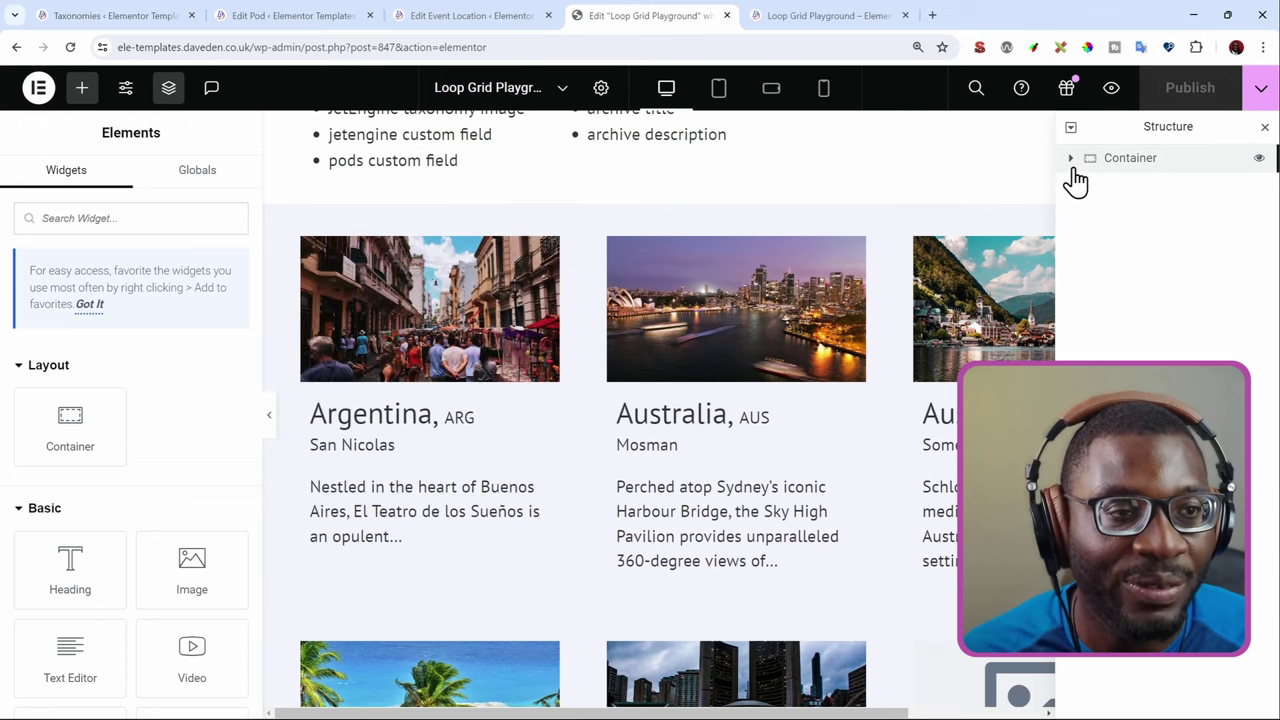
pyautogui.click(1070, 158)
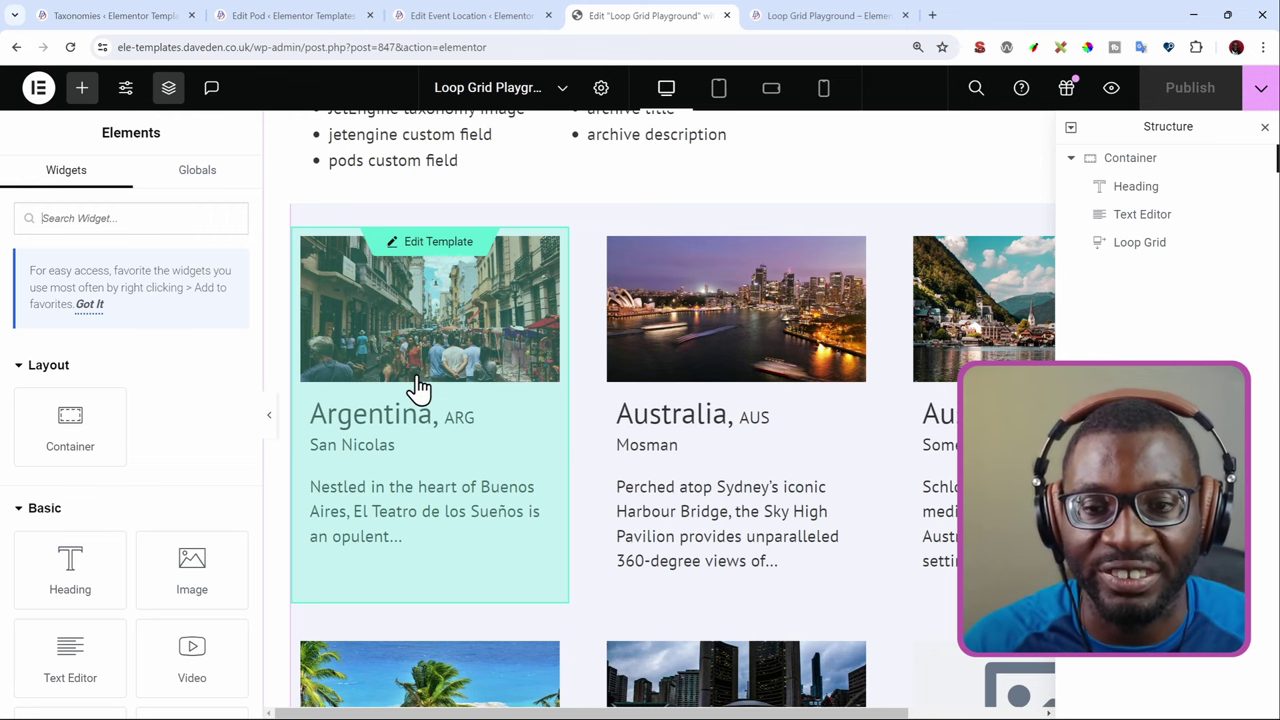
pyautogui.doubleClick(421, 383)
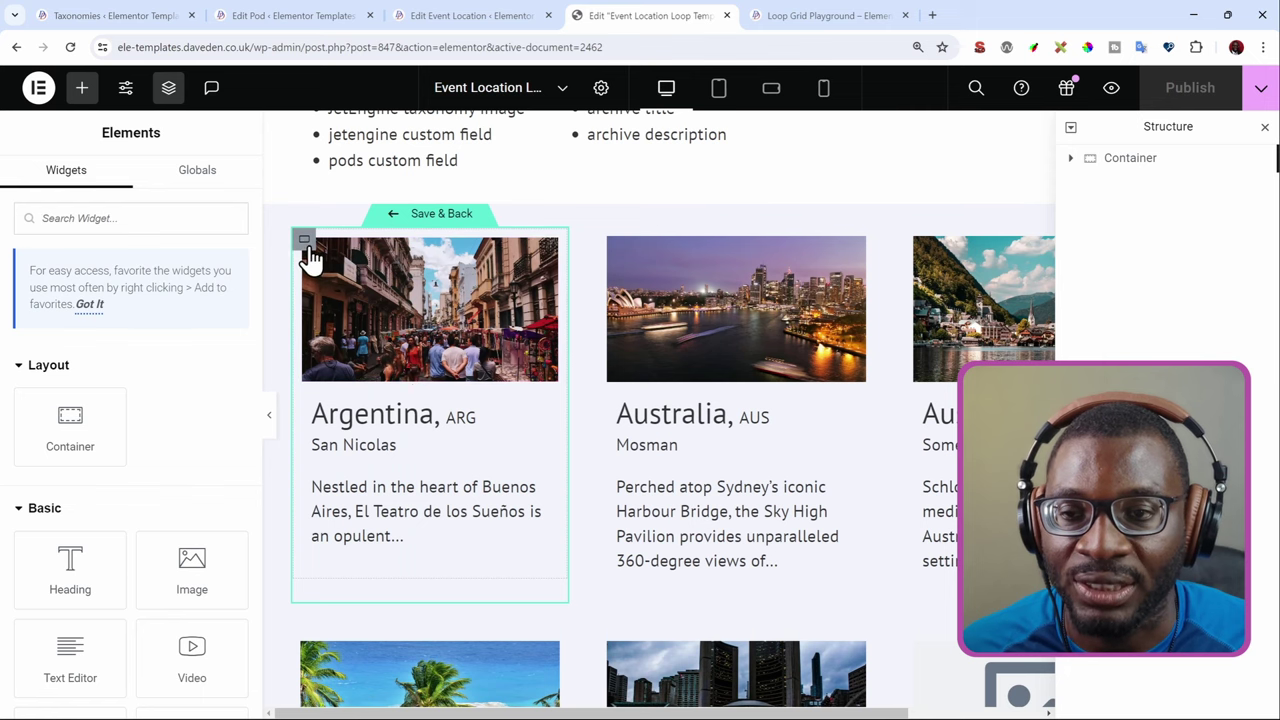
# Delete the existing container from the event location loop template and add a new empty container in its place.
pyautogui.click(305, 244)
pyautogui.rightClick(306, 250)
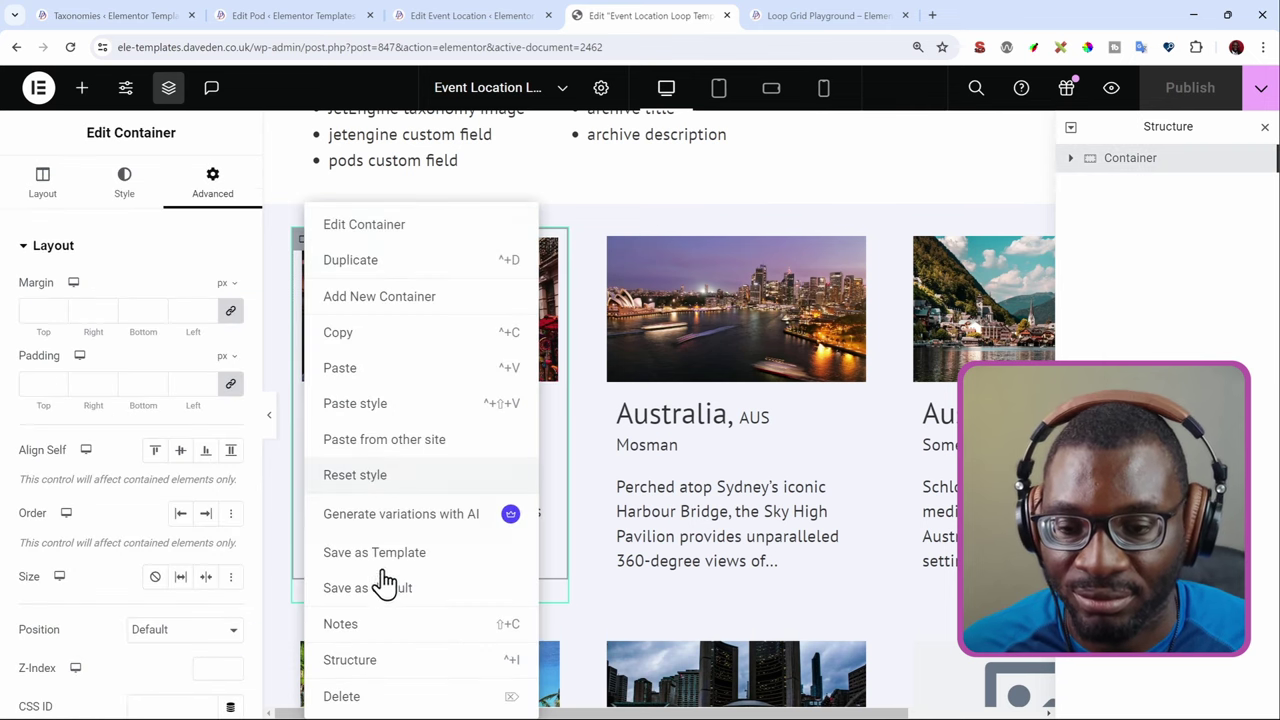
pyautogui.click(340, 696)
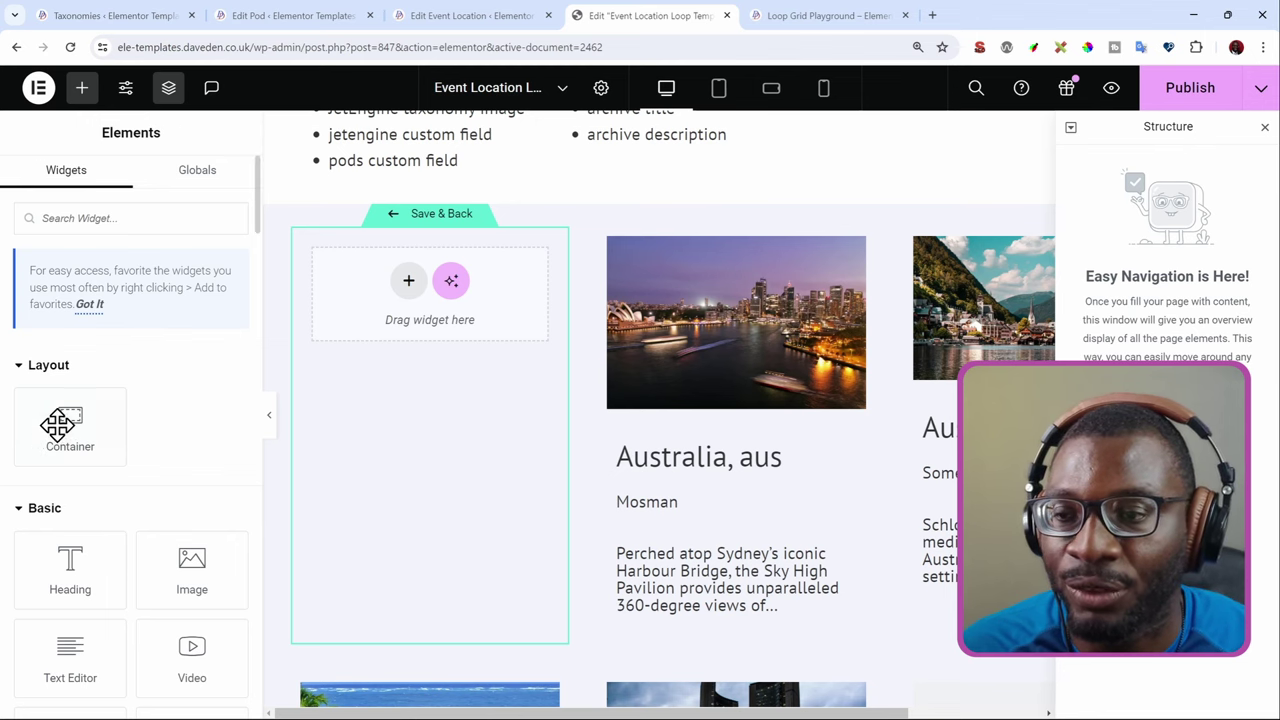
pyautogui.moveTo(63, 423); pyautogui.dragTo(338, 298)
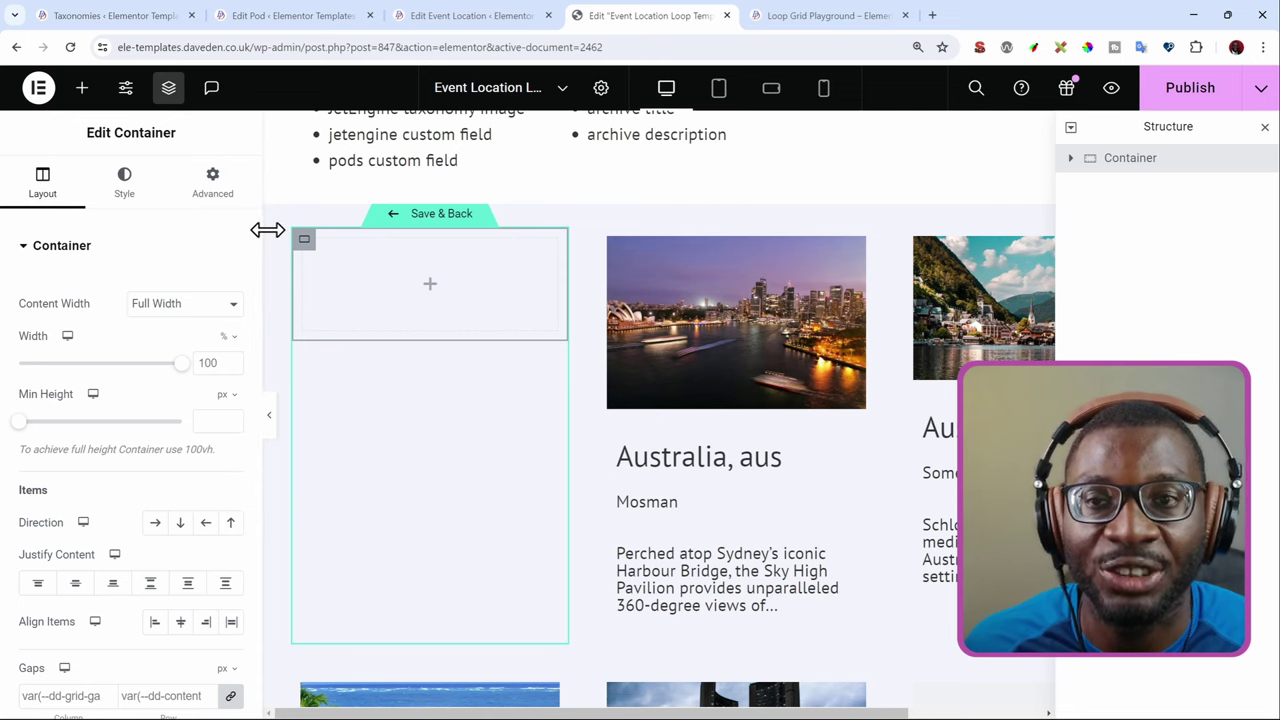
pyautogui.rightClick(305, 245)
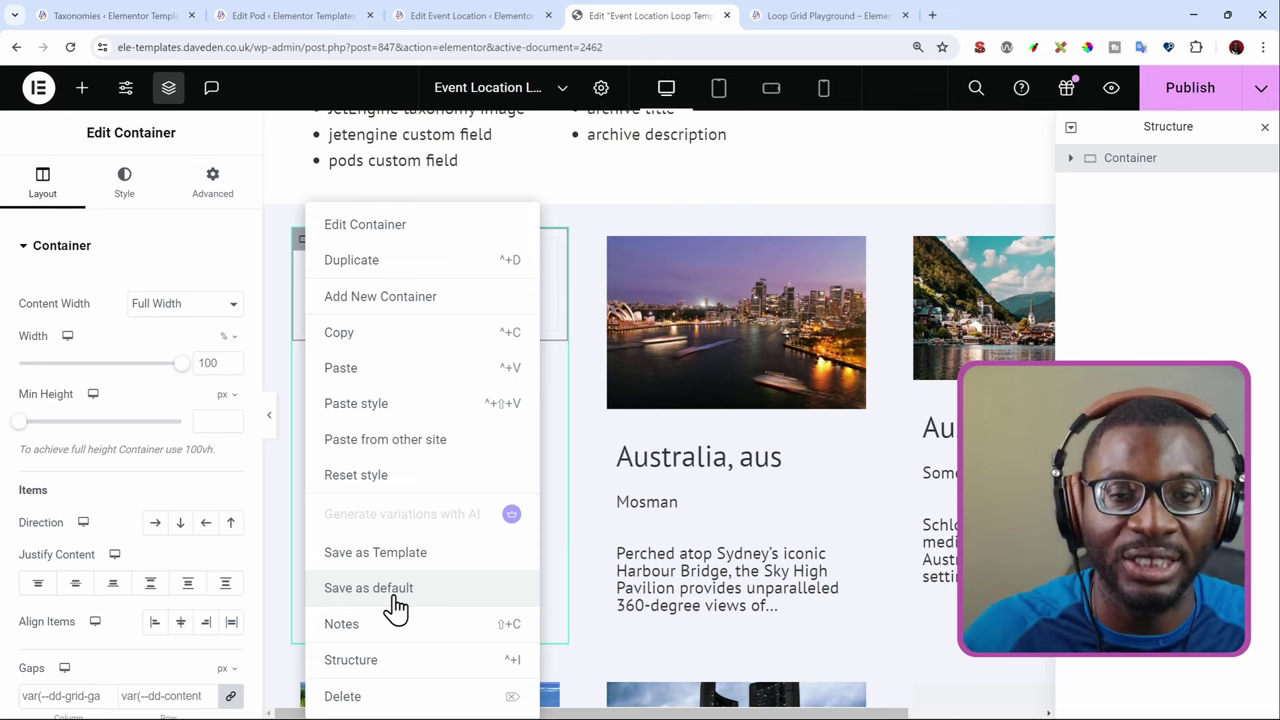
pyautogui.click(285, 491)
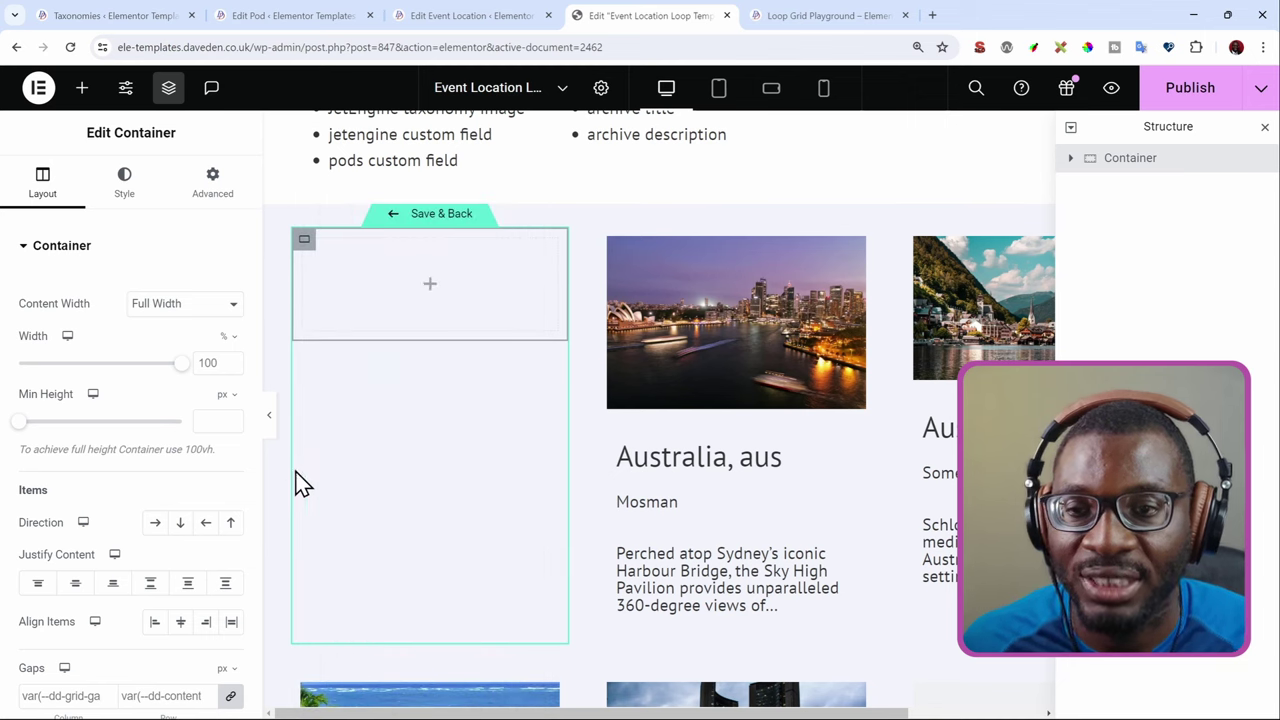
# Add an Image widget to the container and a Heading widget beneath it with its HTML tag set to H3.
pyautogui.click(82, 88)
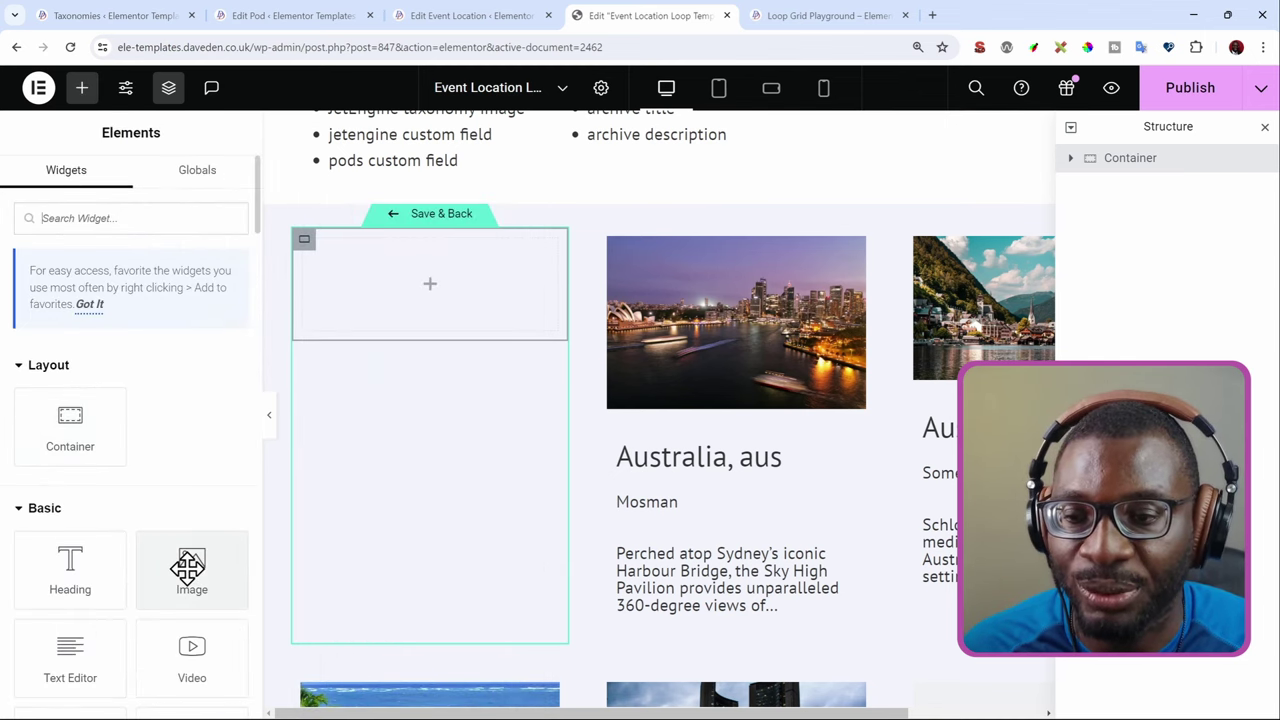
pyautogui.moveTo(189, 569); pyautogui.dragTo(429, 268)
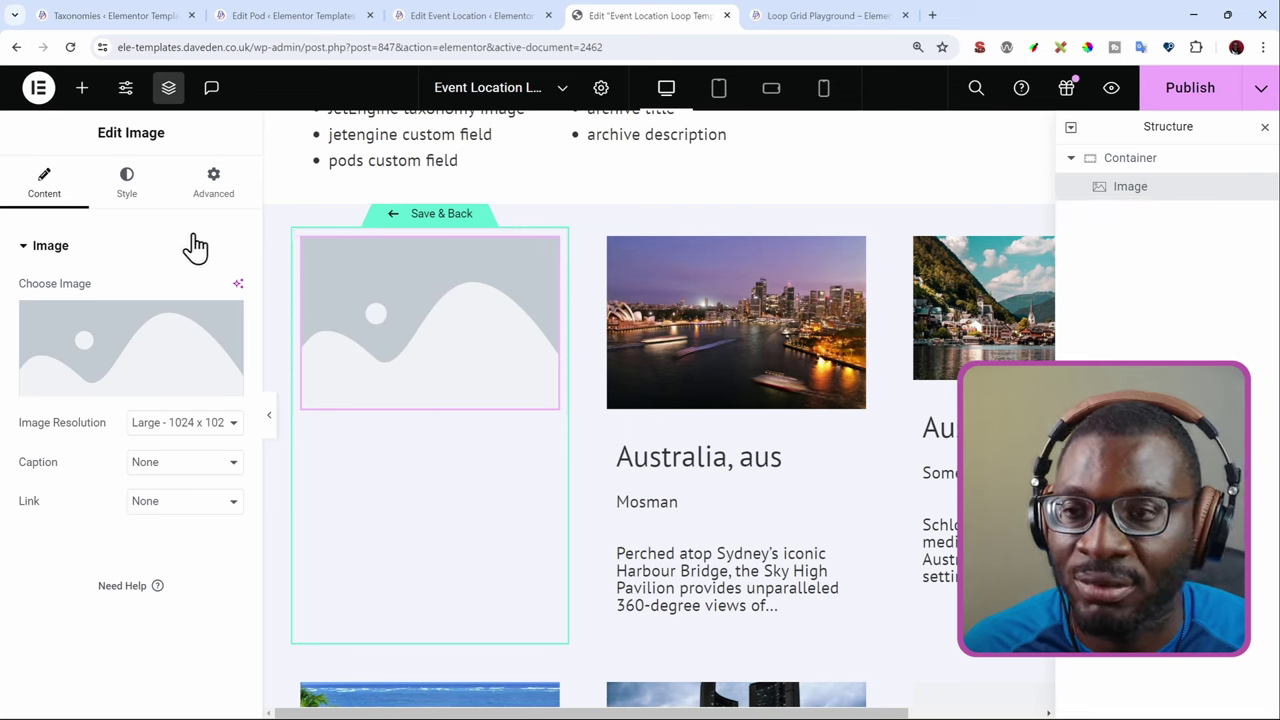
pyautogui.click(82, 88)
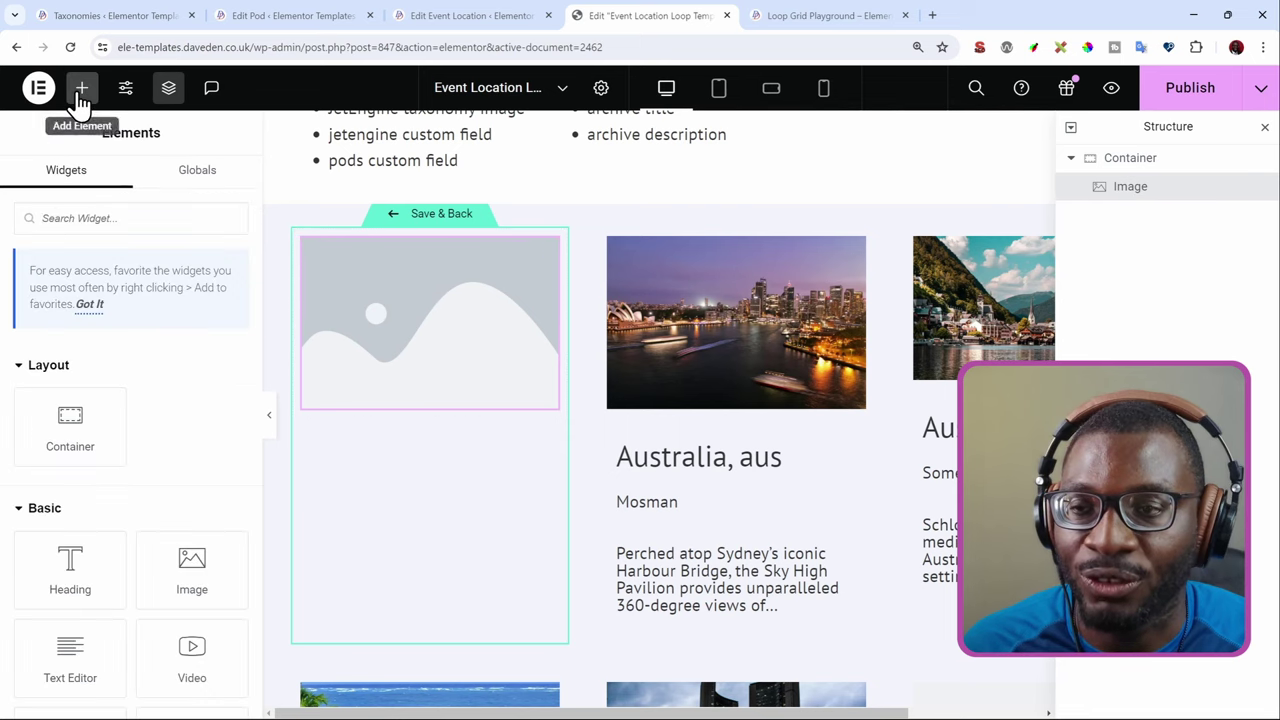
pyautogui.moveTo(70, 565); pyautogui.dragTo(308, 357)
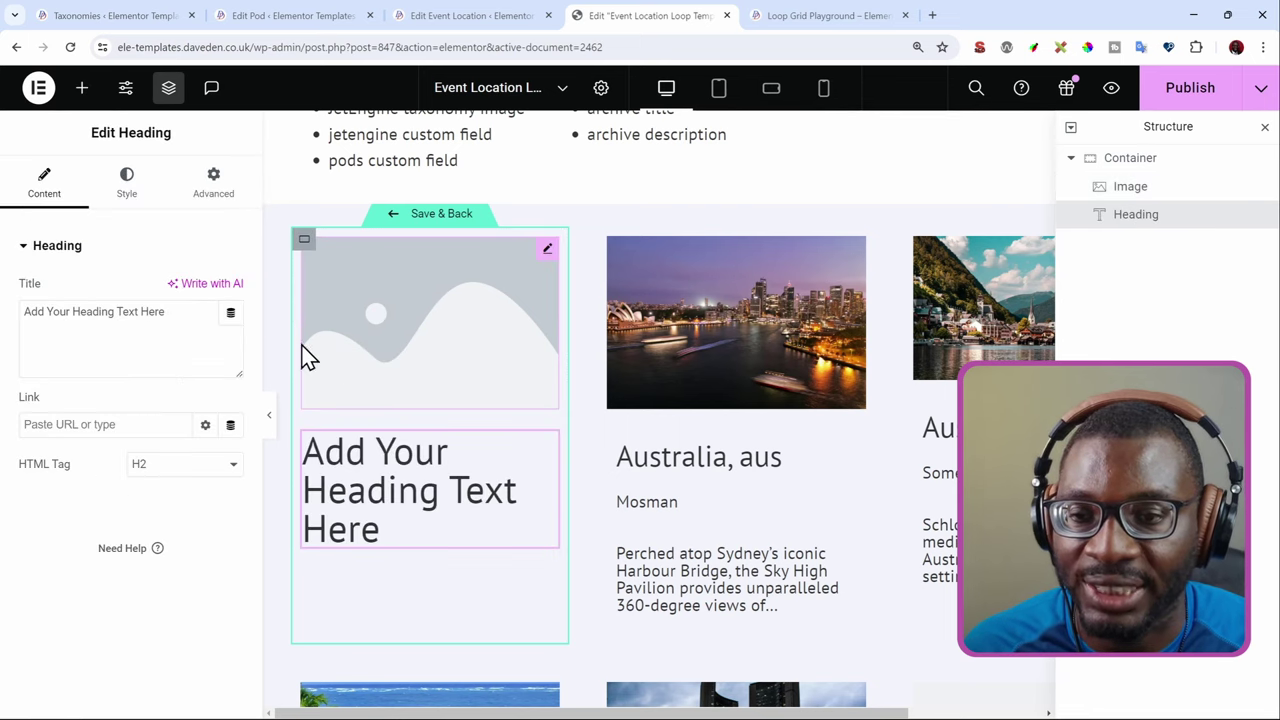
pyautogui.click(199, 474)
pyautogui.click(189, 514)
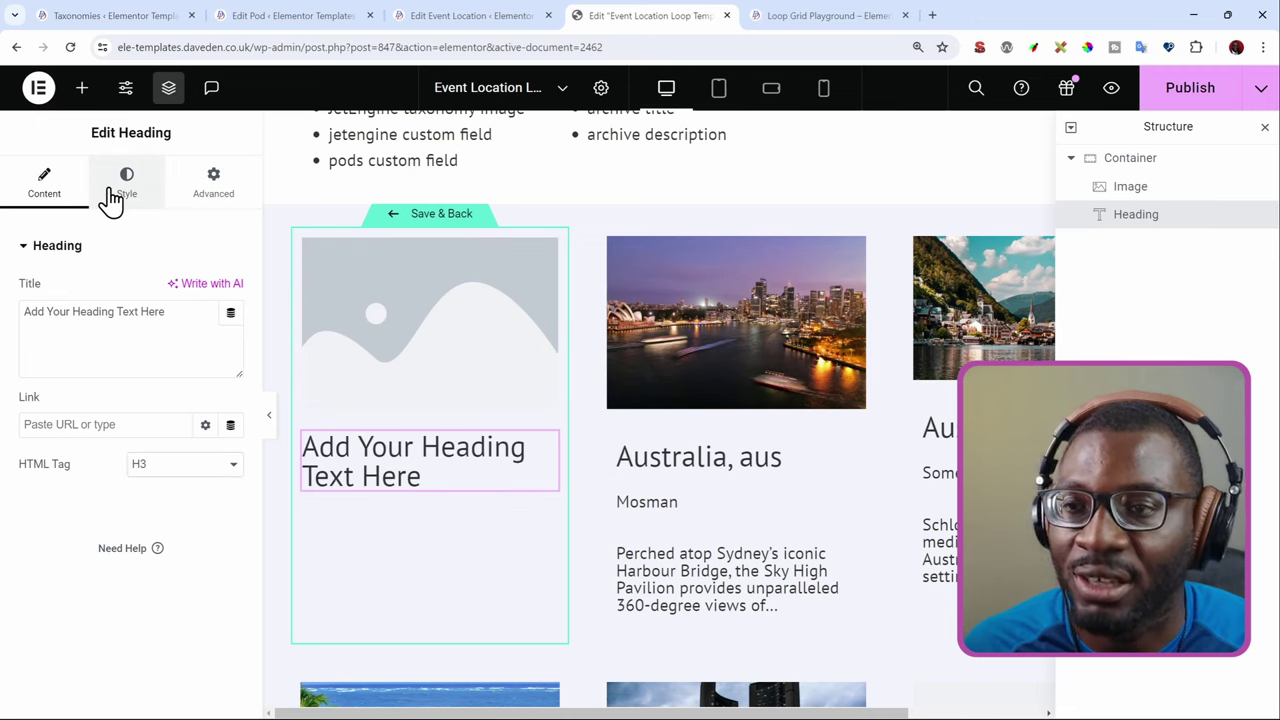
# Add a second Heading widget below the H3 heading with HTML tag p, and duplicate it.
pyautogui.click(82, 87)
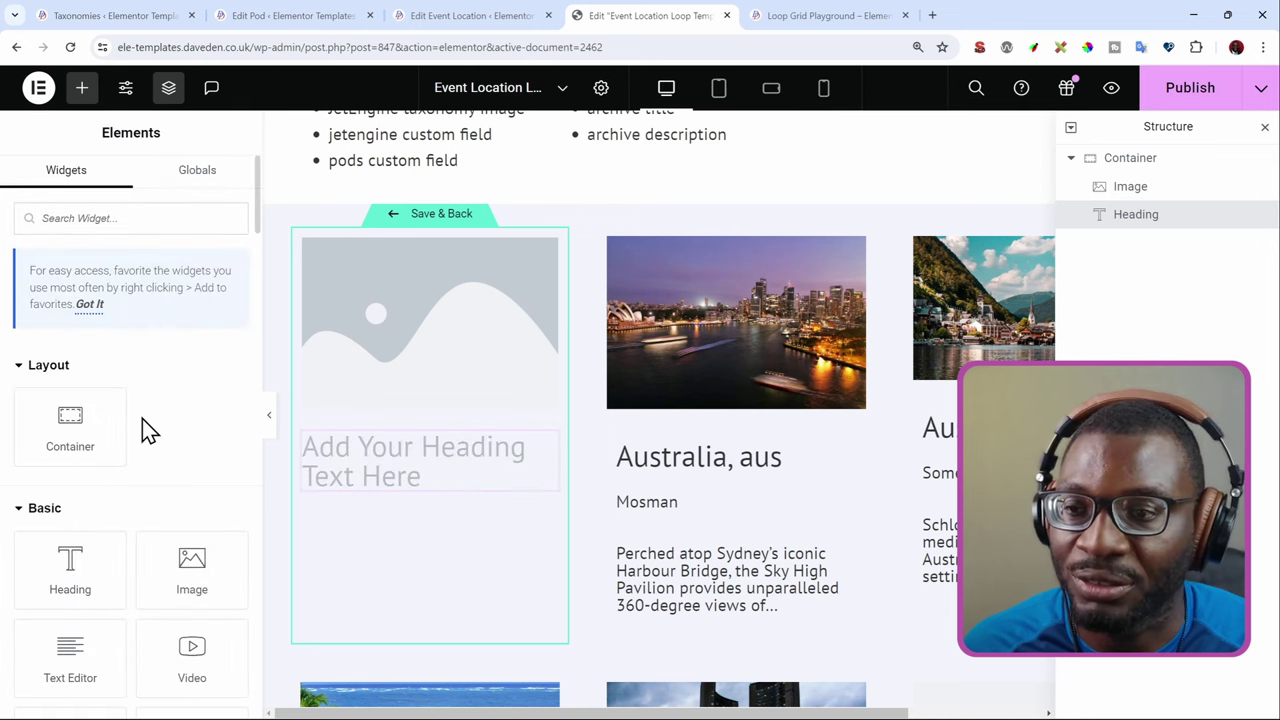
pyautogui.moveTo(75, 562); pyautogui.dragTo(390, 466)
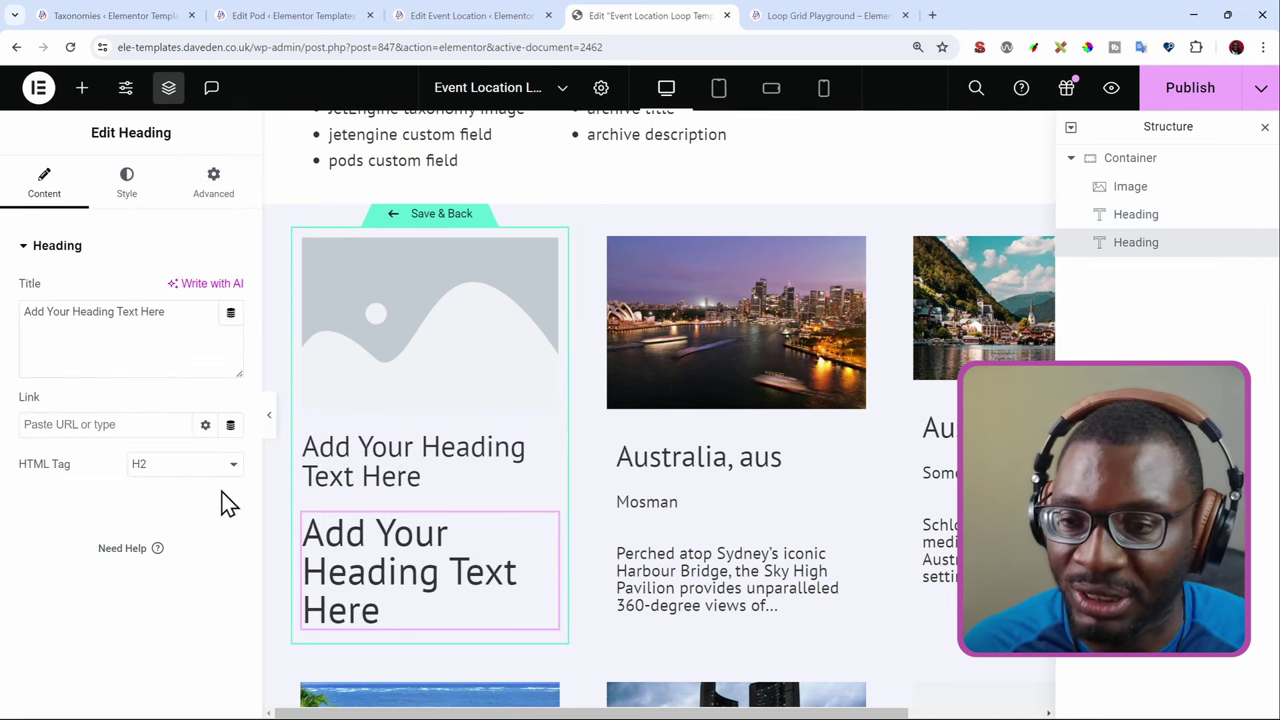
pyautogui.click(183, 468)
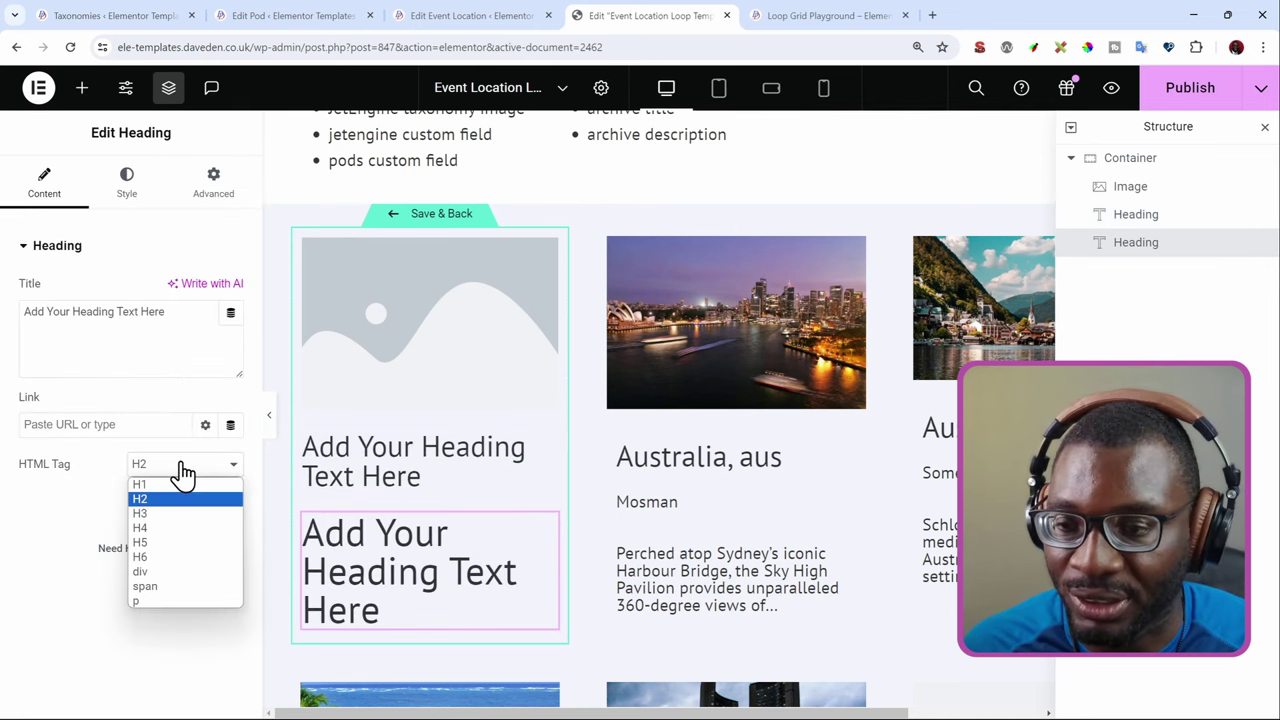
pyautogui.click(190, 602)
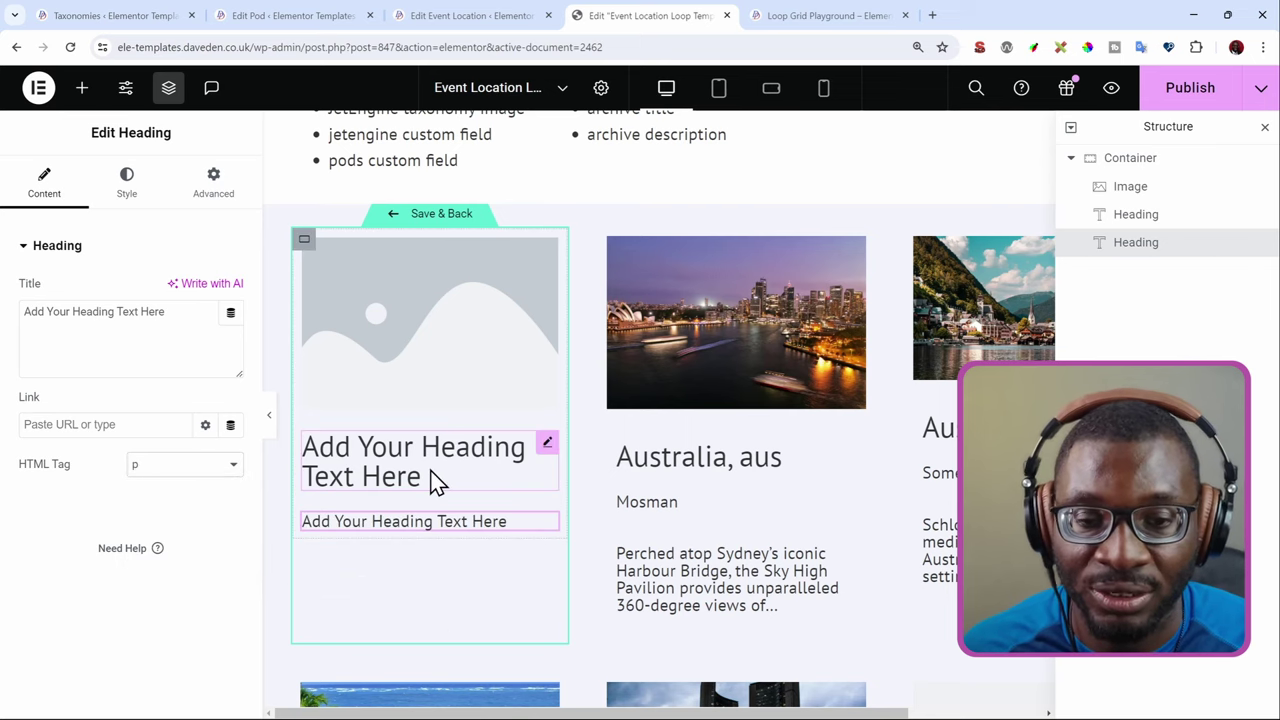
pyautogui.rightClick(504, 526)
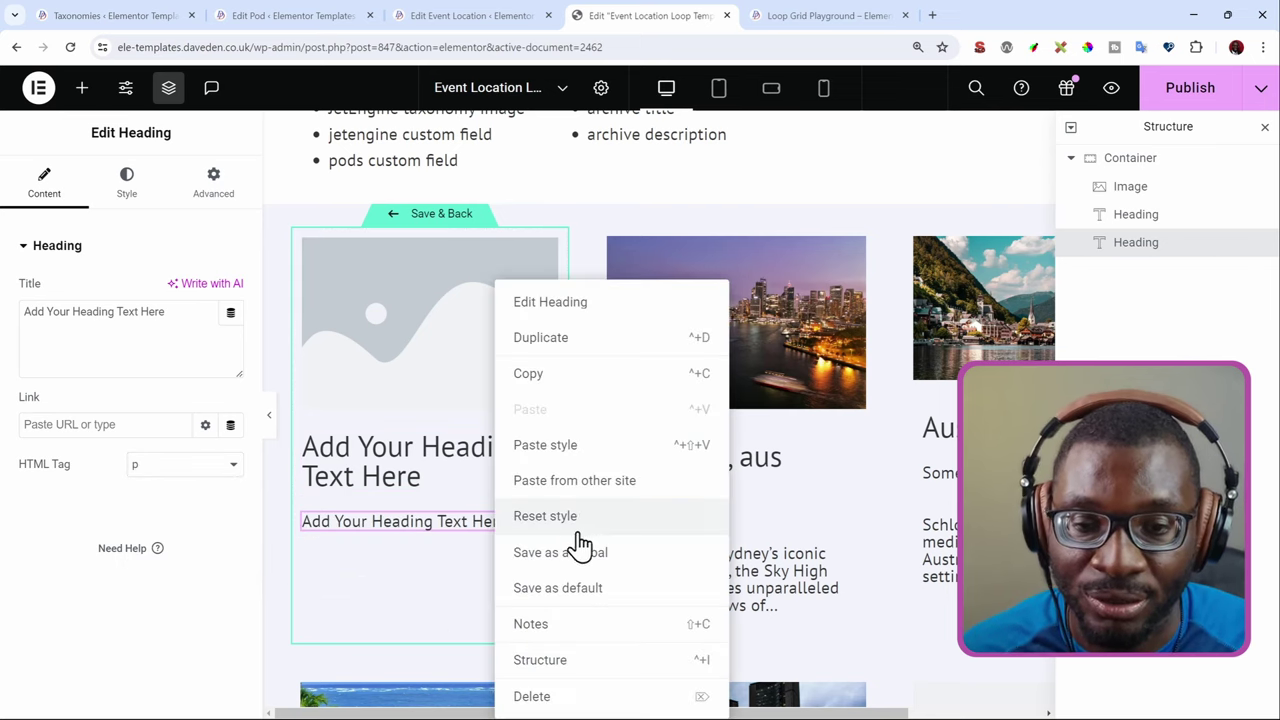
pyautogui.click(572, 355)
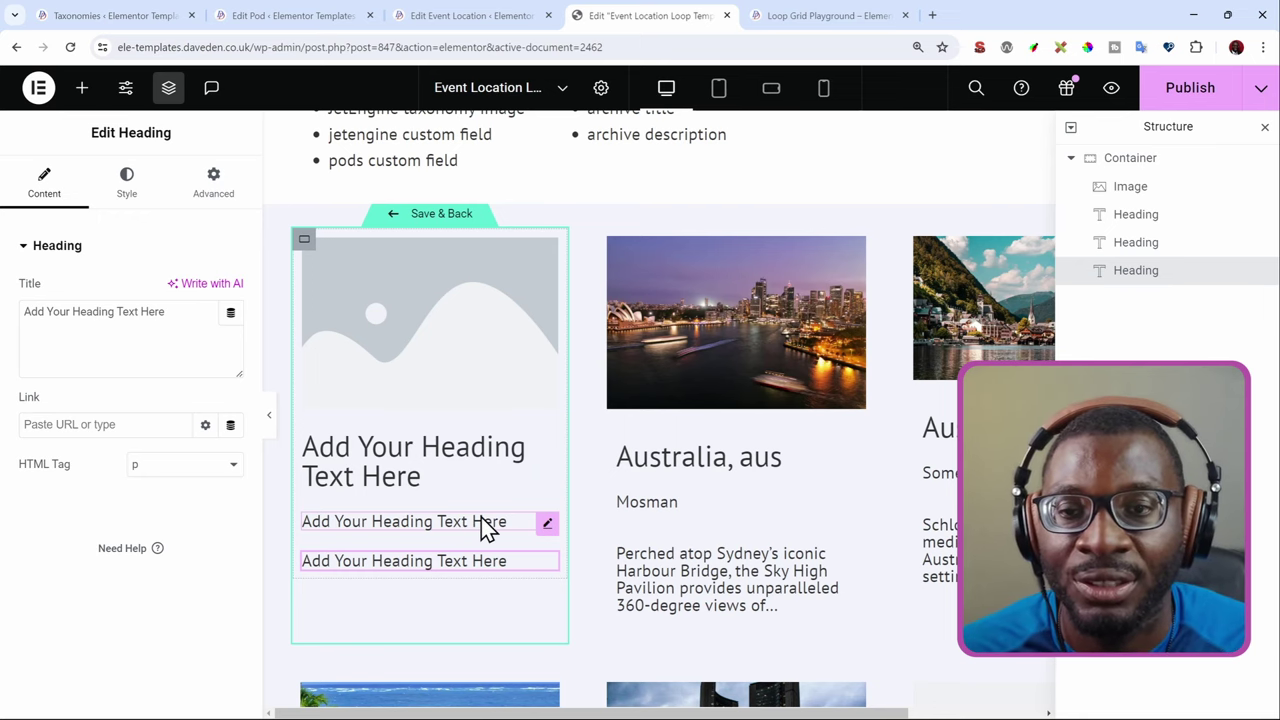
# Try the Featured Image dynamic tag as the Image widget's source, and remove the tag.
pyautogui.click(505, 311)
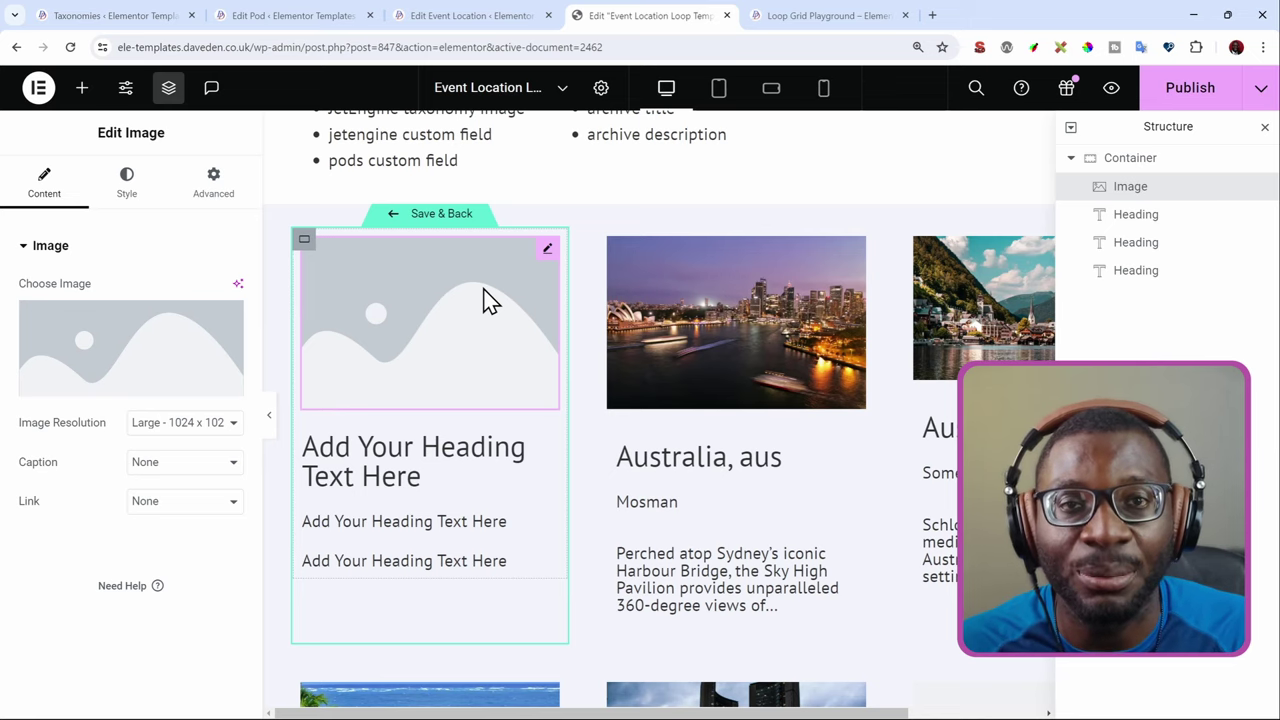
pyautogui.moveTo(221, 360)
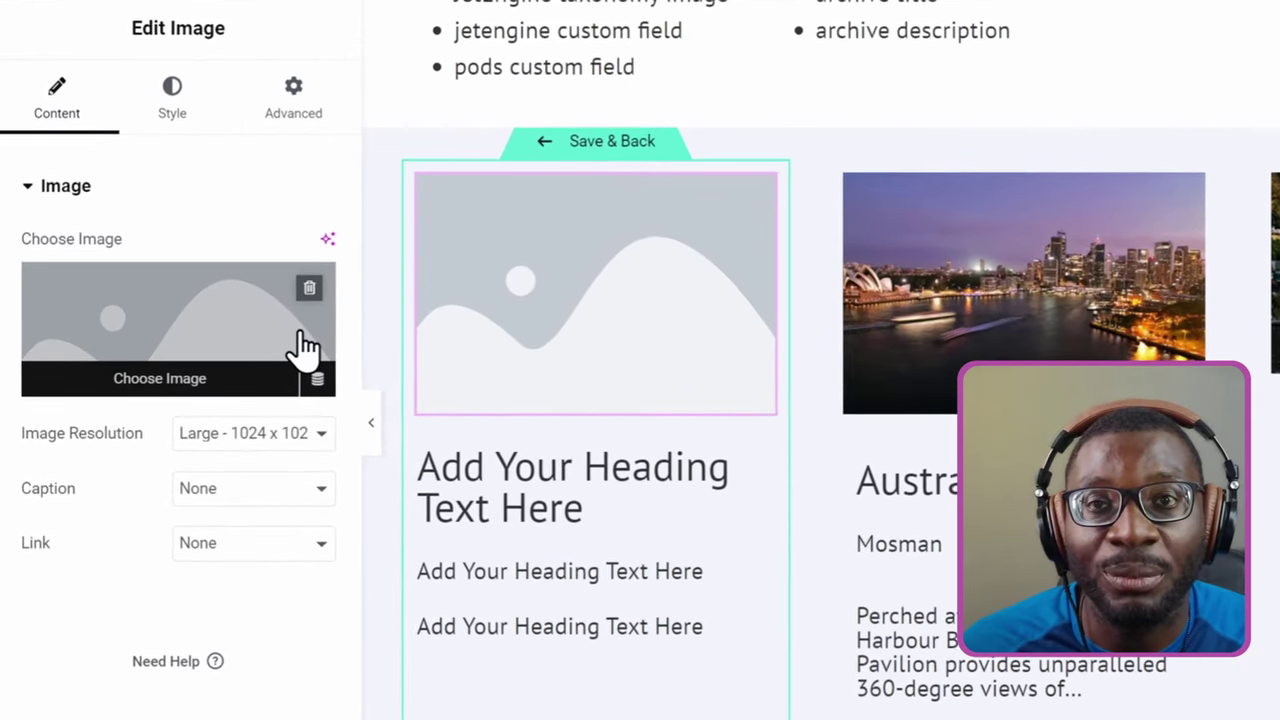
pyautogui.click(318, 379)
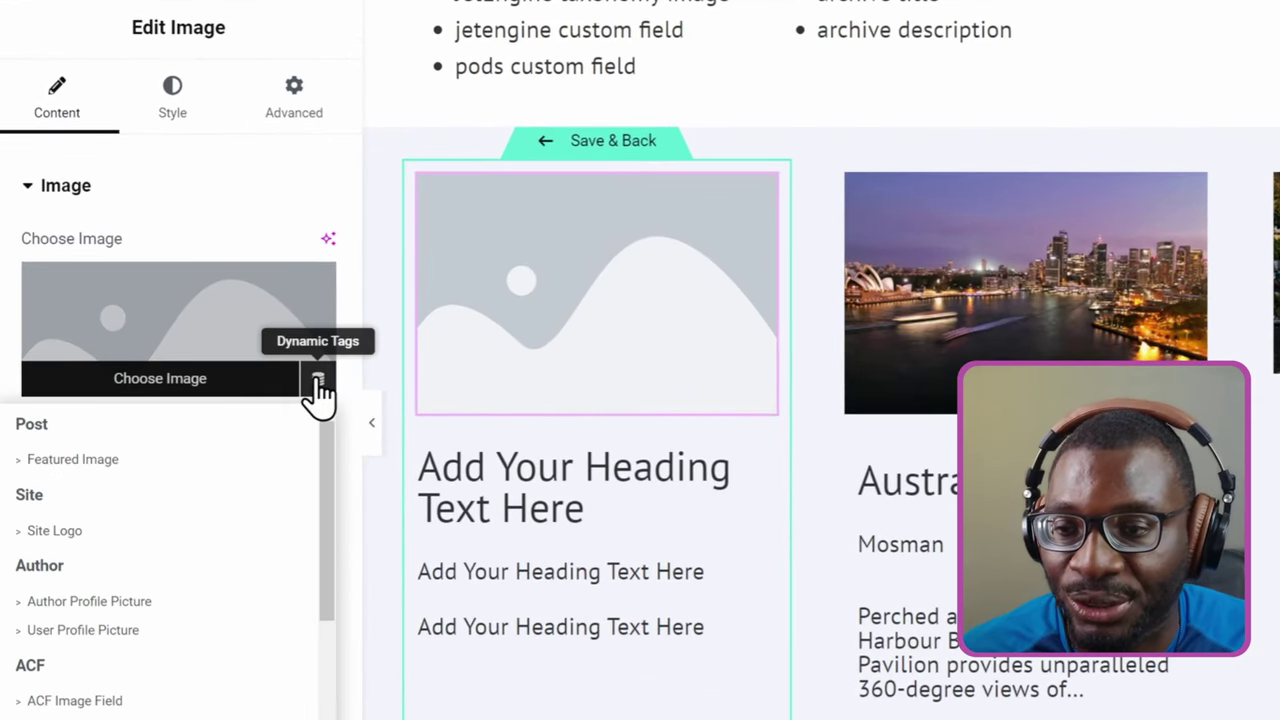
pyautogui.click(80, 466)
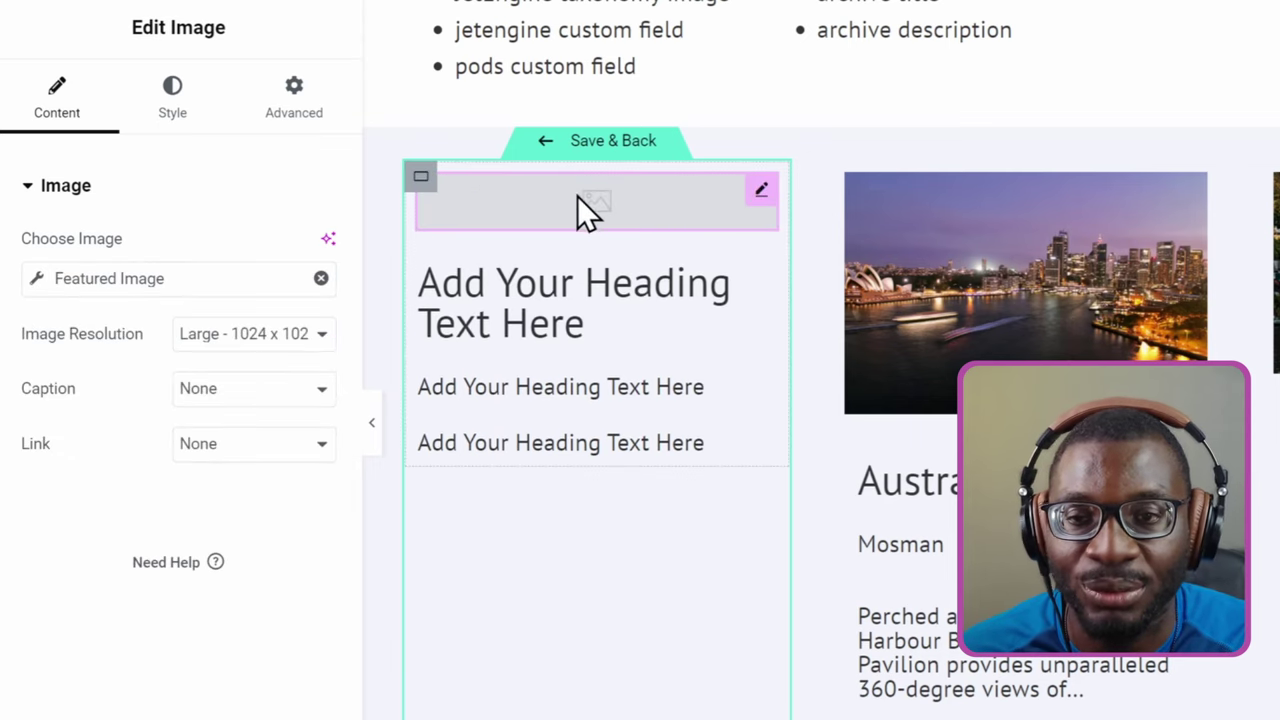
pyautogui.click(320, 279)
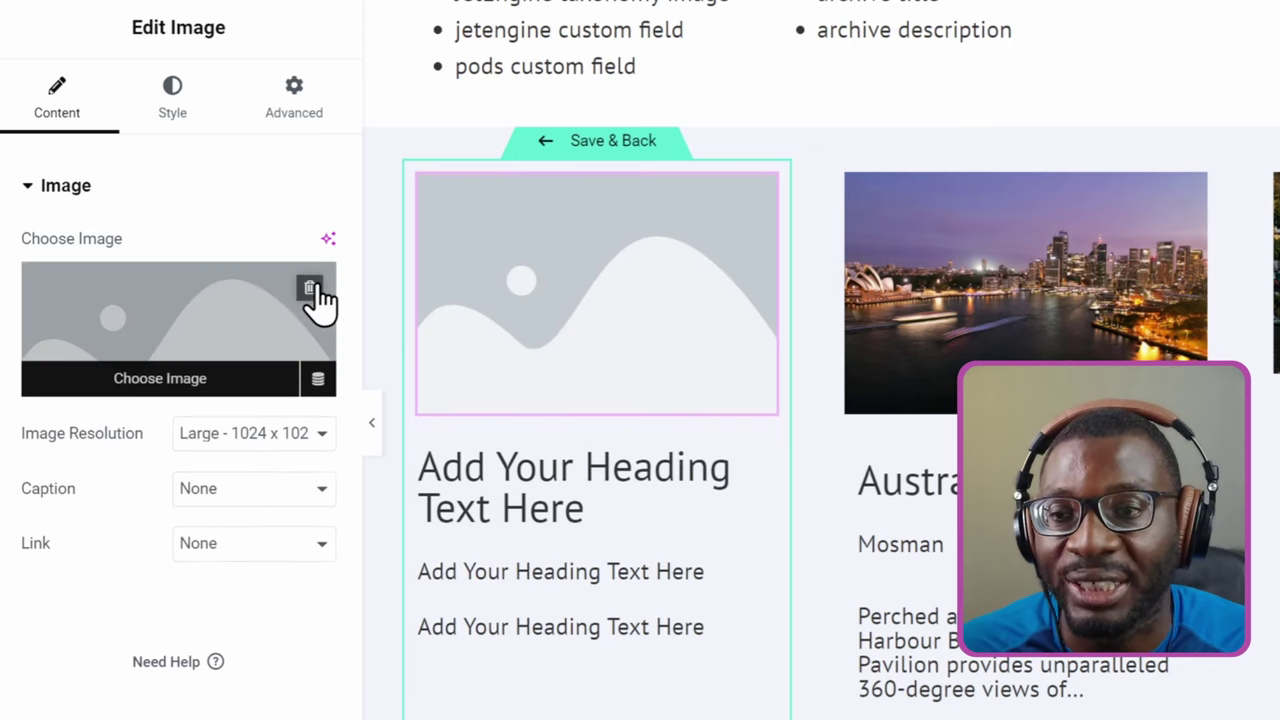
# Set the Image widget's source to the JetEngine Term Image dynamic tag with Event Locations as its taxonomy.
pyautogui.click(320, 388)
pyautogui.scroll(-2, 280, 460)
pyautogui.scroll(-3, 274, 445)
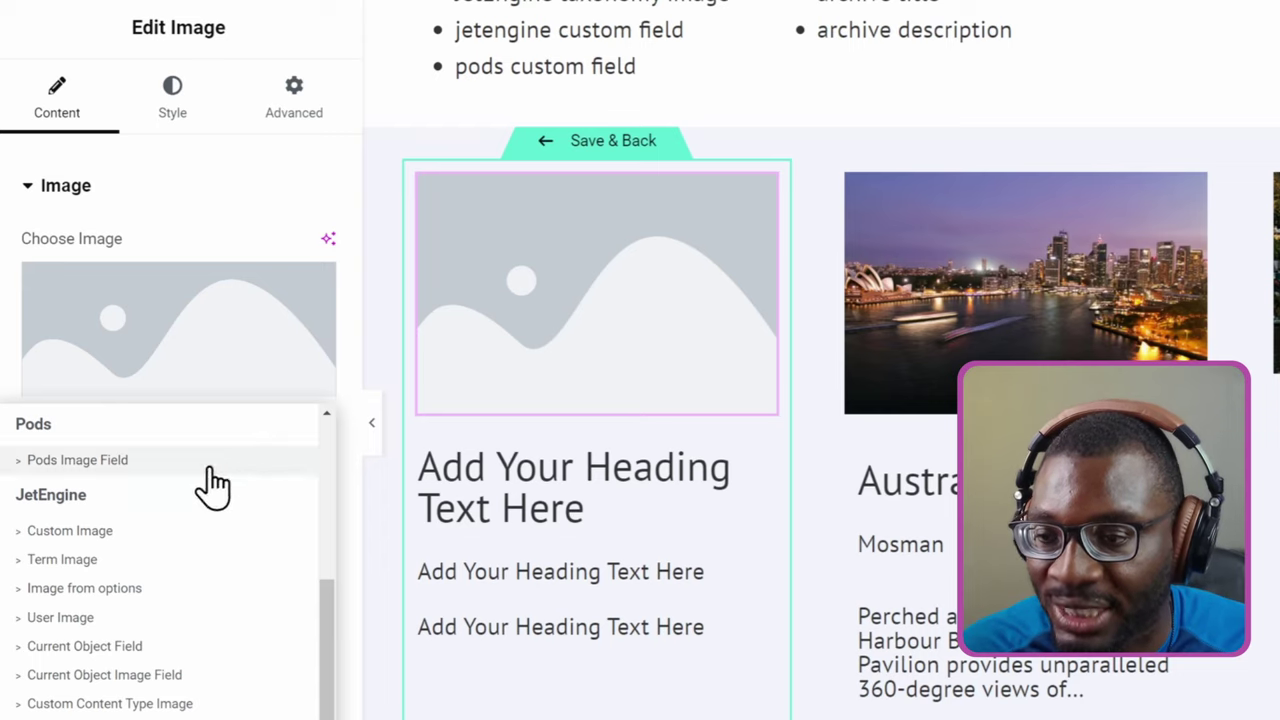
pyautogui.click(62, 560)
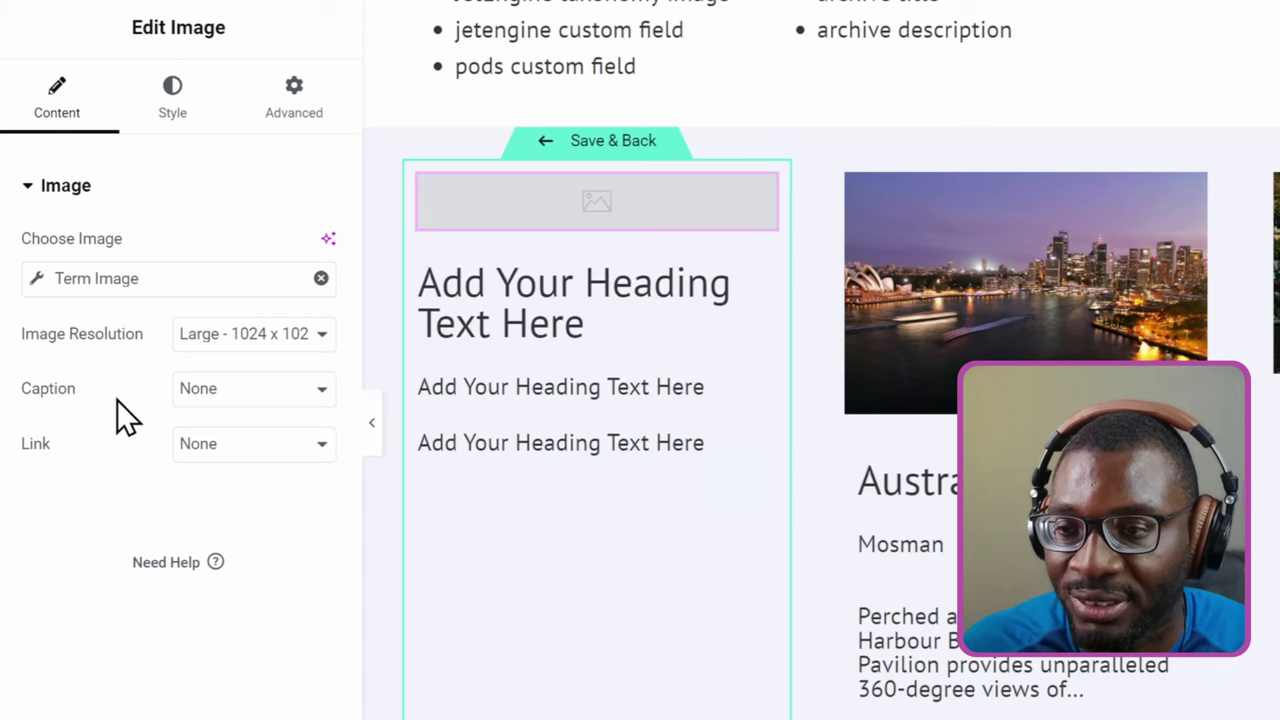
pyautogui.click(37, 280)
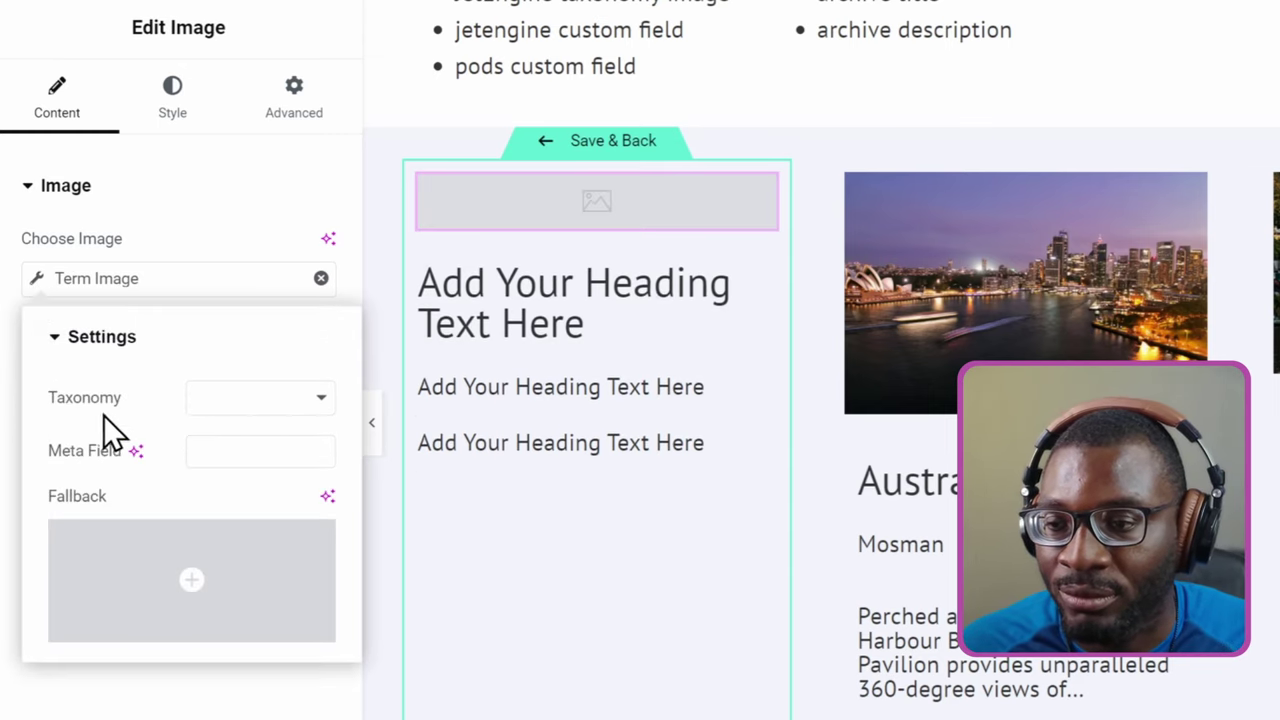
pyautogui.click(200, 400)
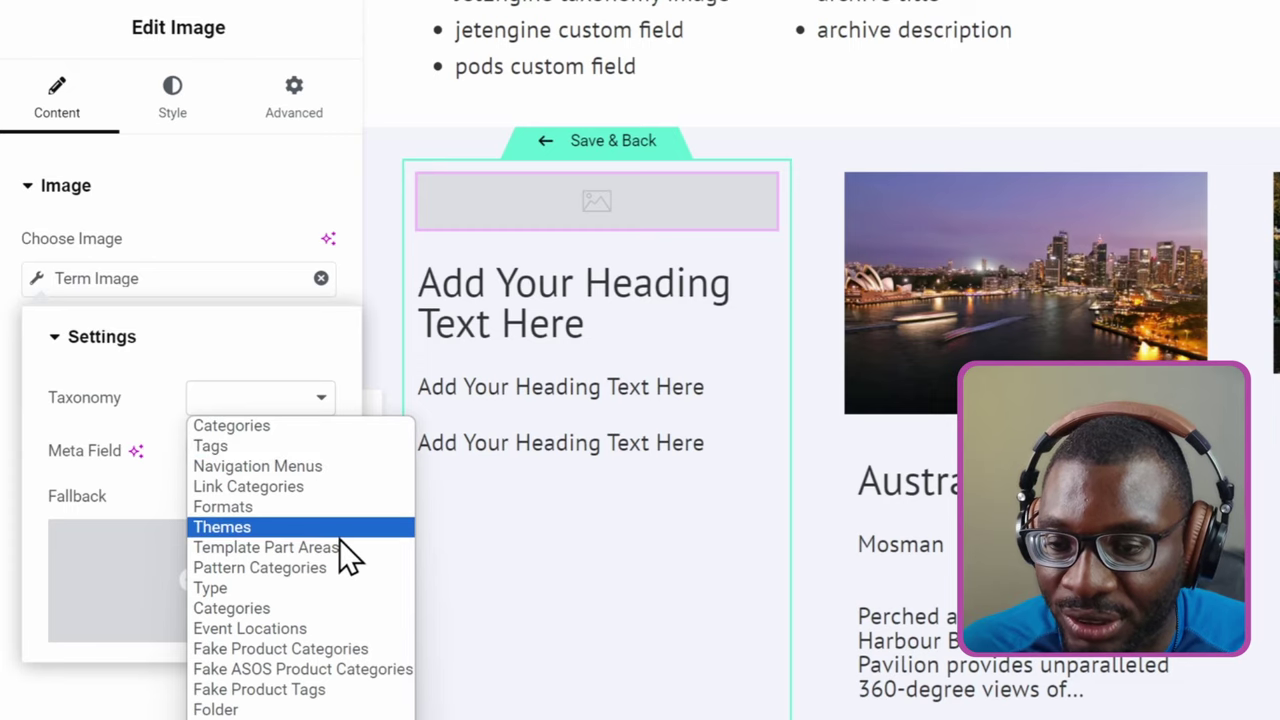
pyautogui.click(336, 625)
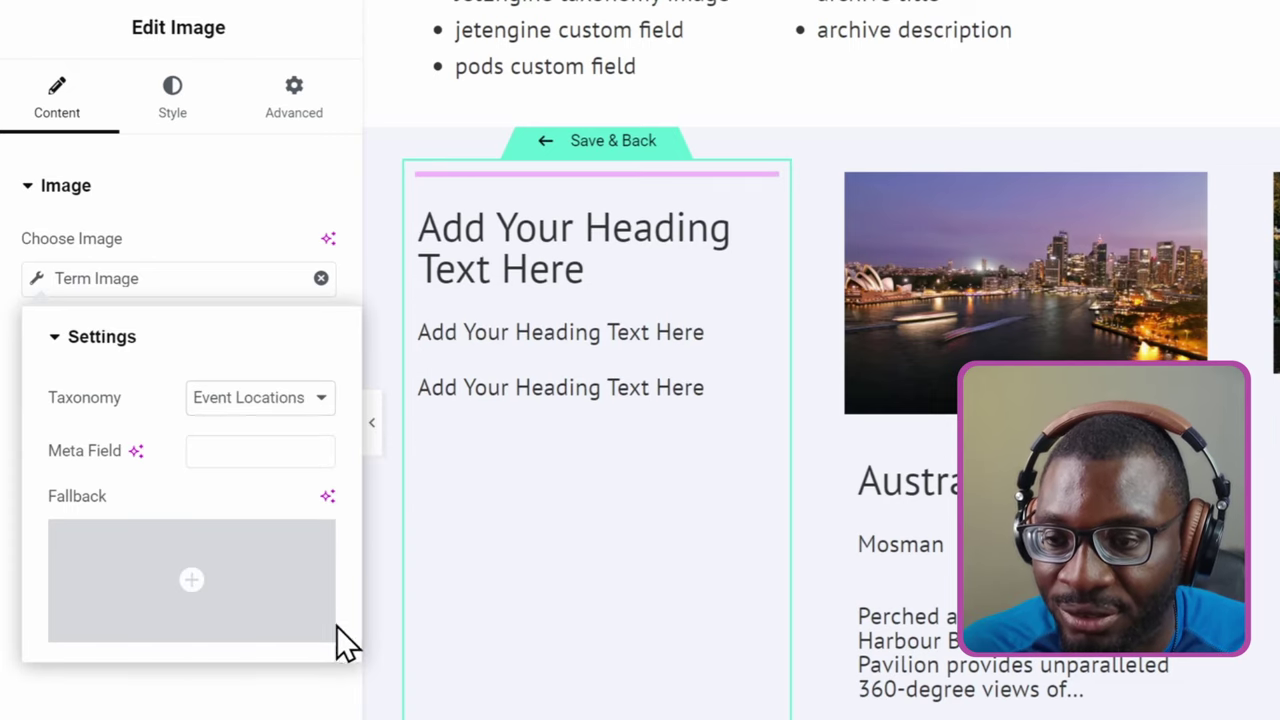
# Copy the Location Image field's name, location-image, from the JetEngine taxonomy settings into the Term Image tag's Meta Field.
pyautogui.click(241, 452)
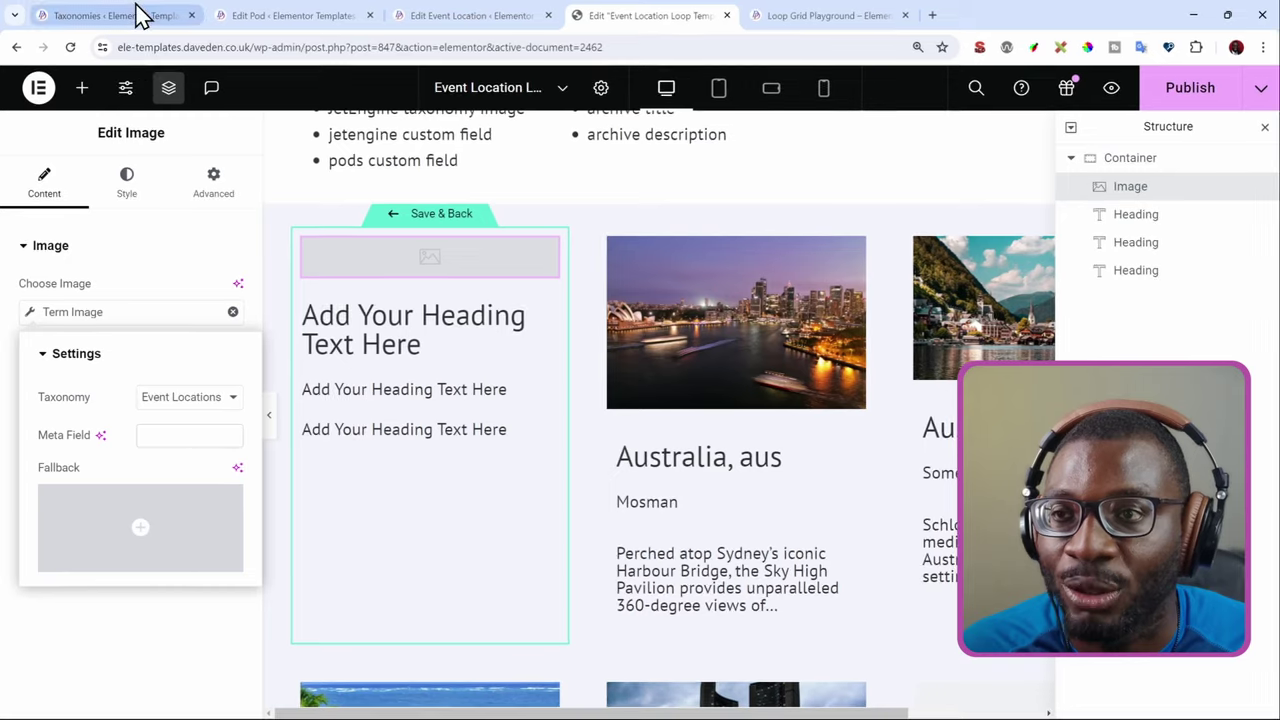
pyautogui.click(140, 15)
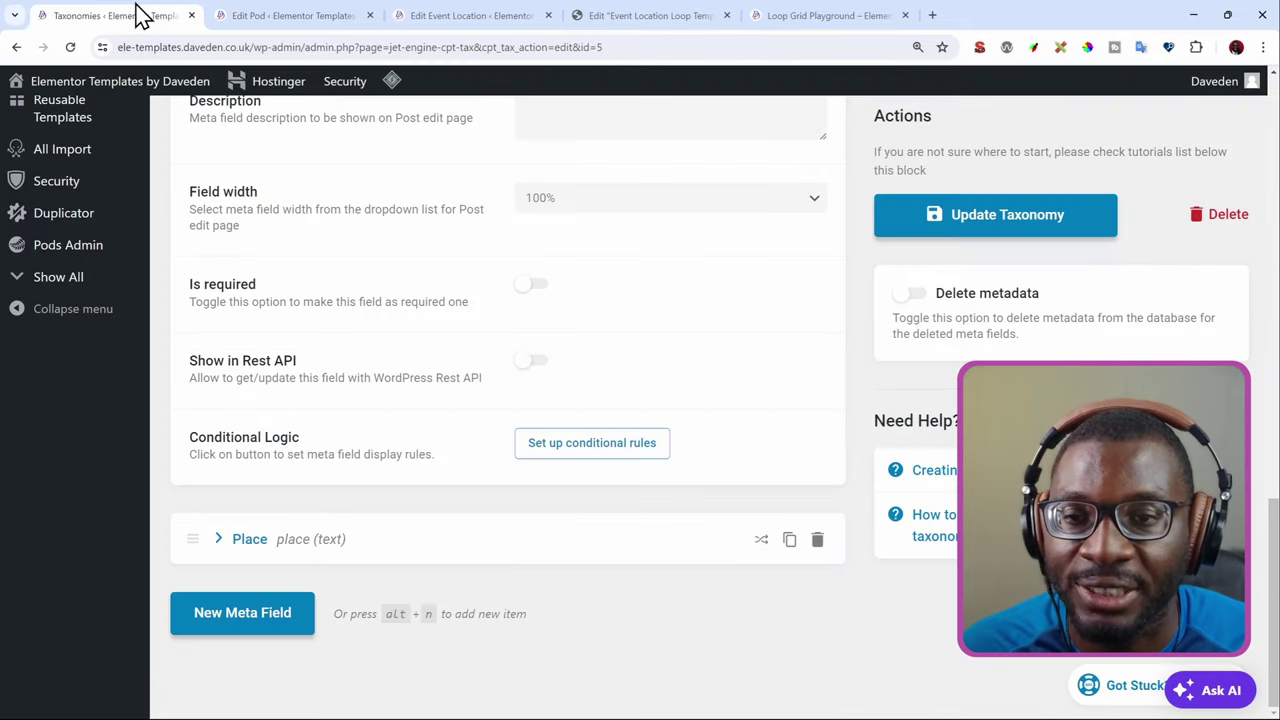
pyautogui.scroll(5, 500, 243)
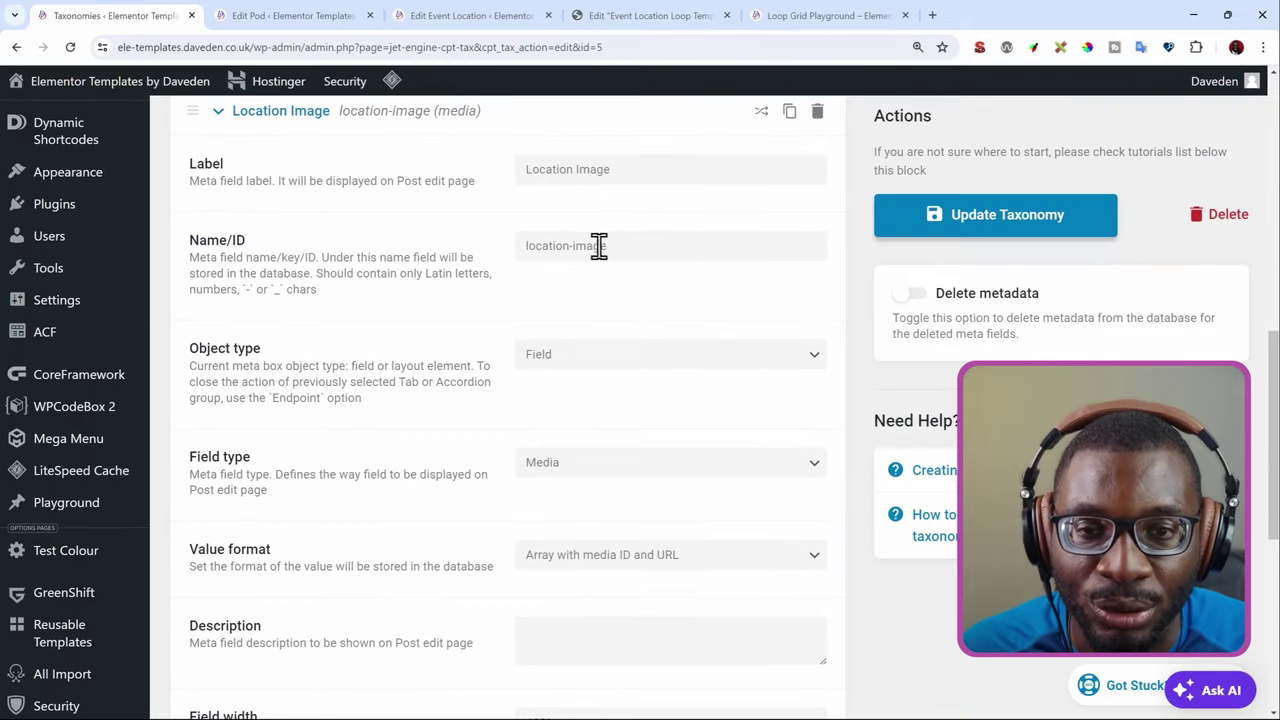
pyautogui.doubleClick(597, 246)
pyautogui.tripleClick(640, 251)
pyautogui.hotkey('ctrl', 'c')
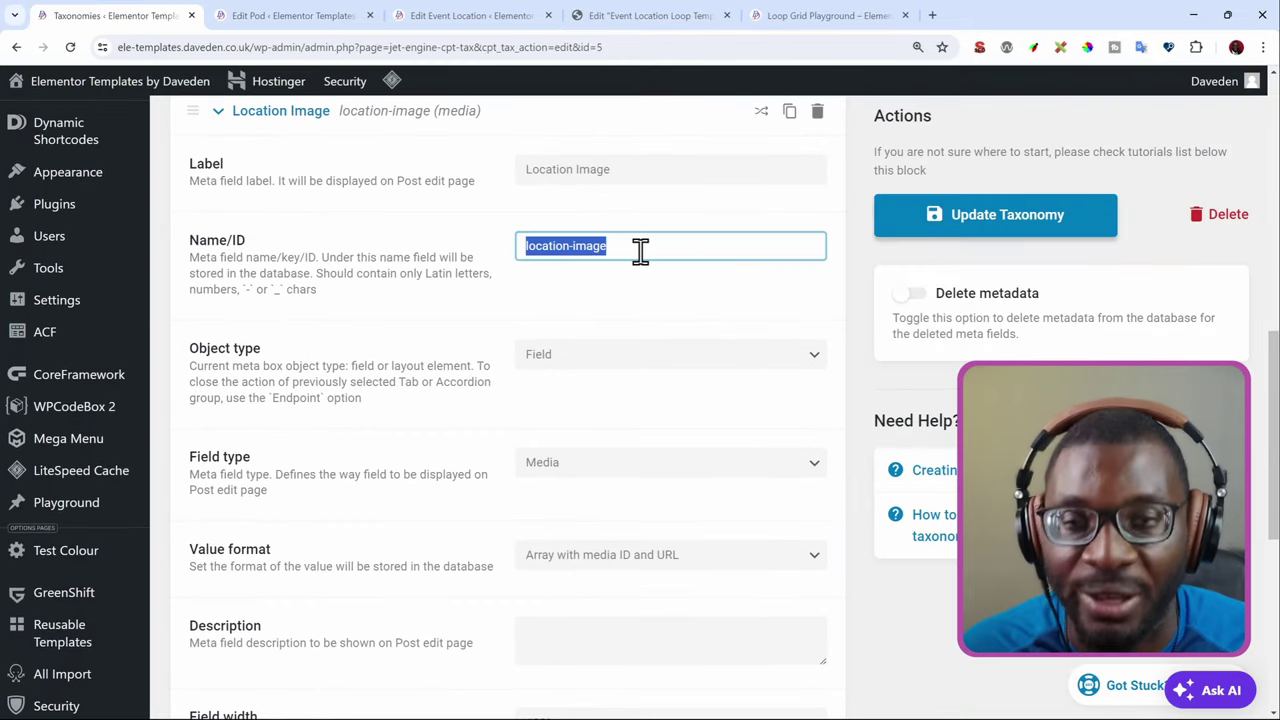
pyautogui.click(609, 14)
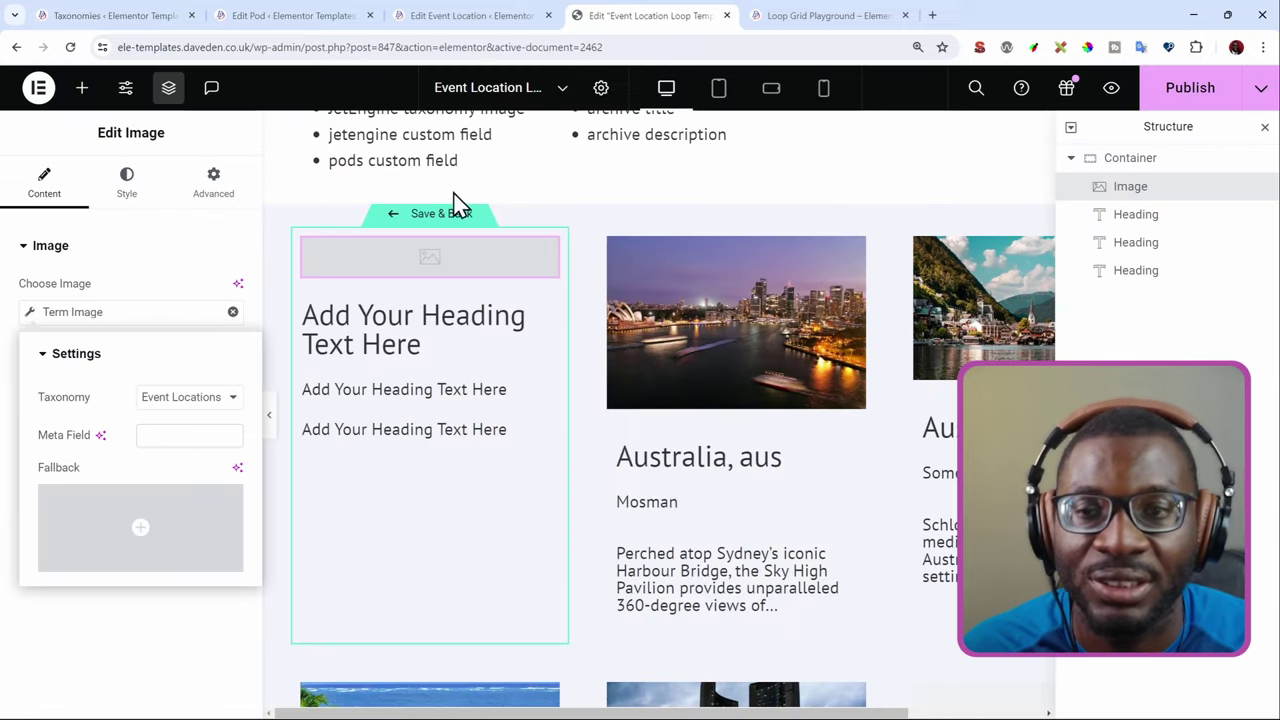
pyautogui.click(190, 440)
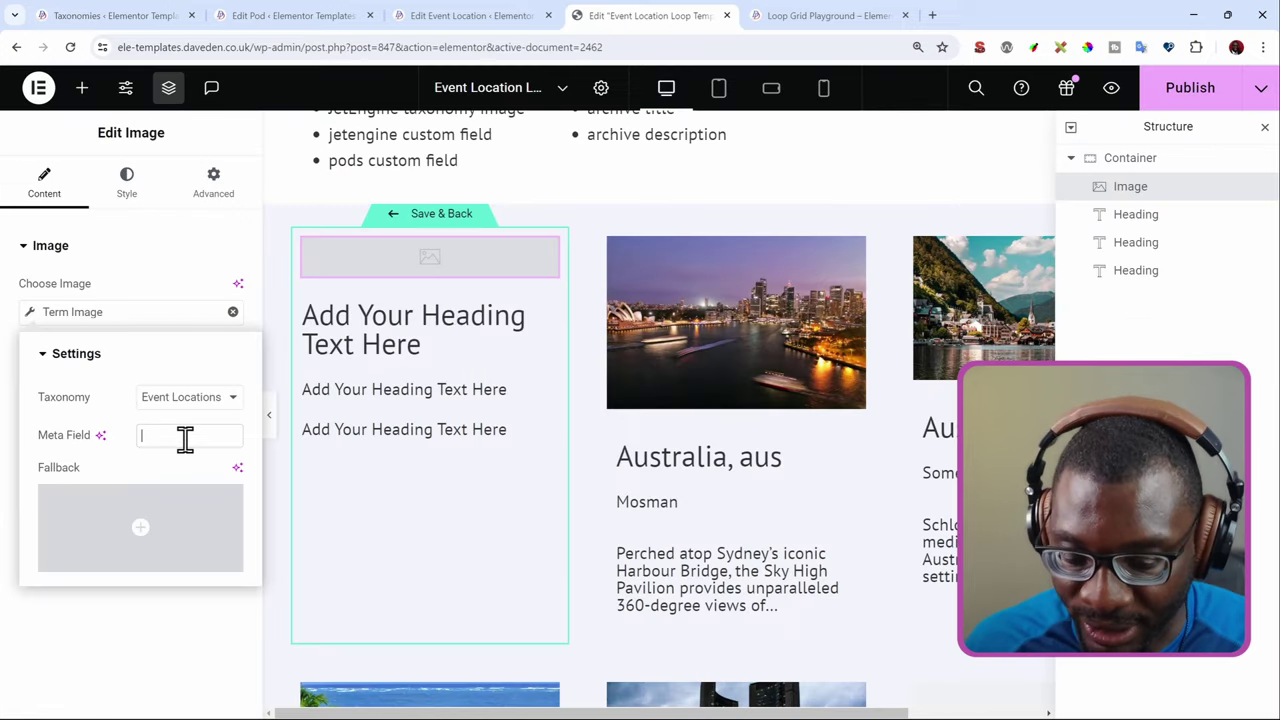
pyautogui.hotkey('ctrl', 'v')
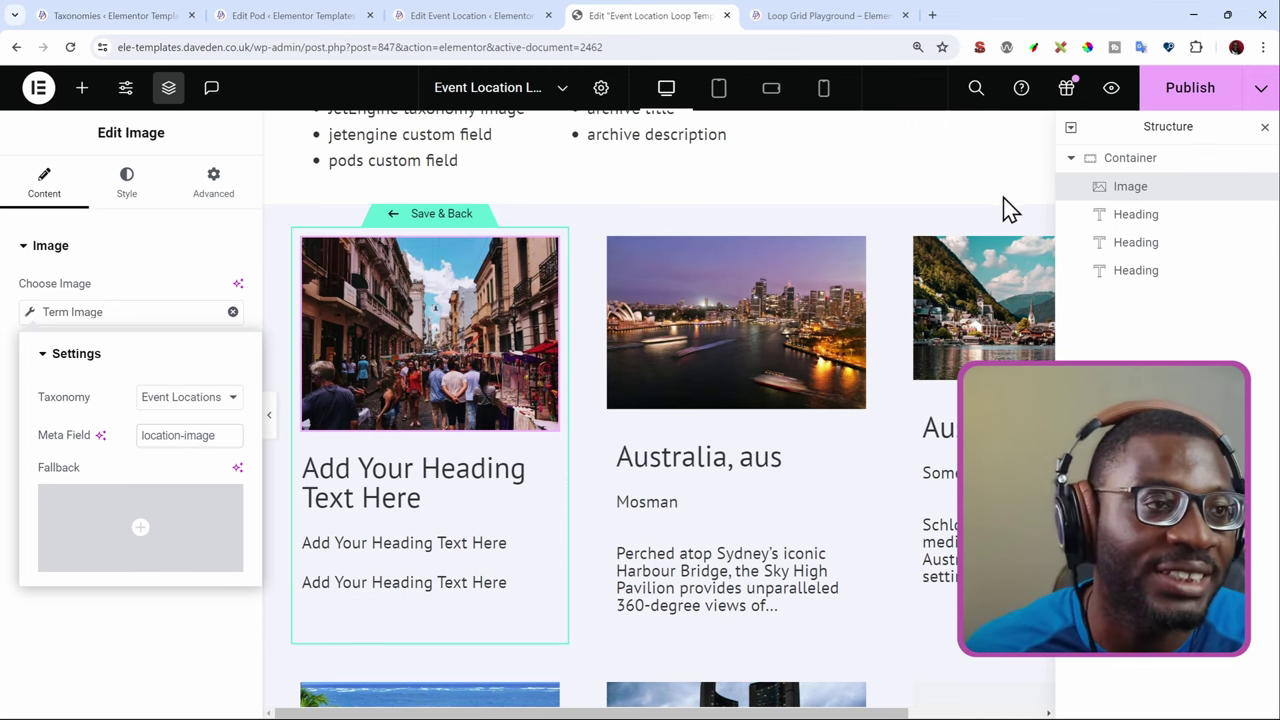
# Publish the loop template and check the Loop Grid on the page, reopening the item template for editing.
pyautogui.click(1183, 98)
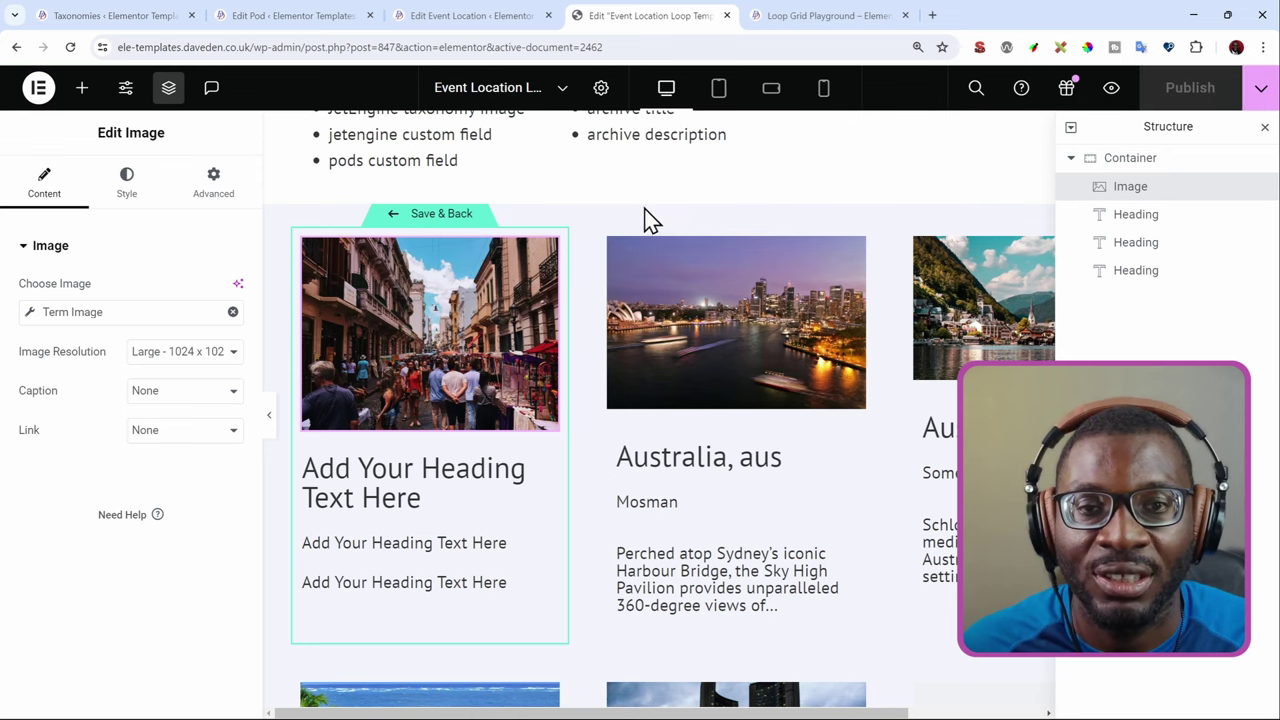
pyautogui.click(425, 225)
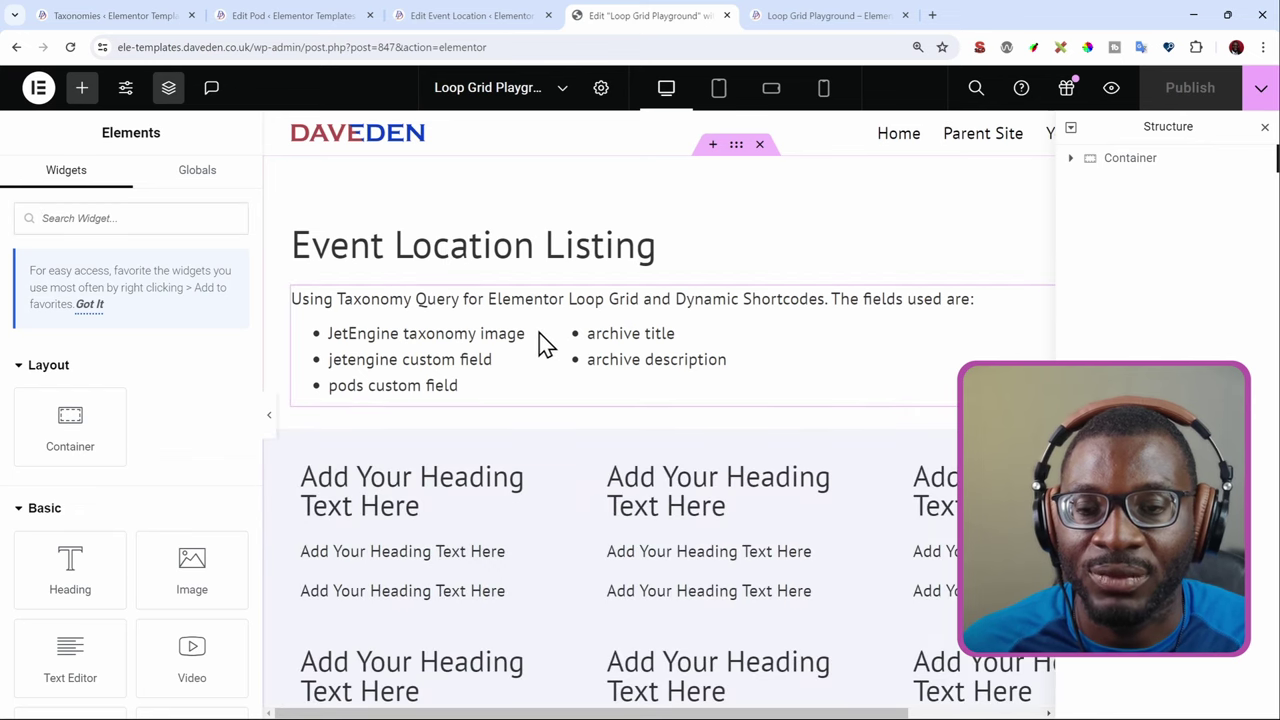
pyautogui.scroll(-2, 545, 345)
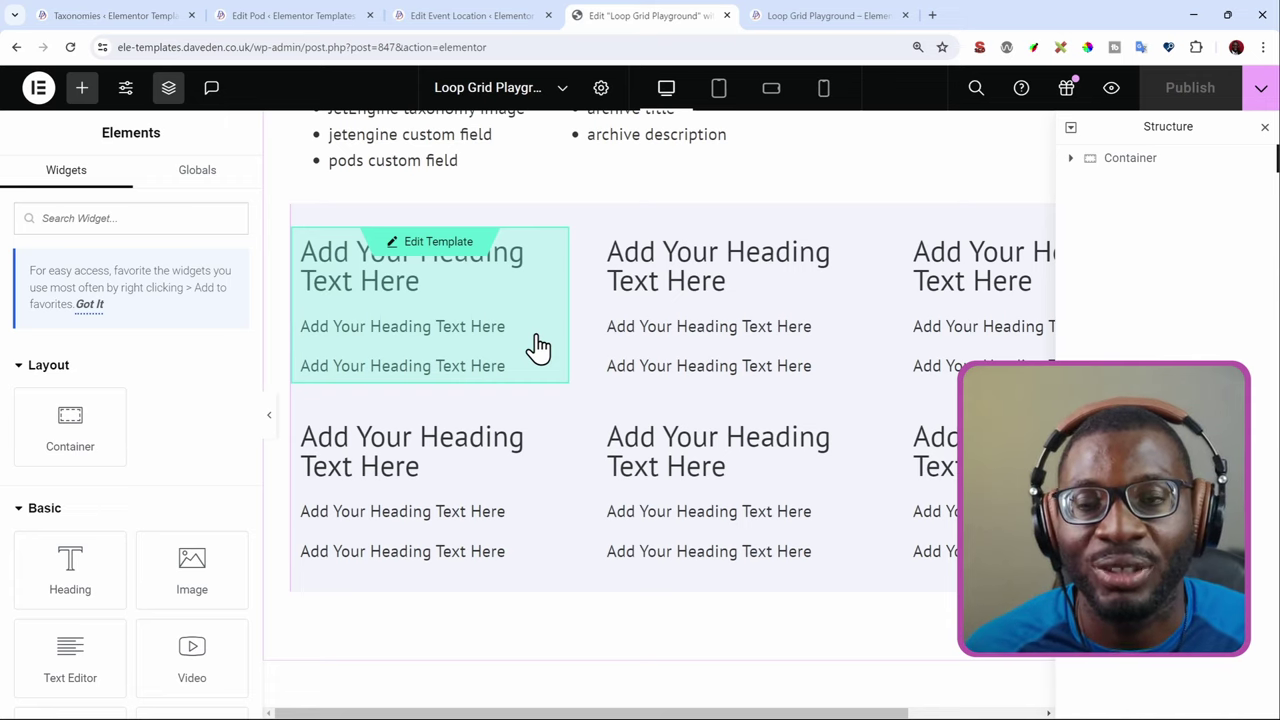
pyautogui.doubleClick(538, 347)
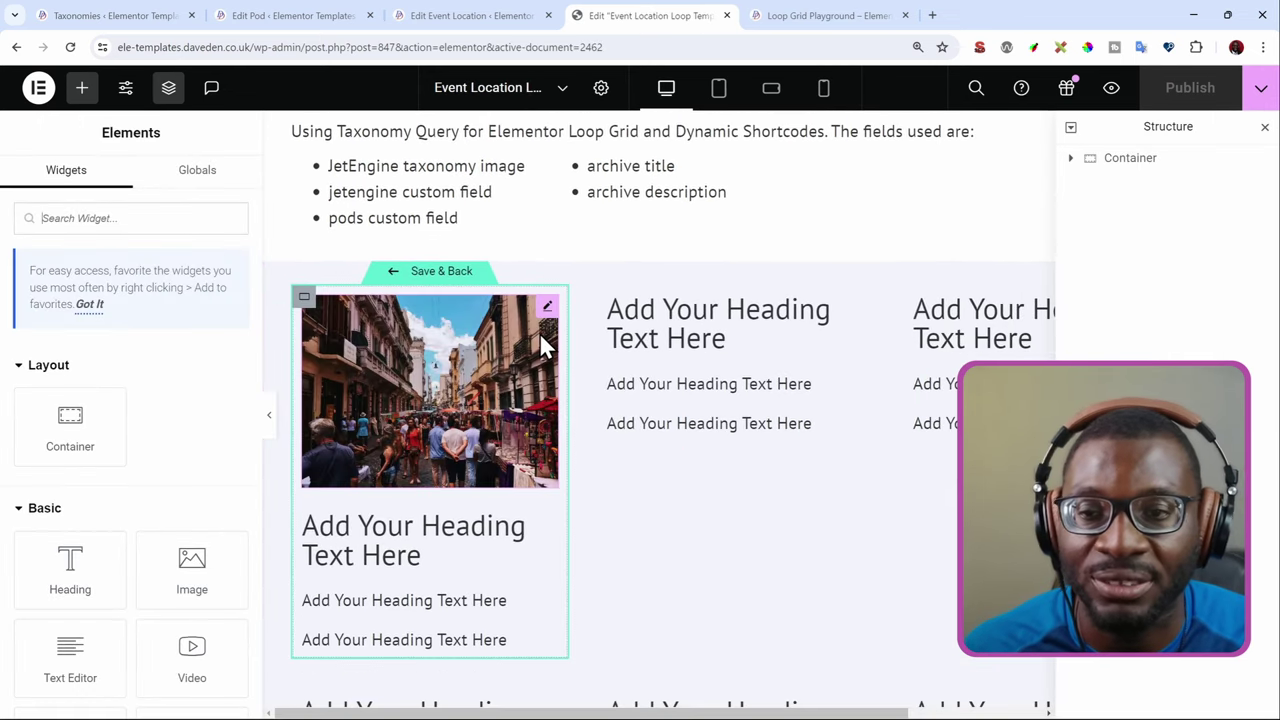
# Replace the Image widget's Term Image tag with the Dynamic Shortcodes - Image dynamic tag.
pyautogui.click(415, 353)
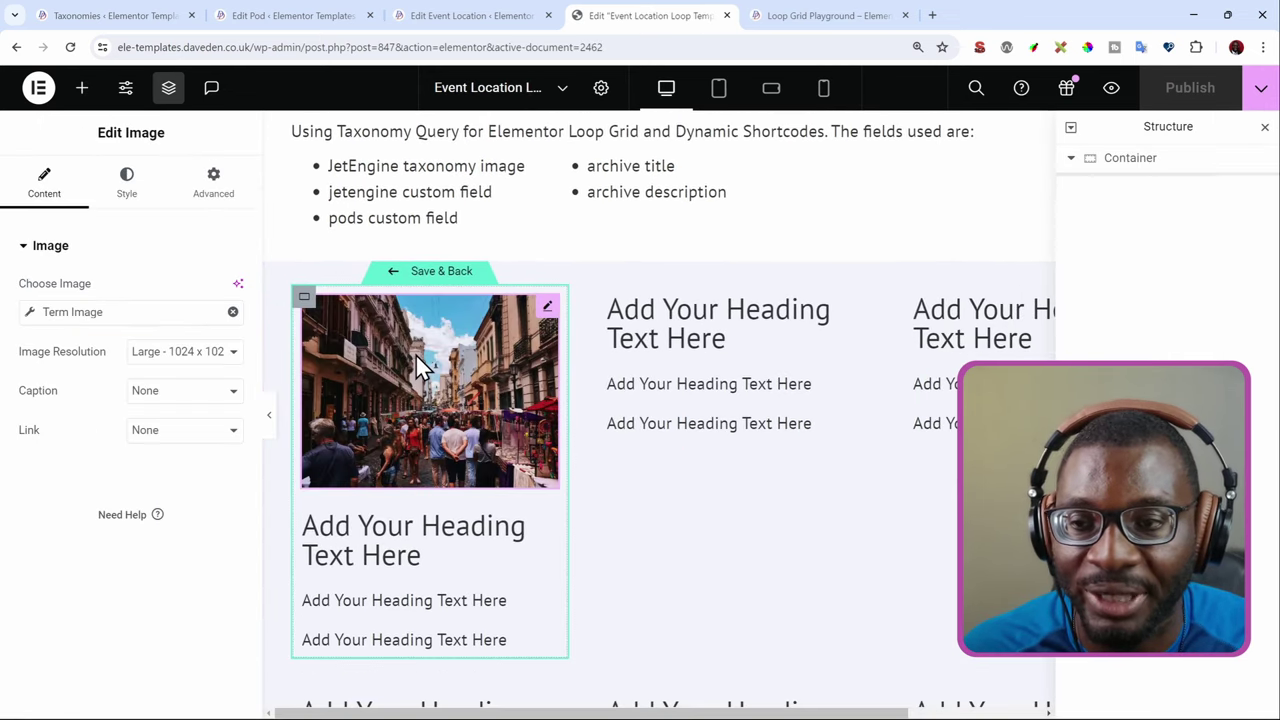
pyautogui.click(231, 314)
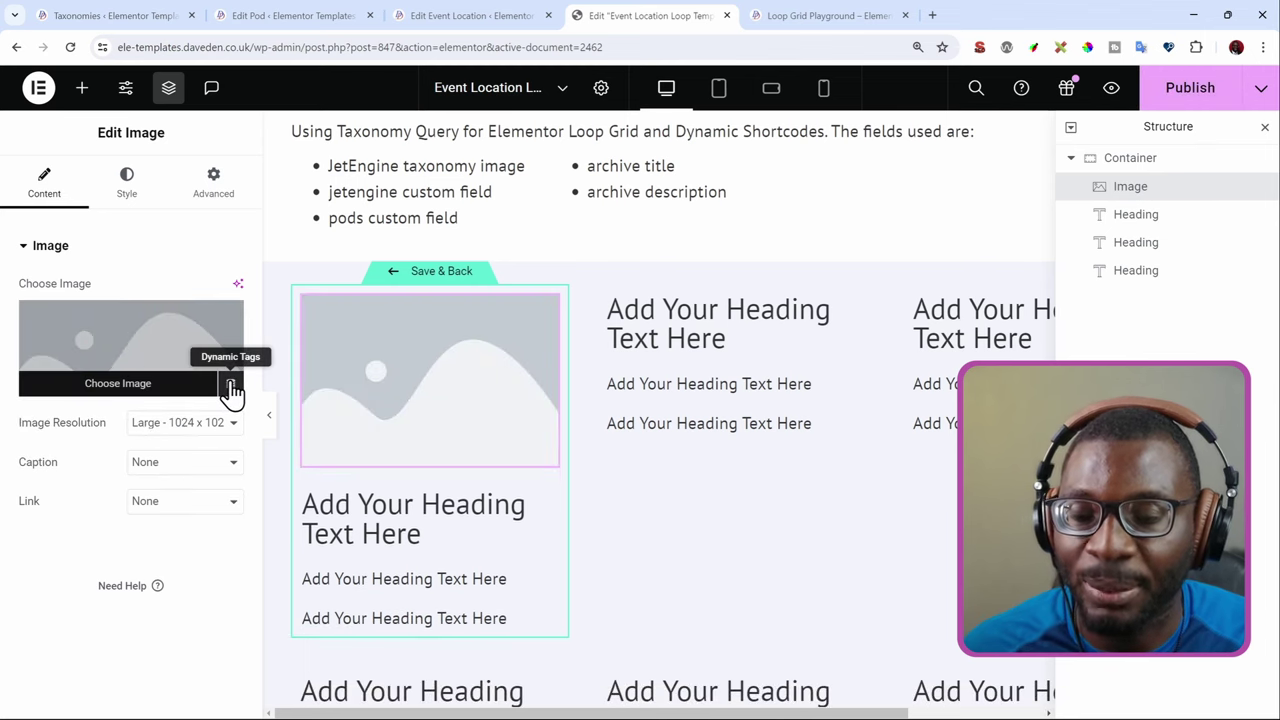
pyautogui.click(231, 390)
pyautogui.scroll(-6, 165, 455)
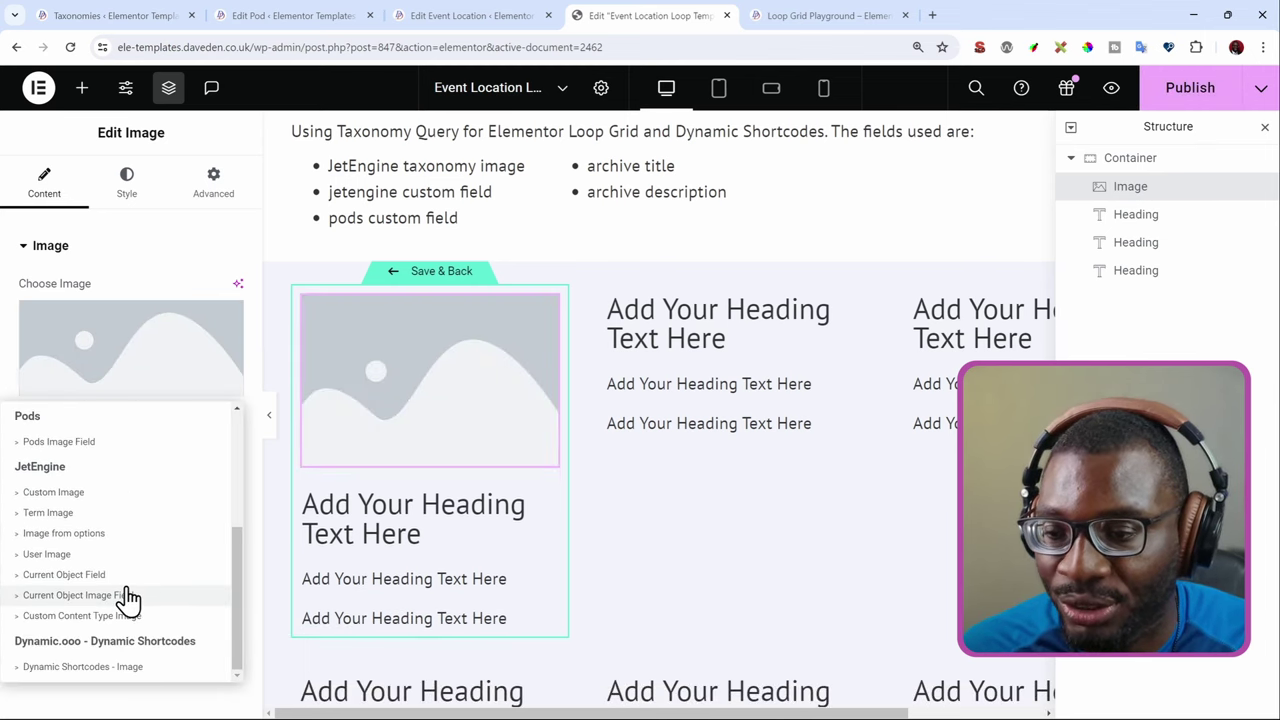
pyautogui.click(130, 667)
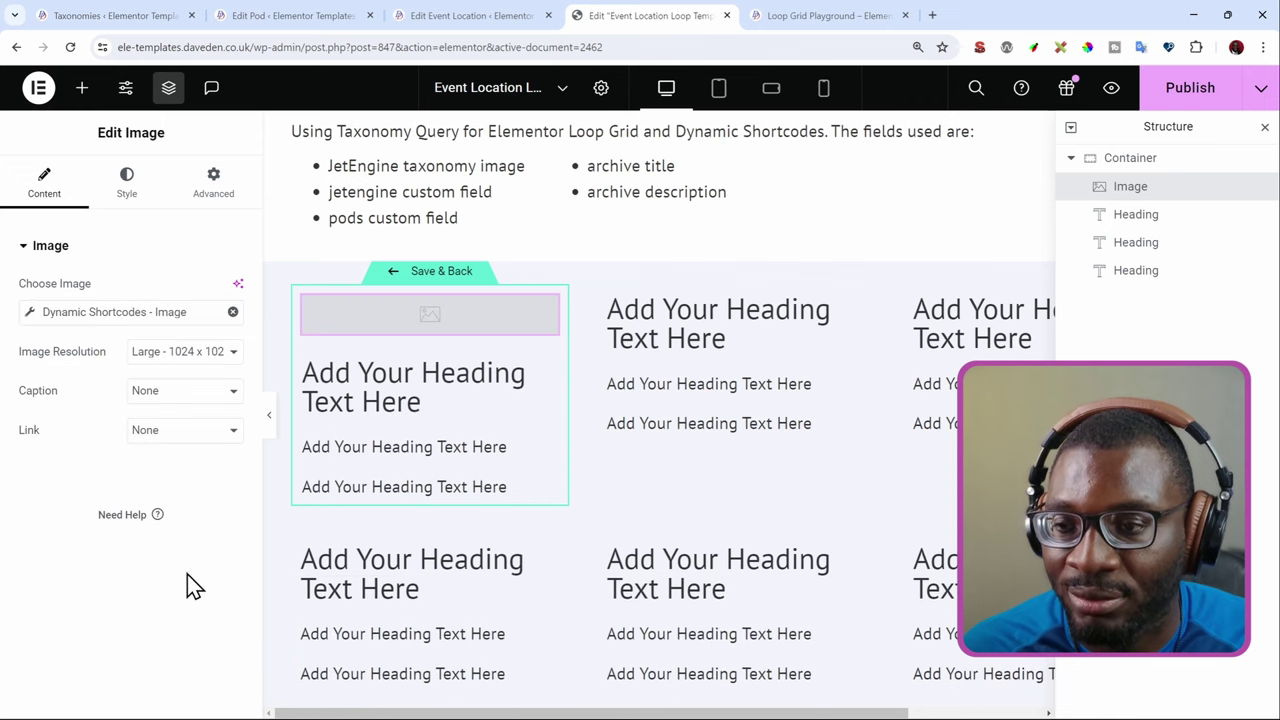
# Enter the shortcode {term: location-image} in the settings of the Image widget's dynamic tag.
pyautogui.click(31, 315)
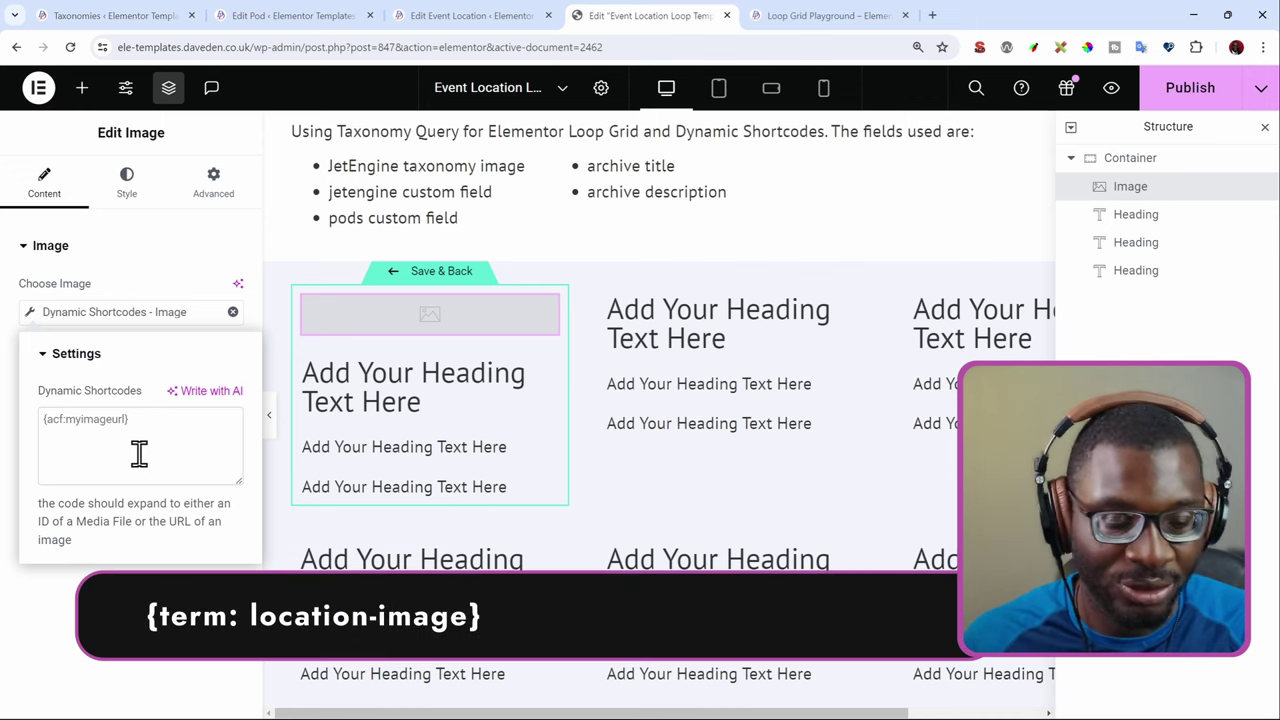
pyautogui.write('{}')
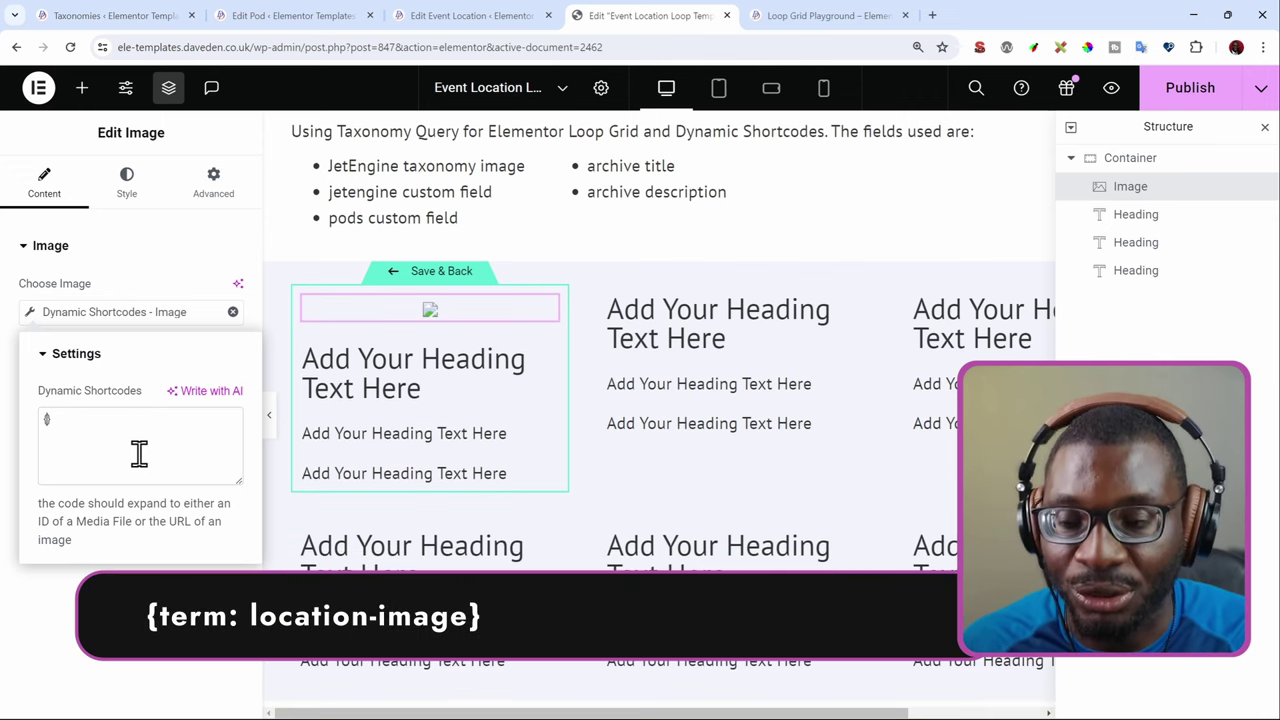
pyautogui.write('term')
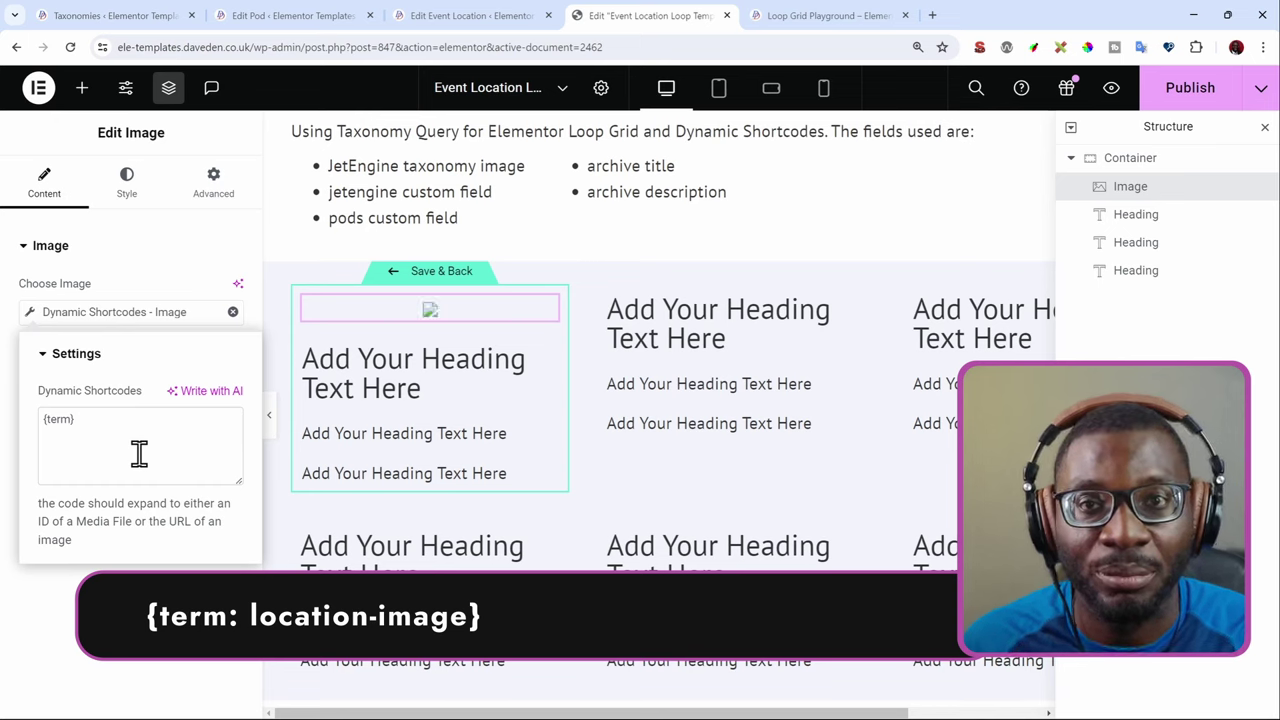
pyautogui.write(':')
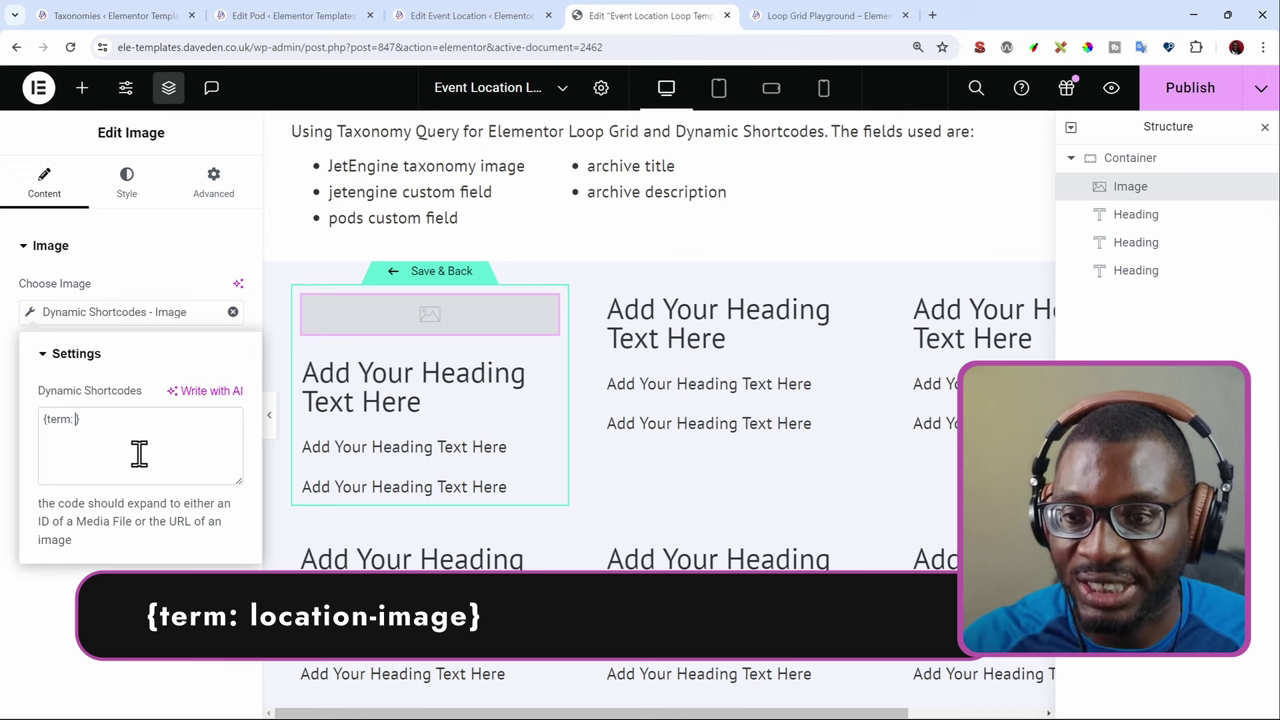
pyautogui.write('location-image')
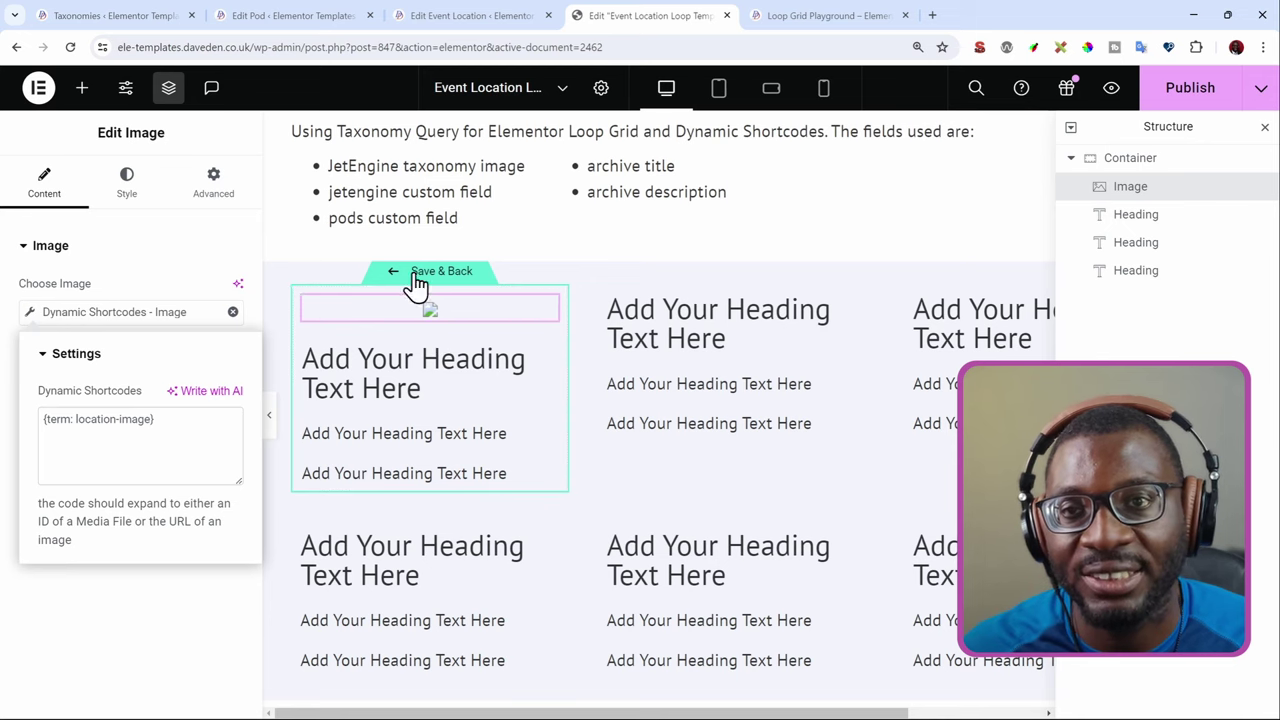
# Check the Location Image field's value format in the JetEngine taxonomy settings and extend the Image widget's shortcode to {term: location-image || id}.
pyautogui.click(126, 15)
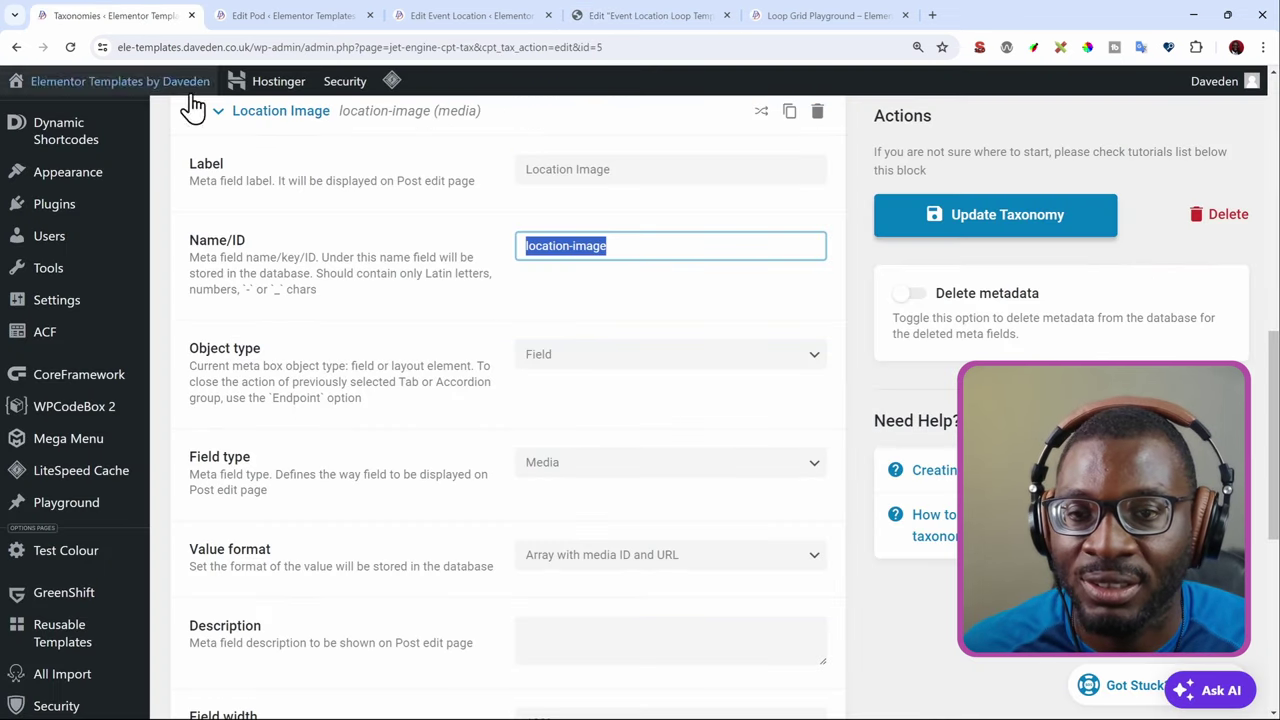
pyautogui.scroll(-2, 500, 343)
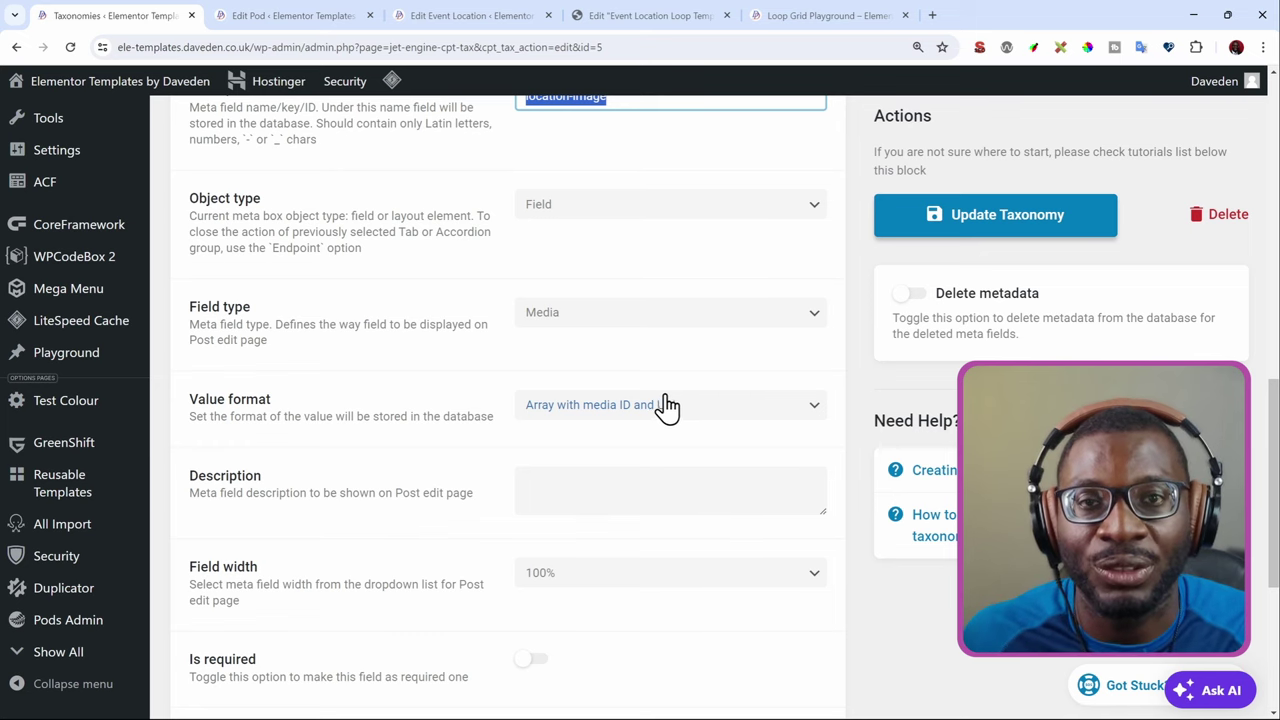
pyautogui.click(620, 14)
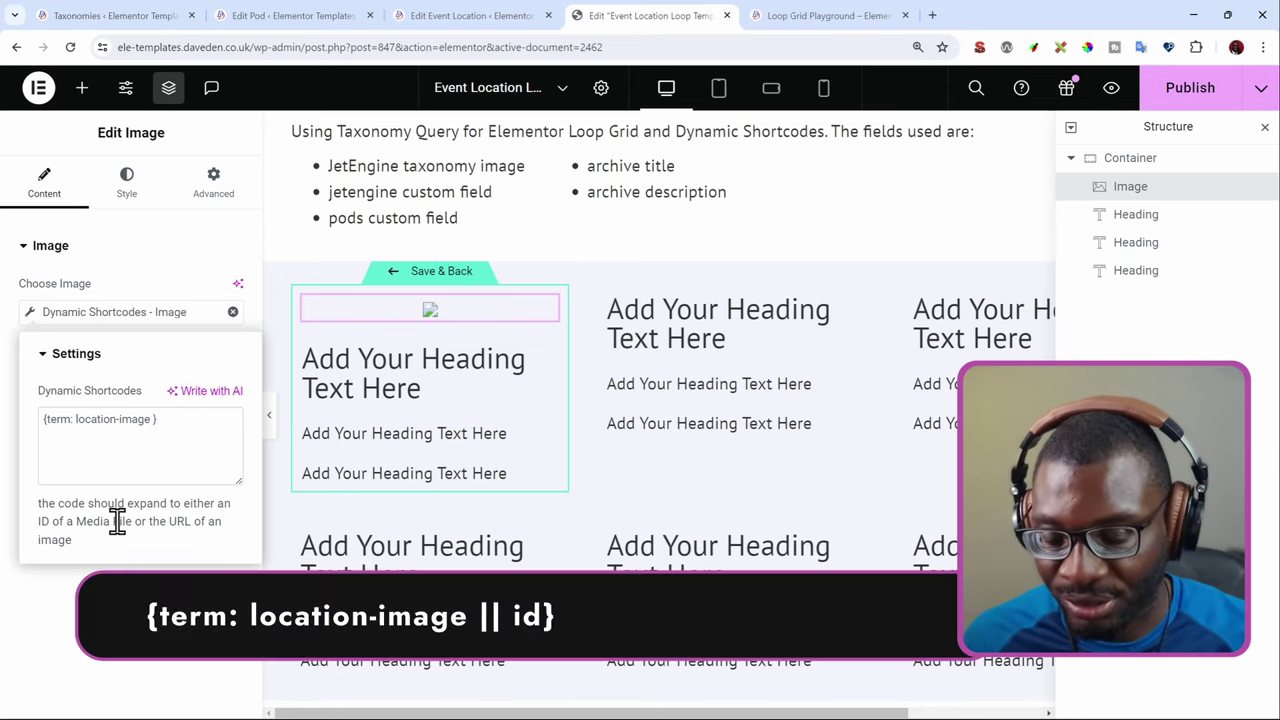
pyautogui.write('||')
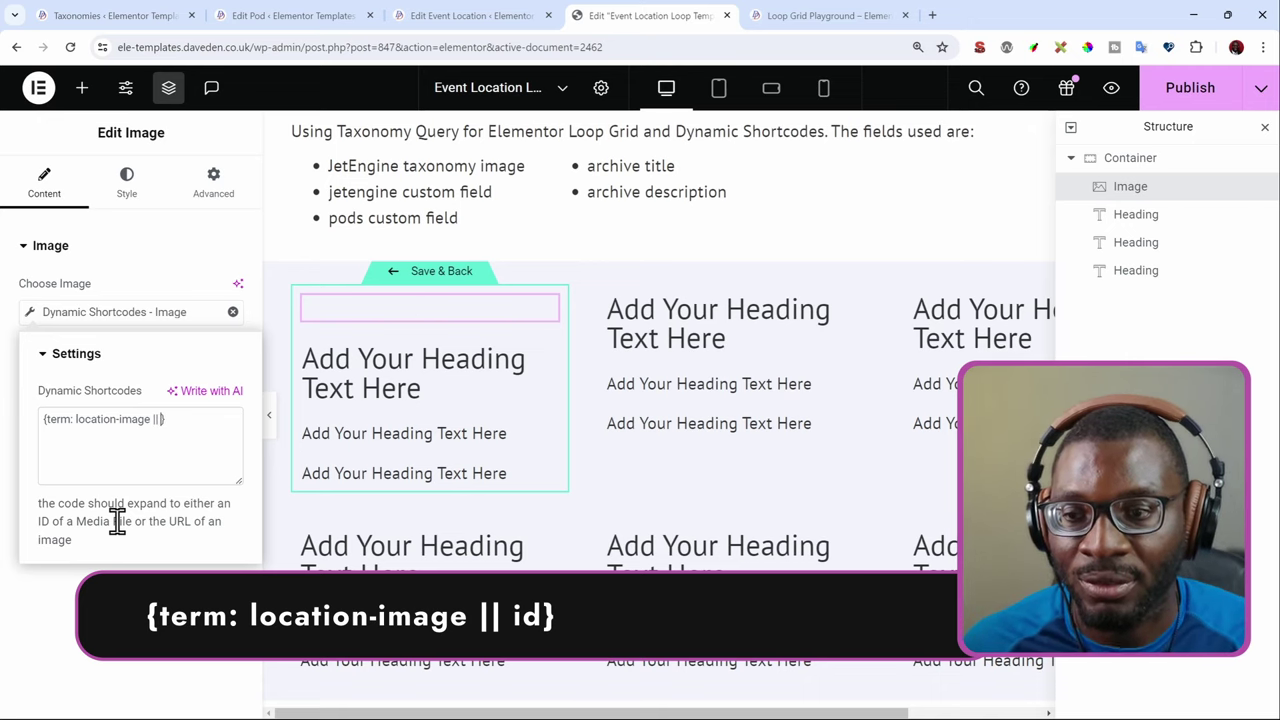
pyautogui.press('BackSpace')
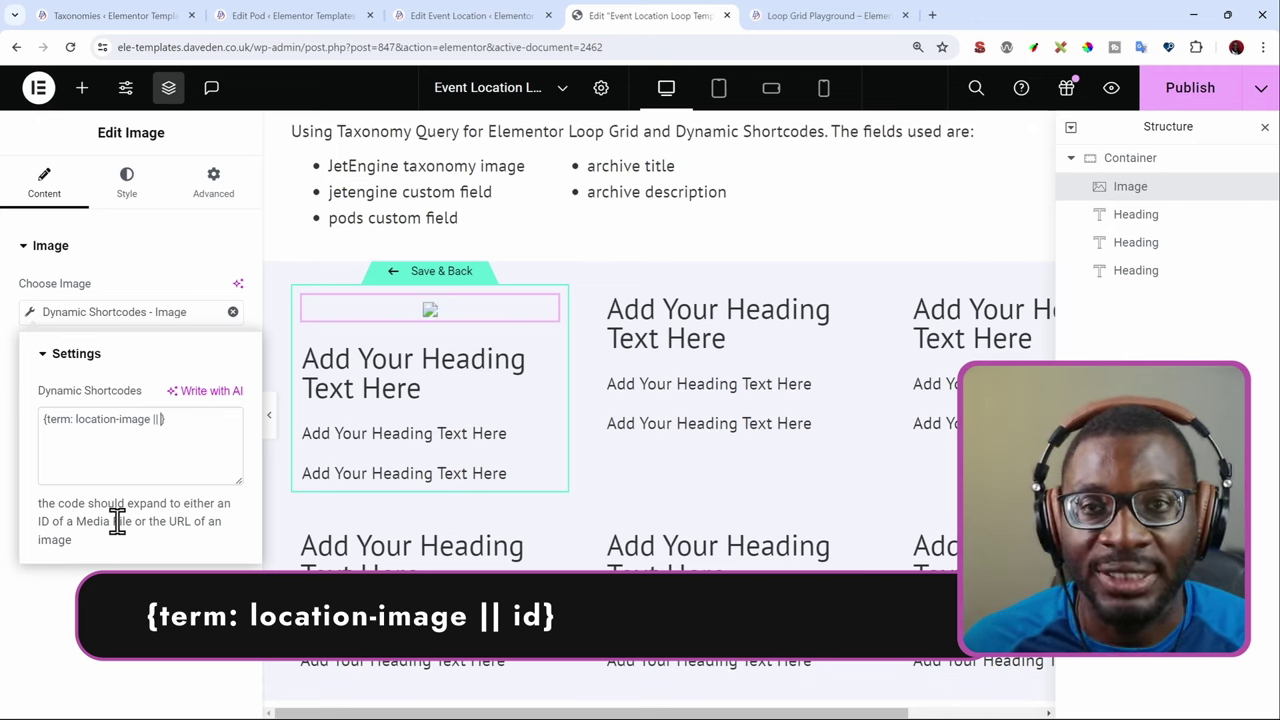
pyautogui.press('BackSpace')
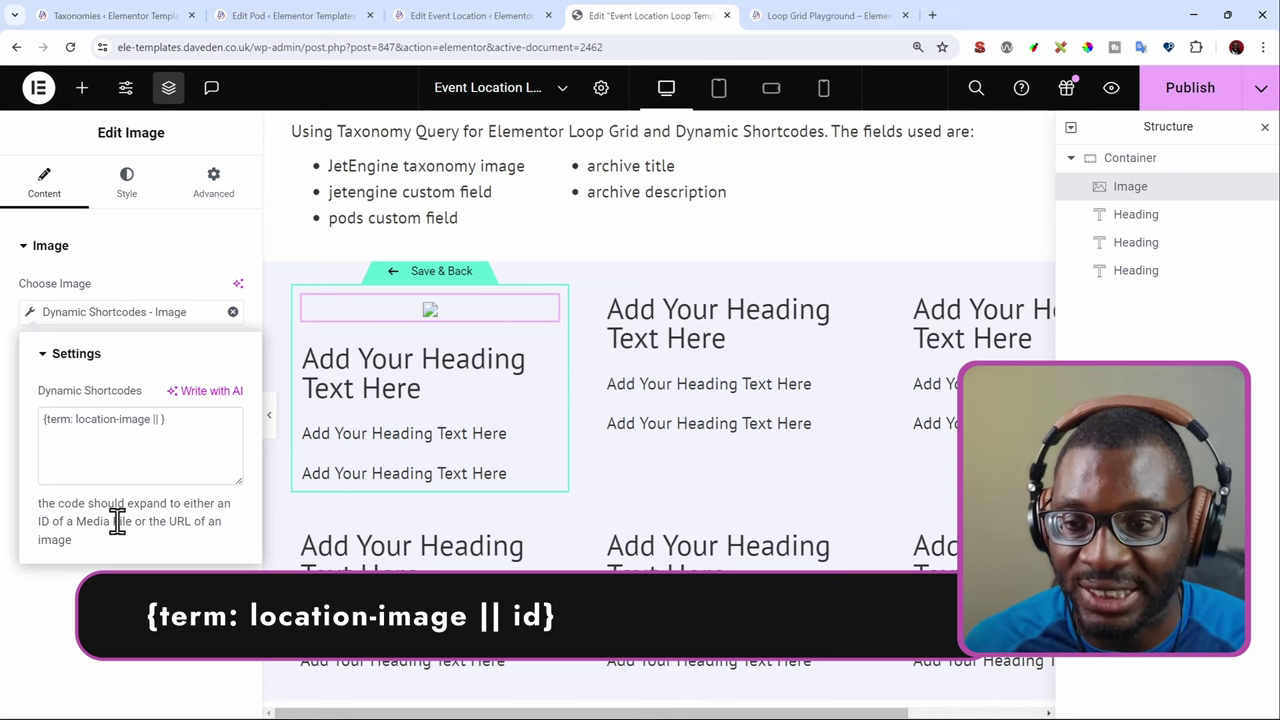
pyautogui.write('id')
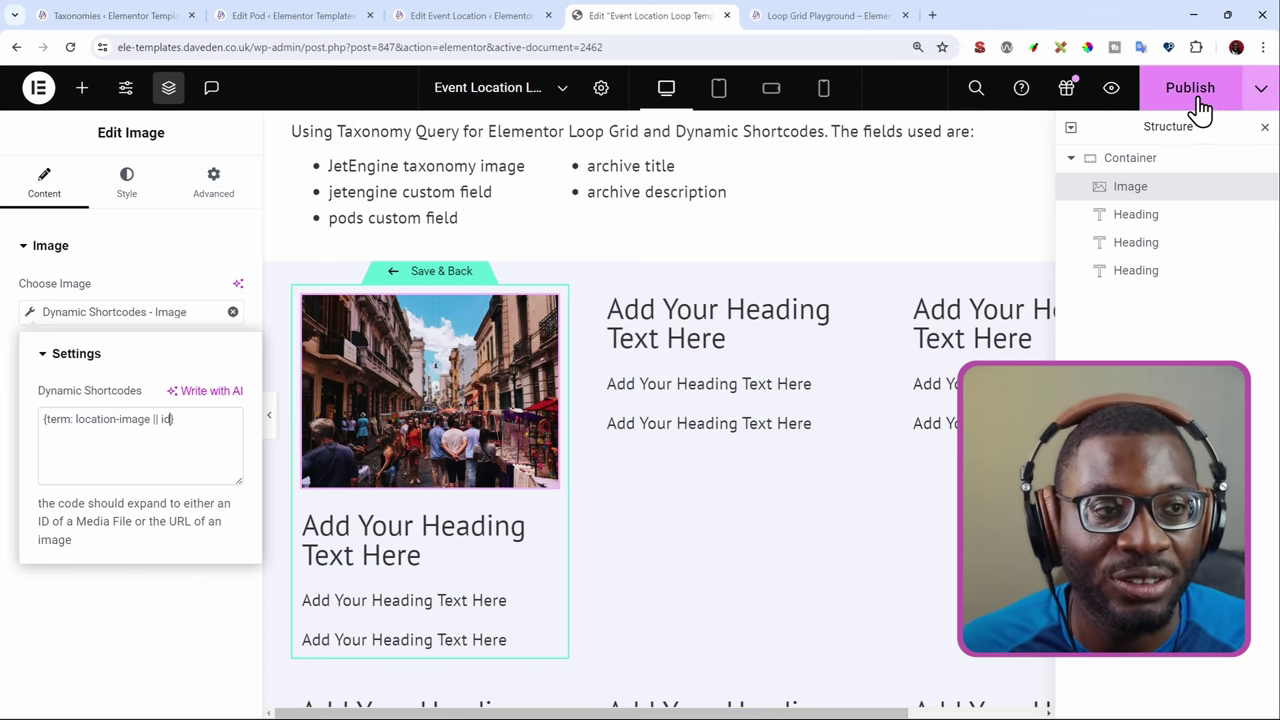
# Publish the loop template, return to the page to check the Loop Grid images, and reopen the item template for editing.
pyautogui.click(1195, 106)
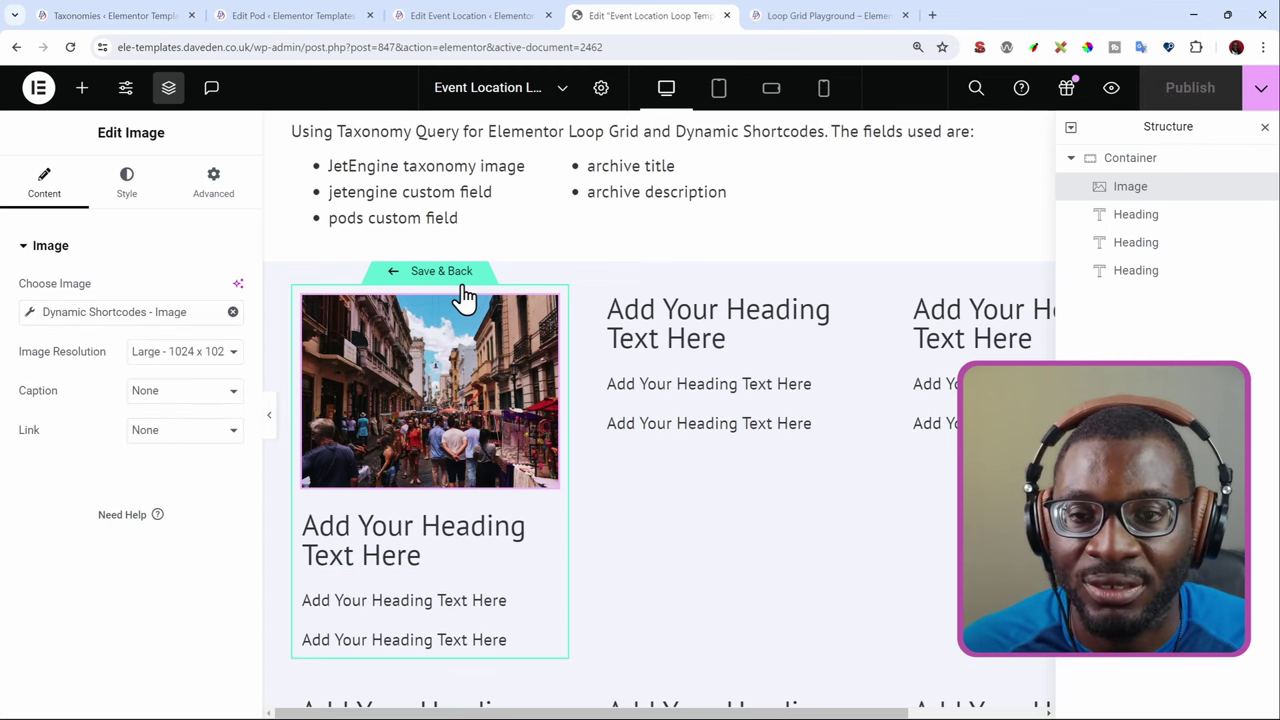
pyautogui.click(430, 275)
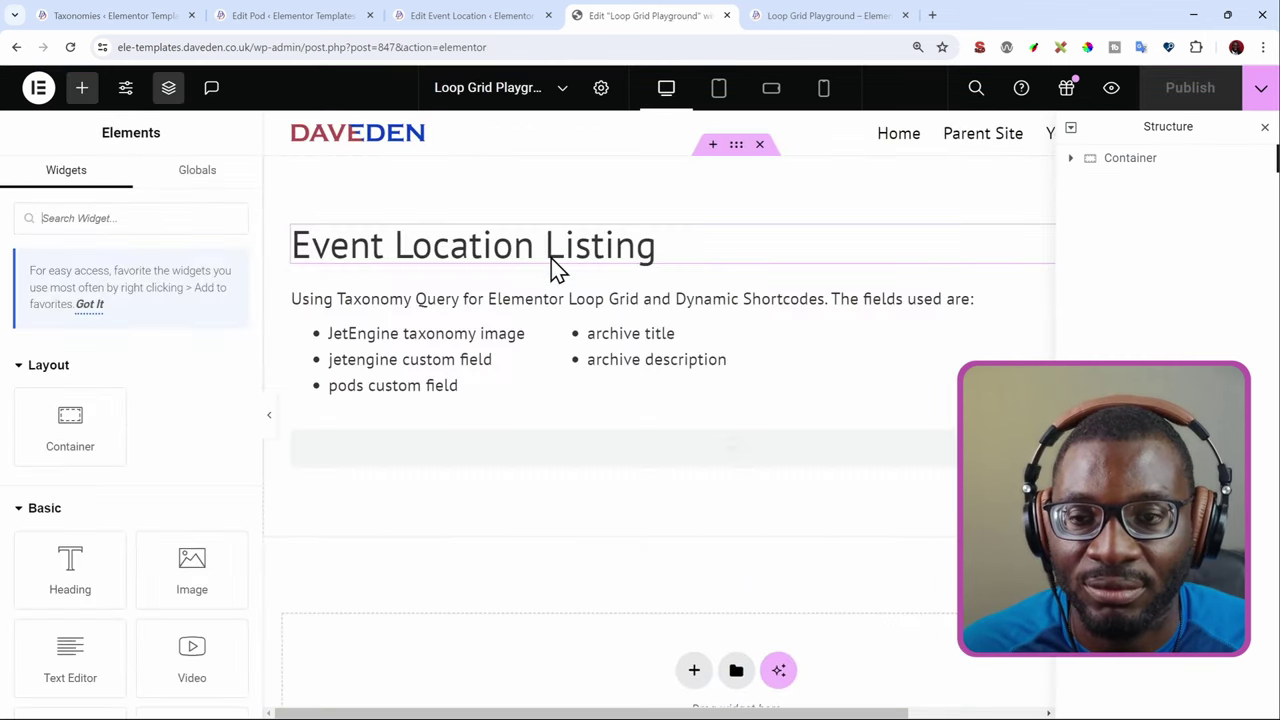
pyautogui.scroll(-3, 523, 330)
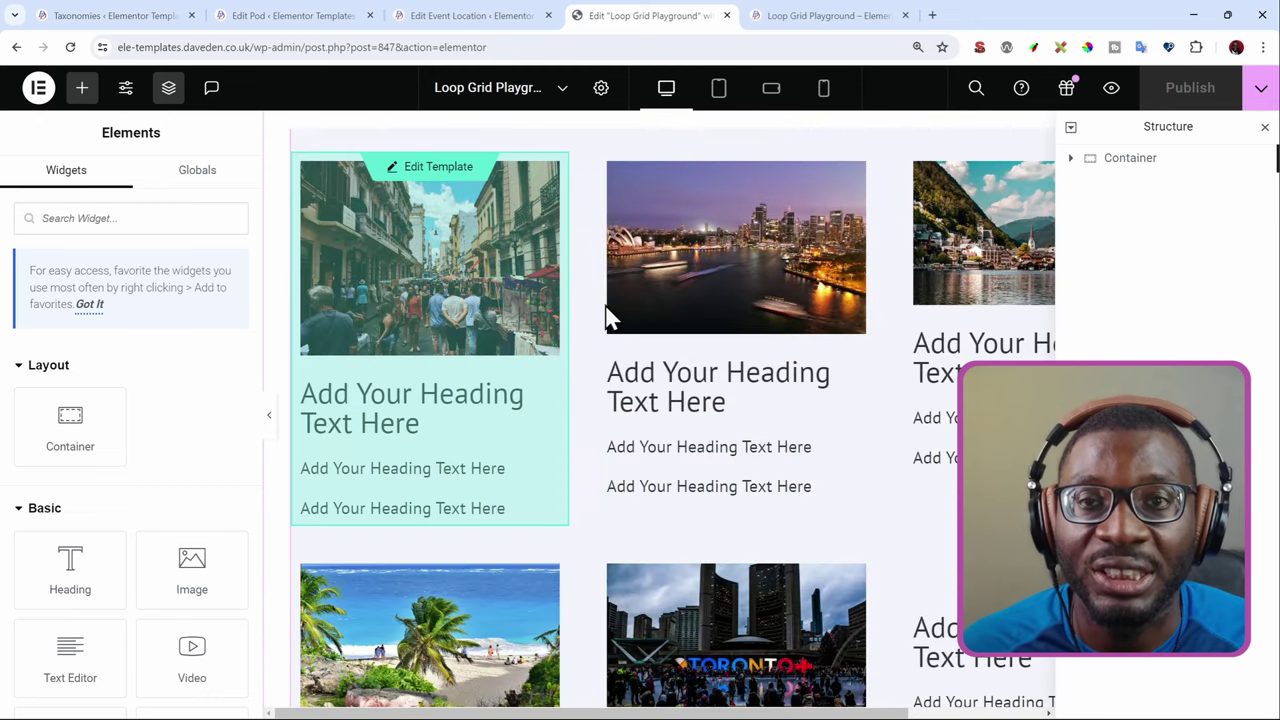
pyautogui.doubleClick(392, 295)
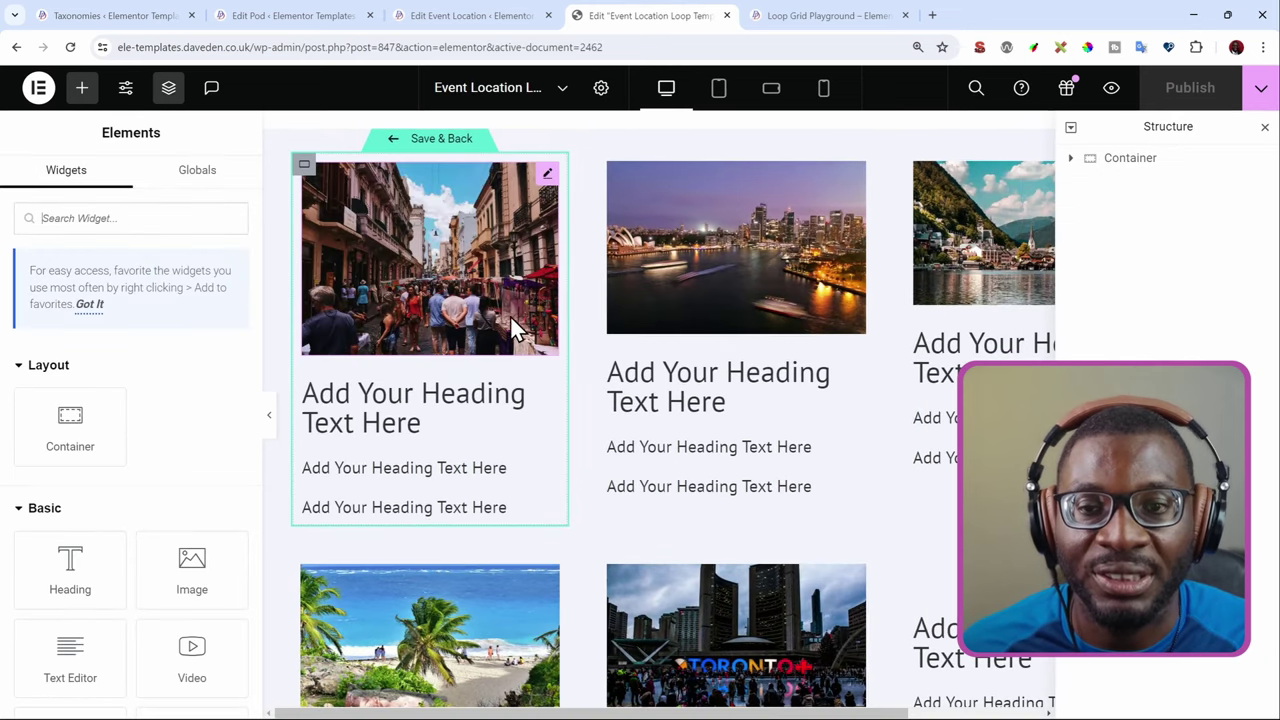
# Try the Archive Title dynamic tag on the first heading with Include Context off, view its Advanced settings, and remove the tag.
pyautogui.scroll(-2, 505, 312)
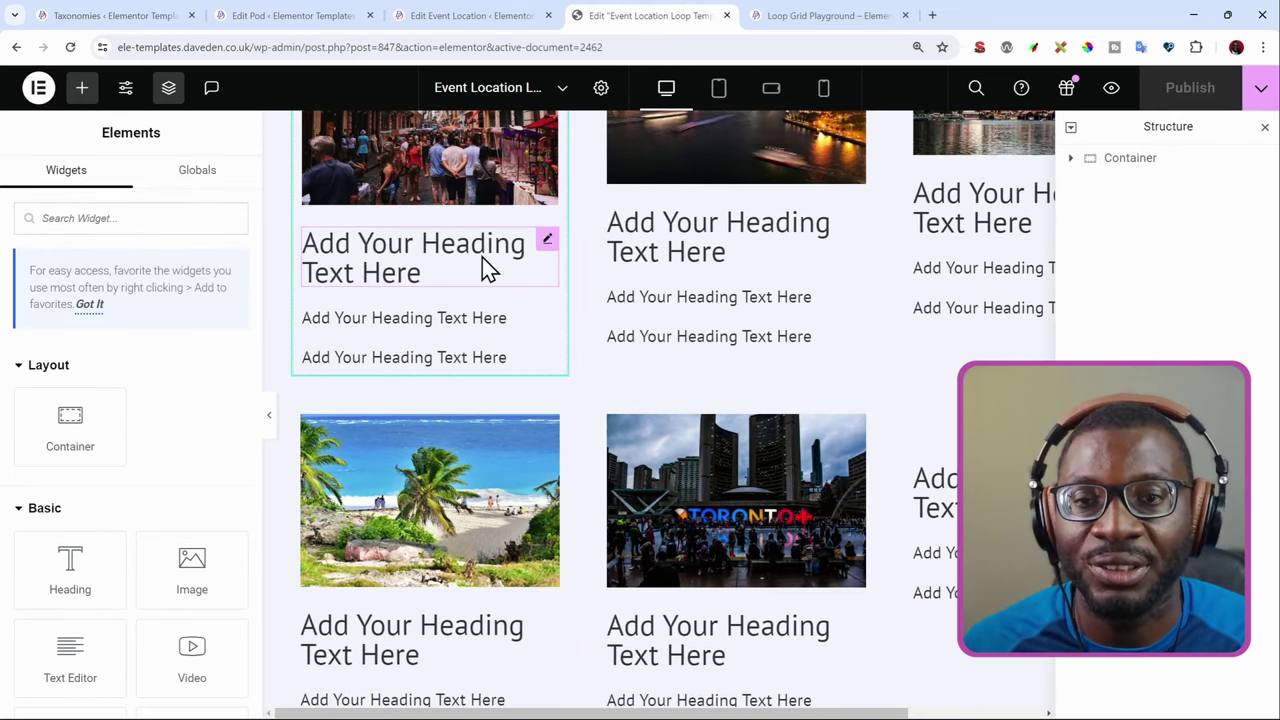
pyautogui.click(372, 248)
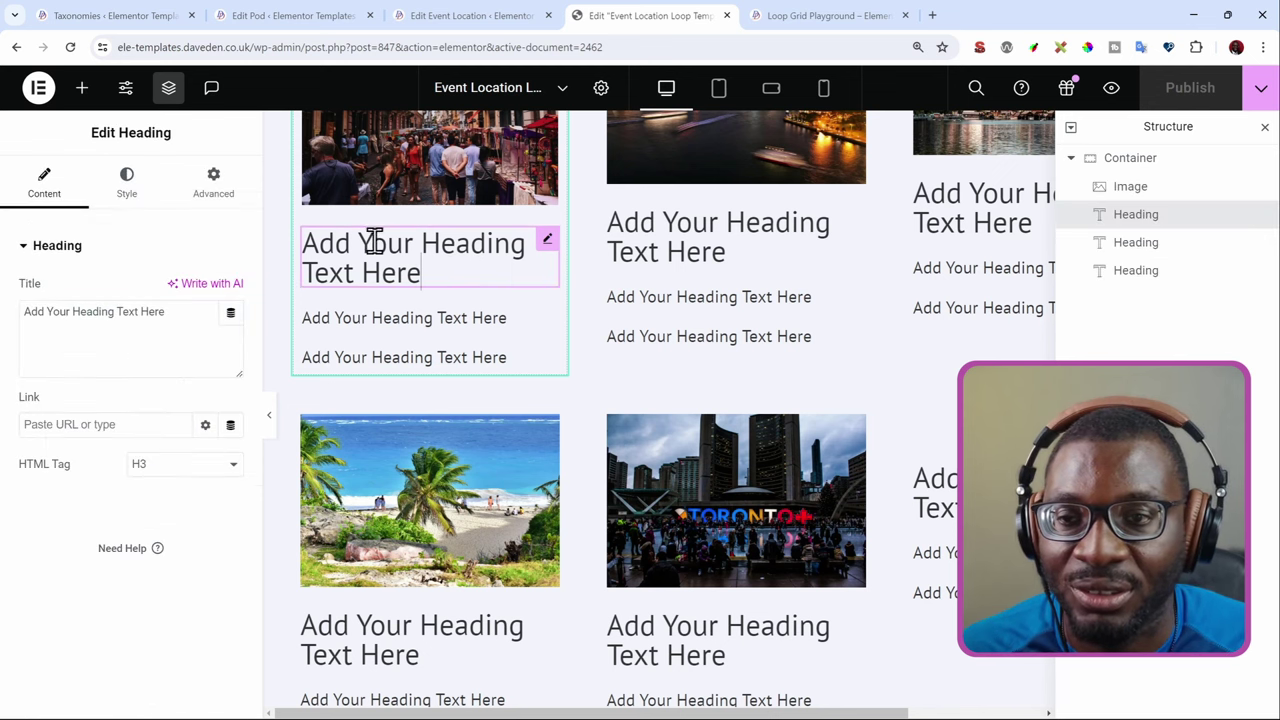
pyautogui.click(229, 312)
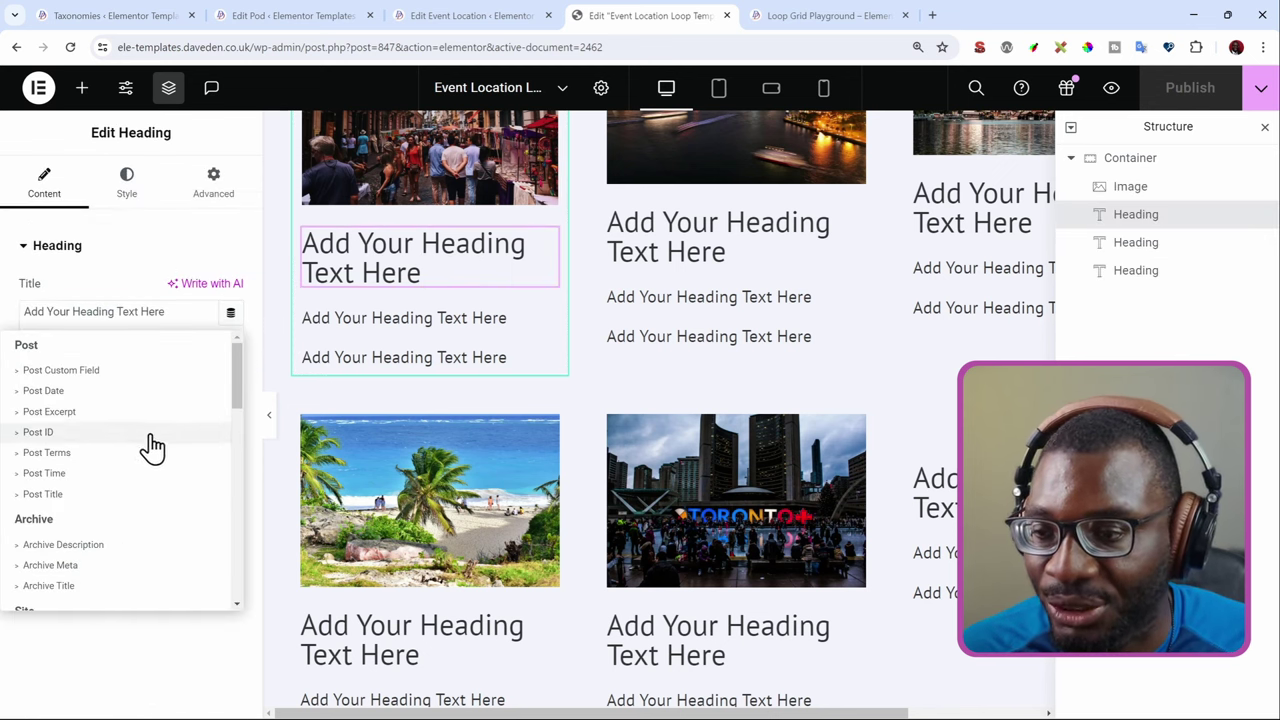
pyautogui.scroll(-2, 155, 480)
pyautogui.click(50, 436)
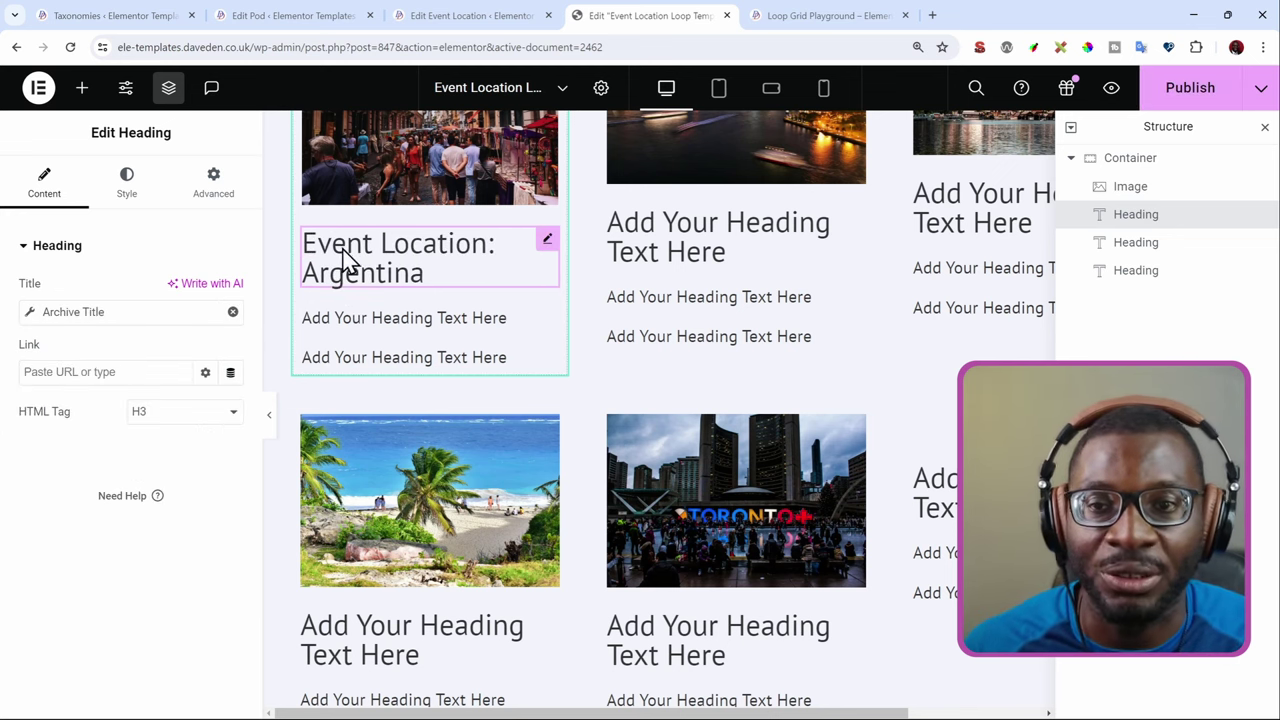
pyautogui.click(30, 313)
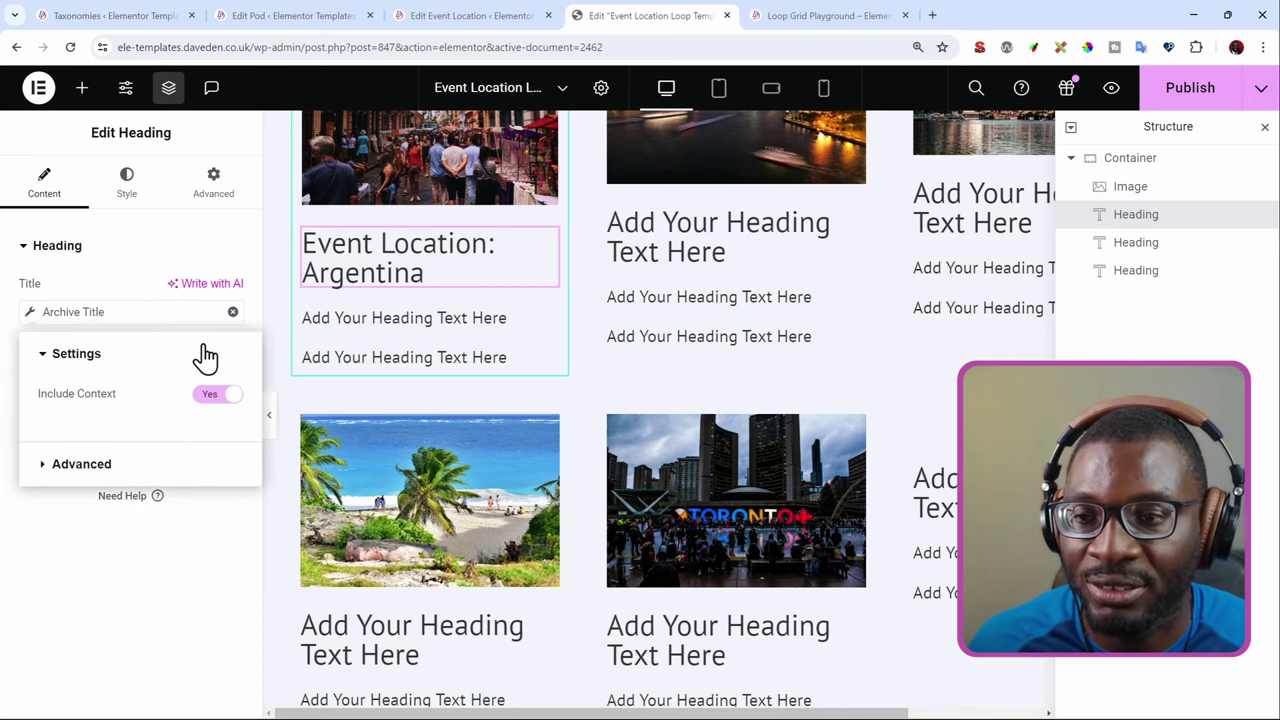
pyautogui.click(219, 396)
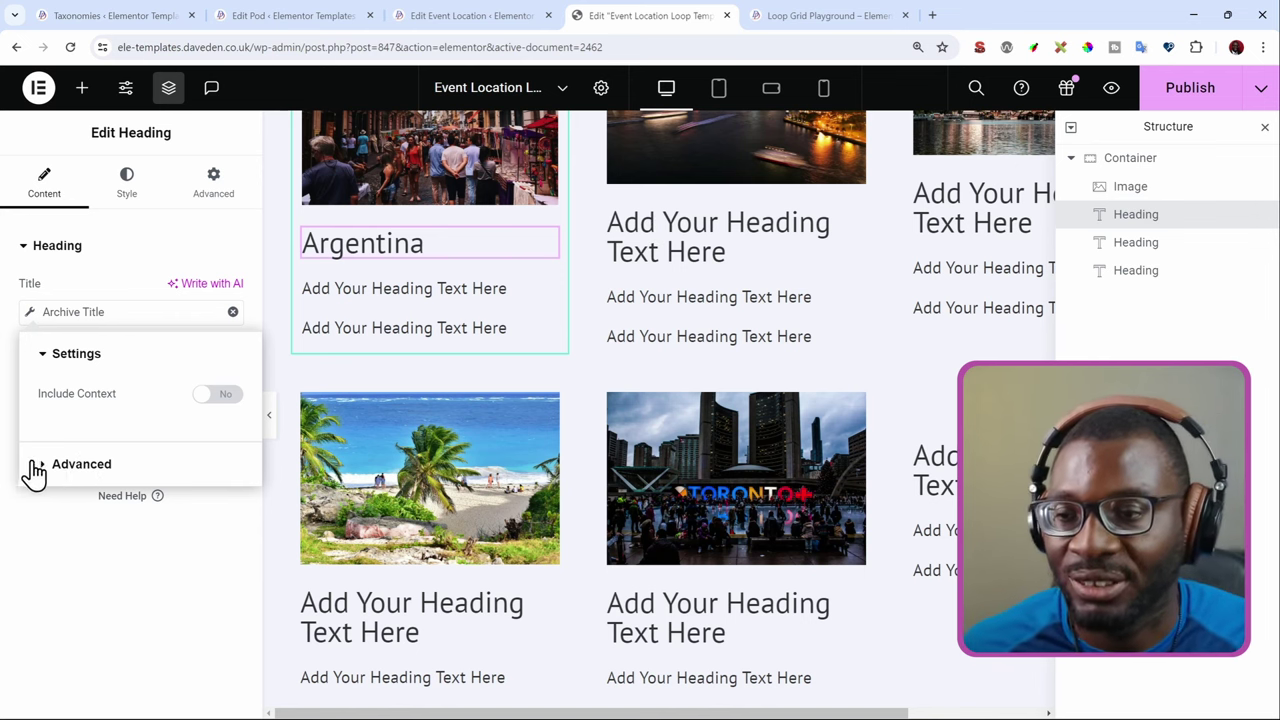
pyautogui.click(107, 466)
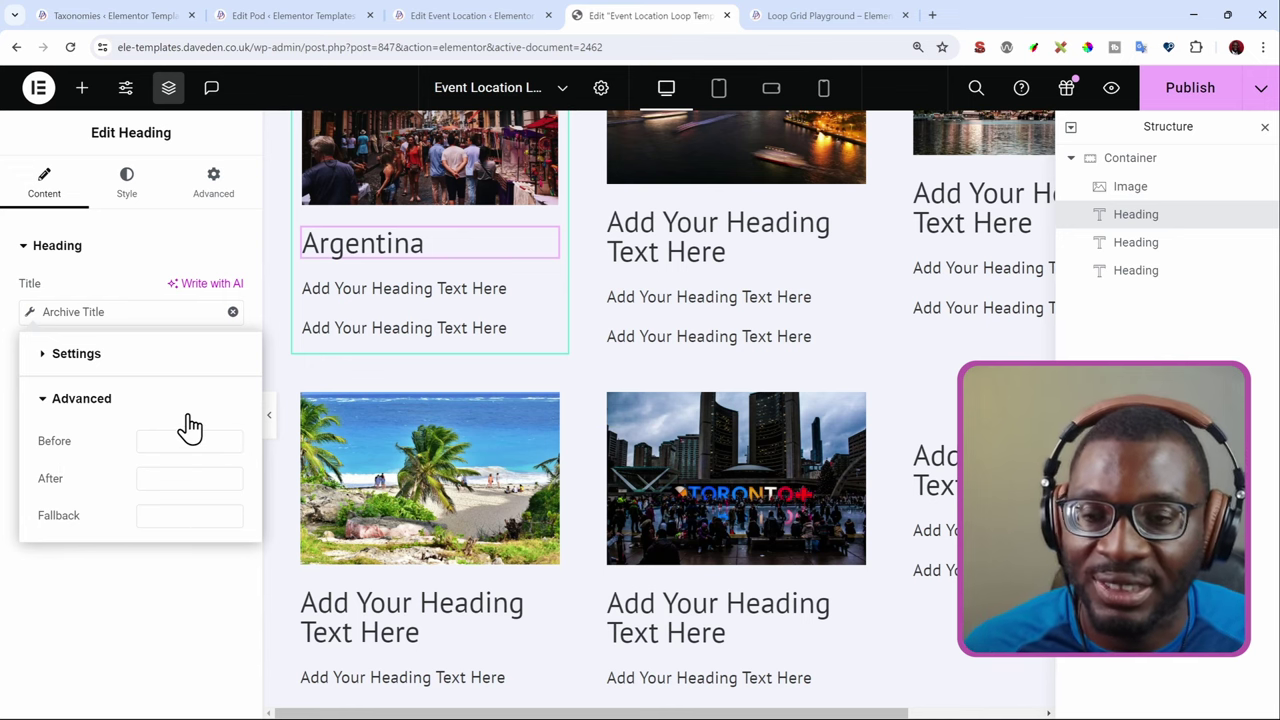
pyautogui.click(233, 313)
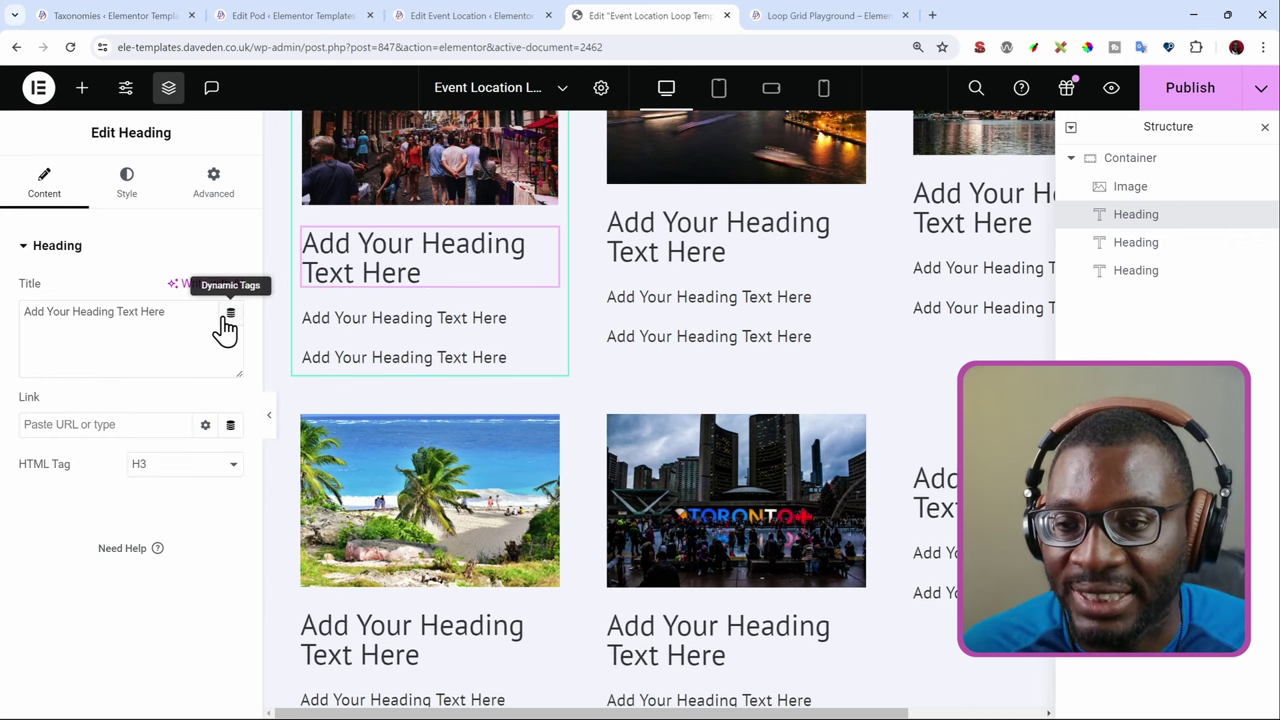
# Assign the Dynamic Shortcodes tag to the first heading's title and enter the shortcode {term: name} in its settings.
pyautogui.click(231, 318)
pyautogui.scroll(-10, 194, 449)
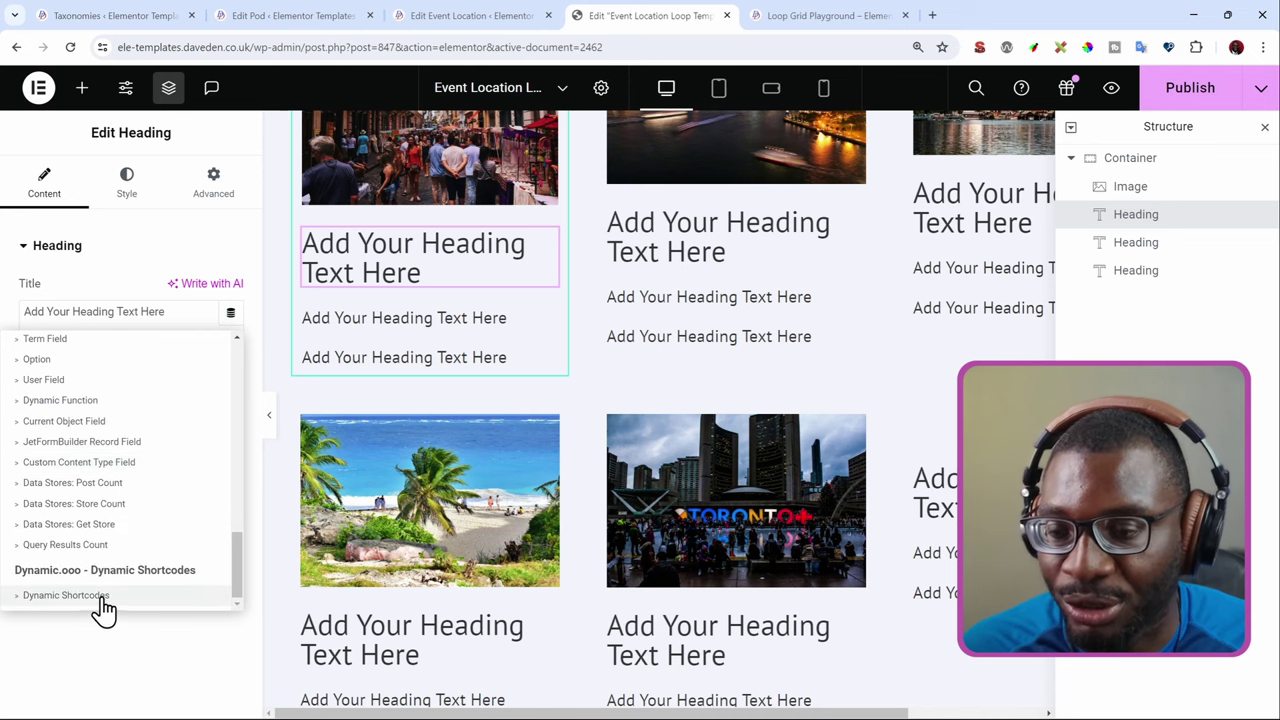
pyautogui.click(104, 598)
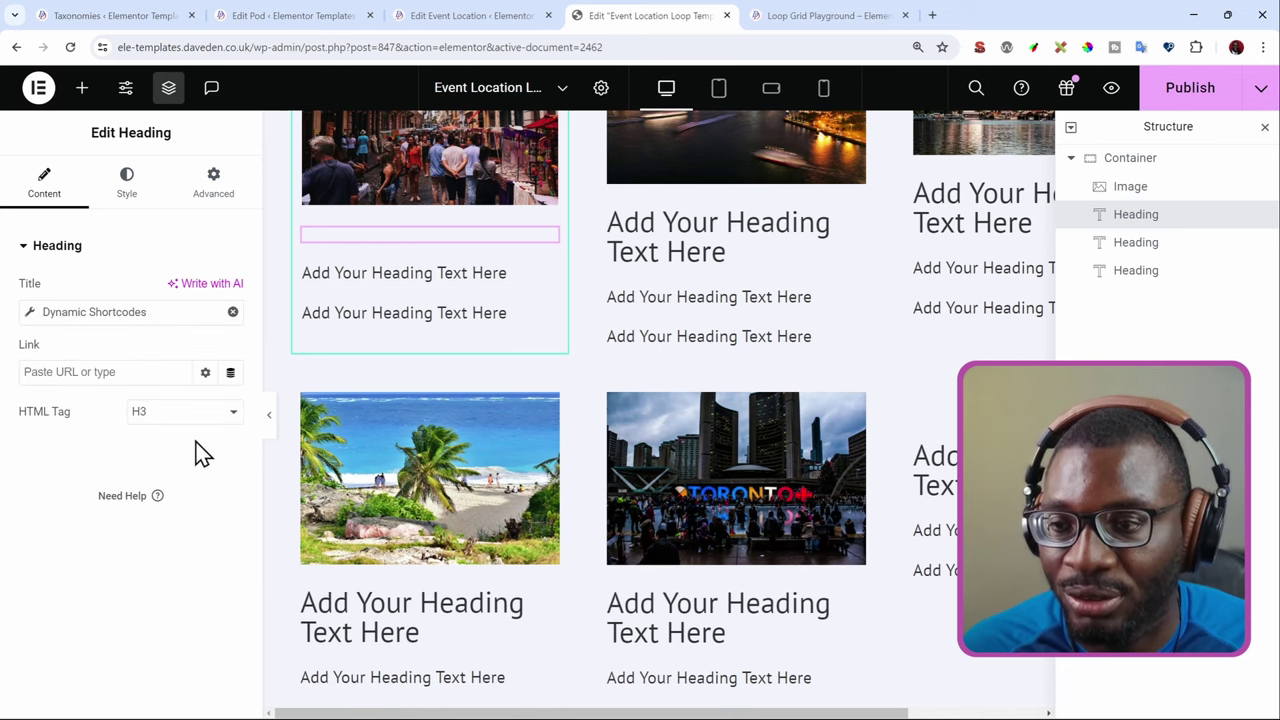
pyautogui.click(30, 316)
pyautogui.click(104, 451)
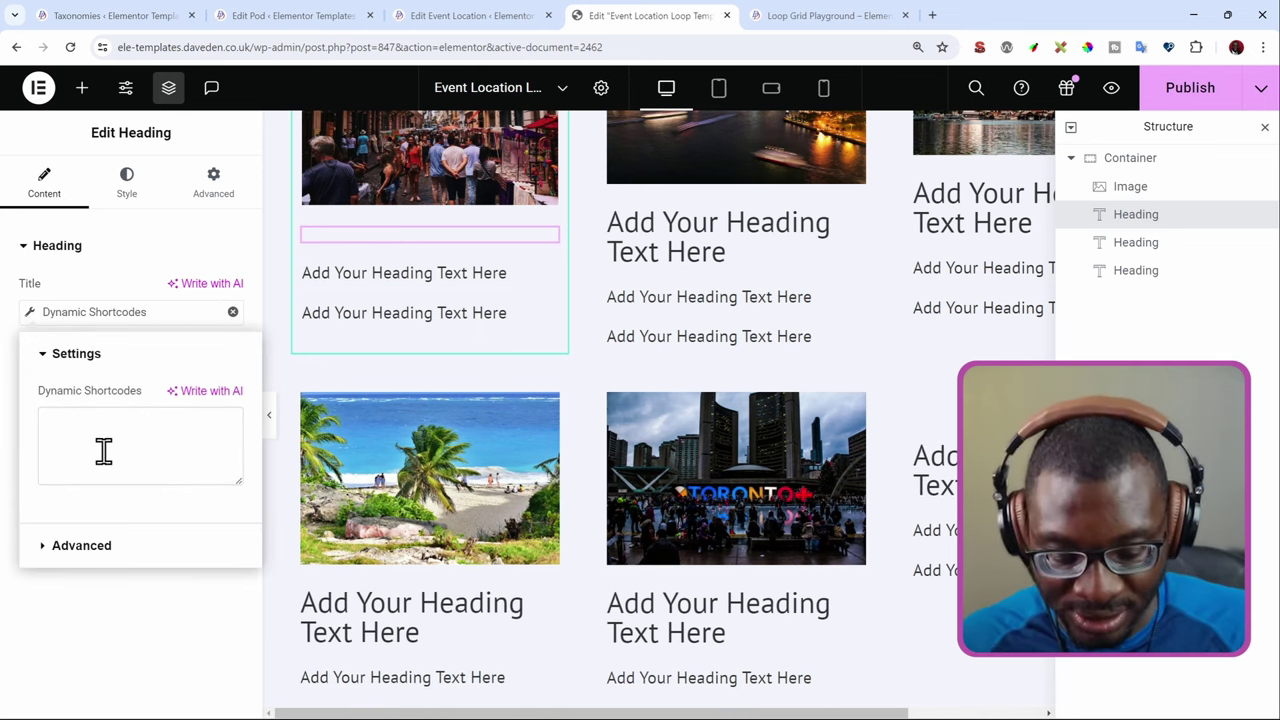
pyautogui.write('{}')
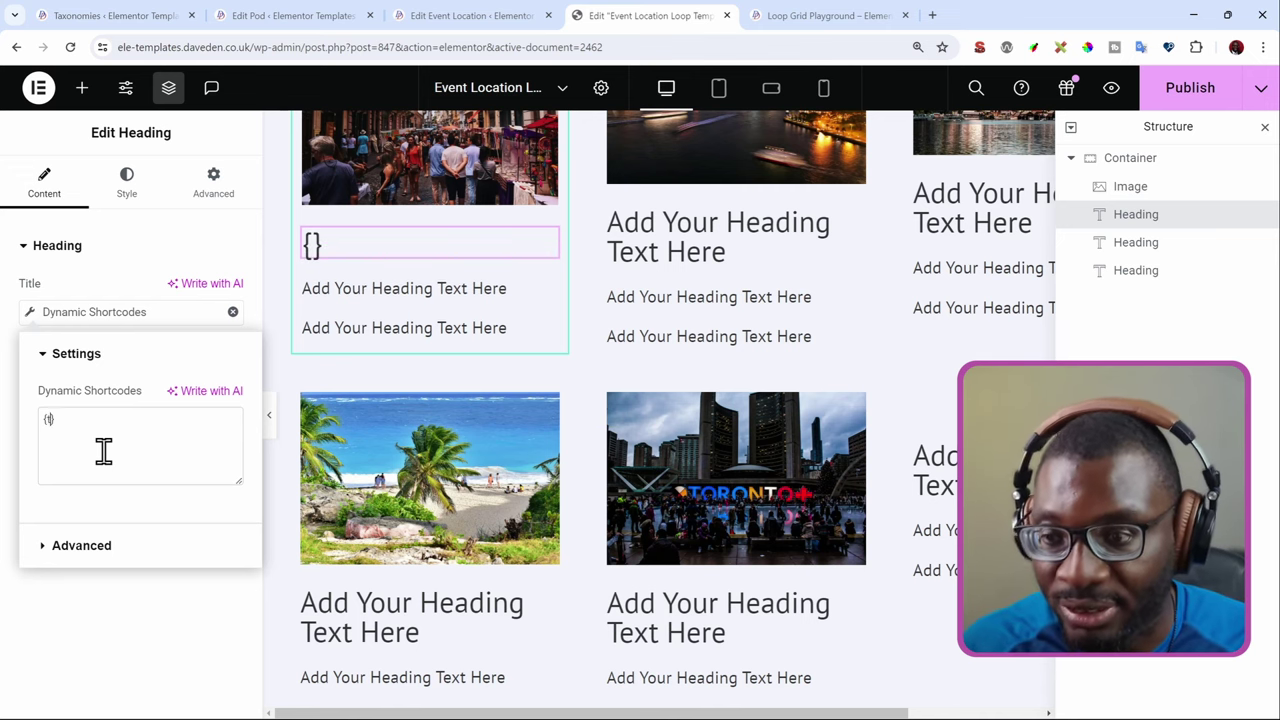
pyautogui.write('term')
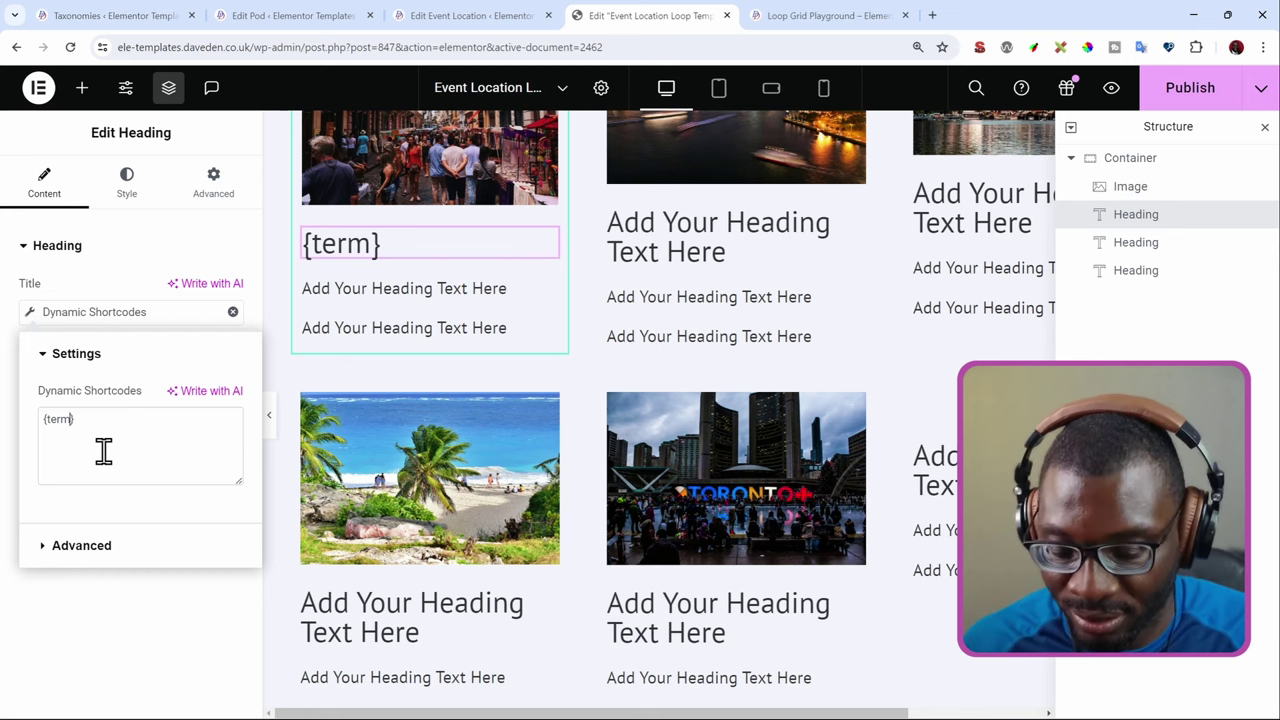
pyautogui.write(':')
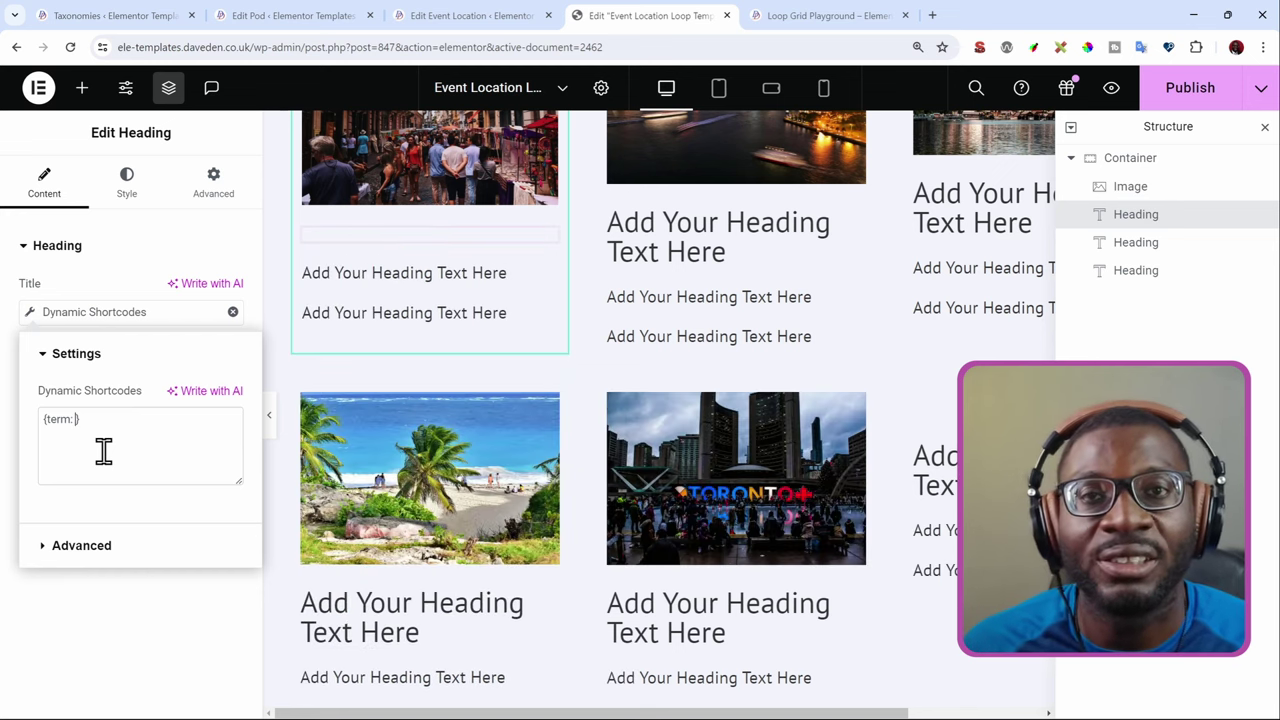
pyautogui.write(' name')
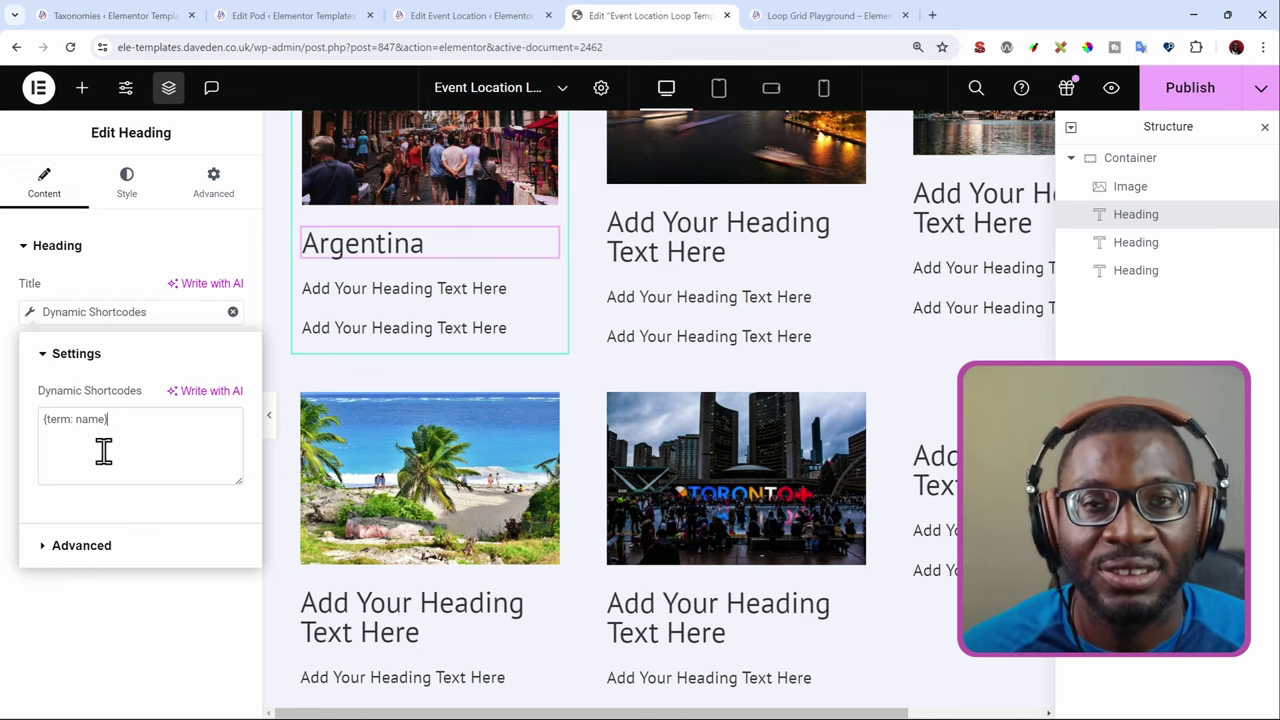
# Append , {term: pods-extra} to the first heading's shortcode, copying the field name from the Pods extra field of the event-location pod.
pyautogui.write(',')
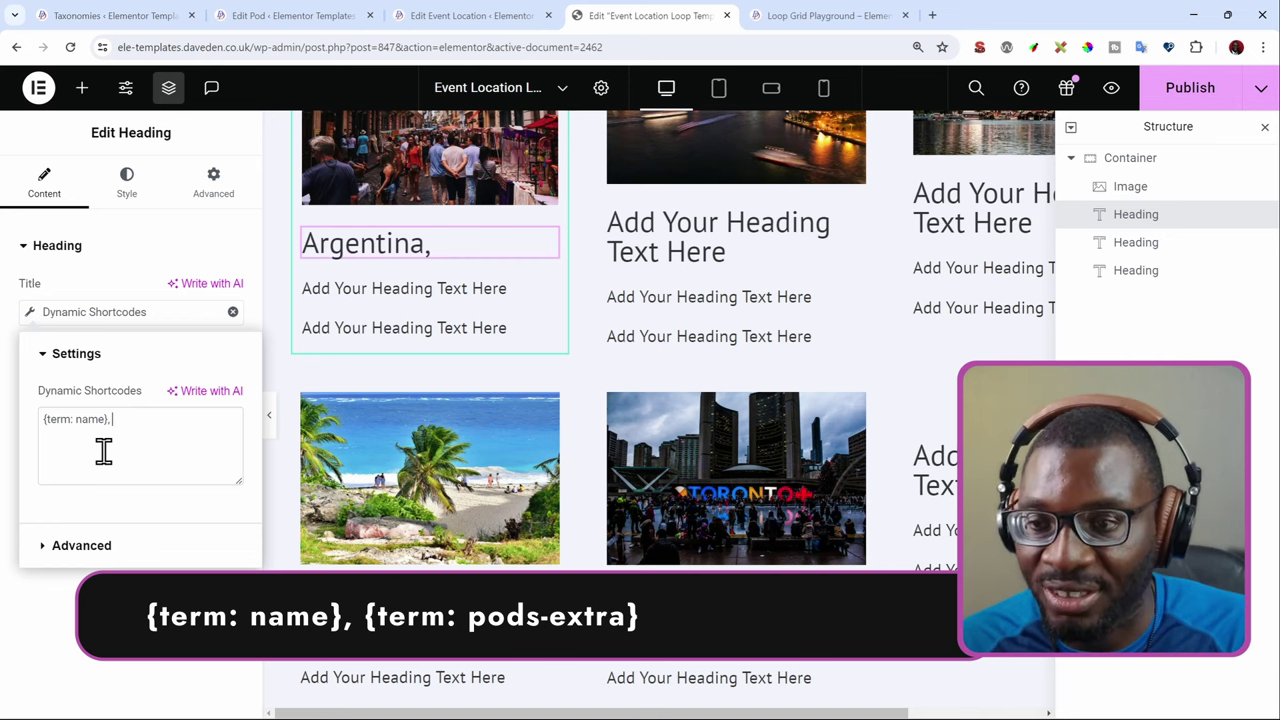
pyautogui.write('{term:')
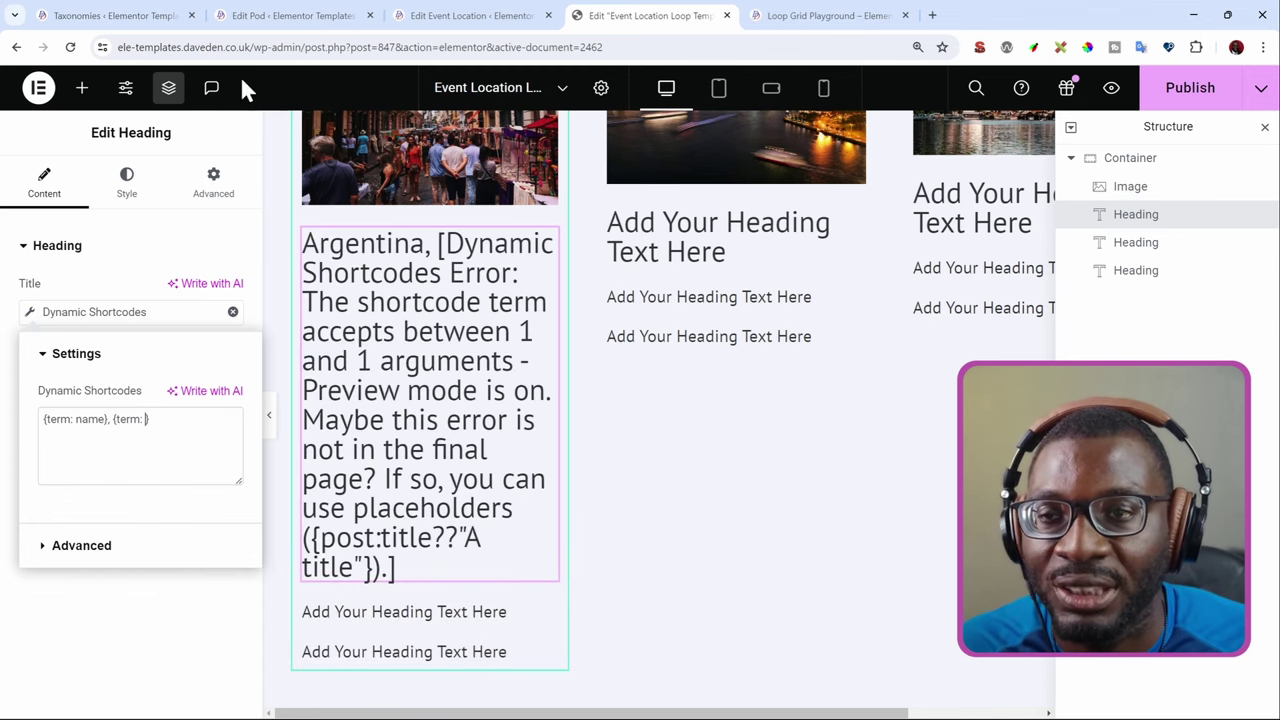
pyautogui.click(290, 16)
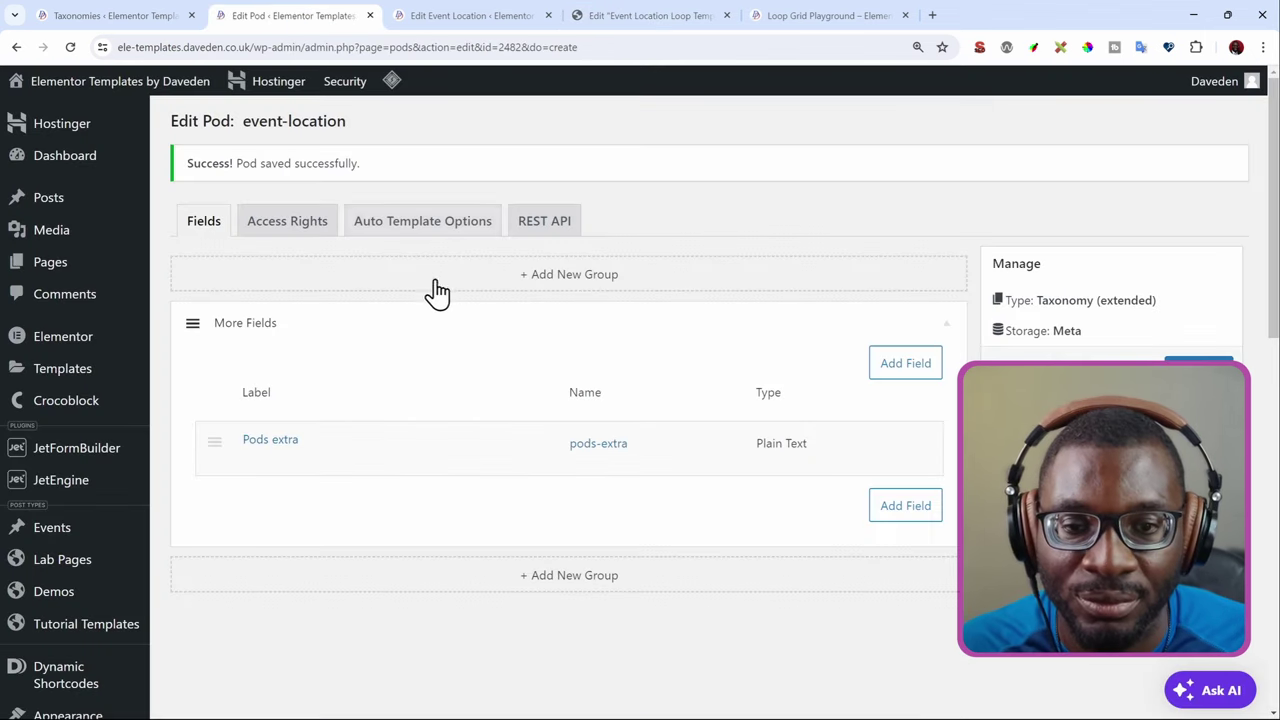
pyautogui.click(604, 448)
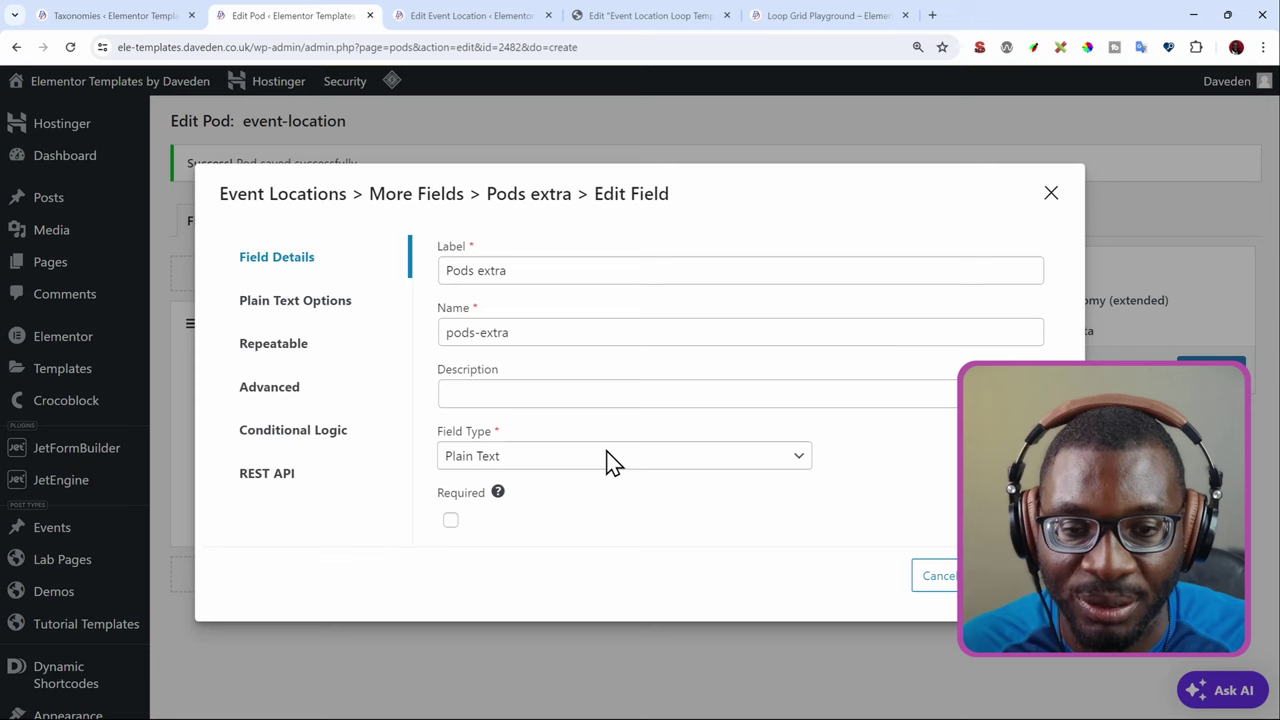
pyautogui.tripleClick(526, 338)
pyautogui.hotkey('ctrl', 'c')
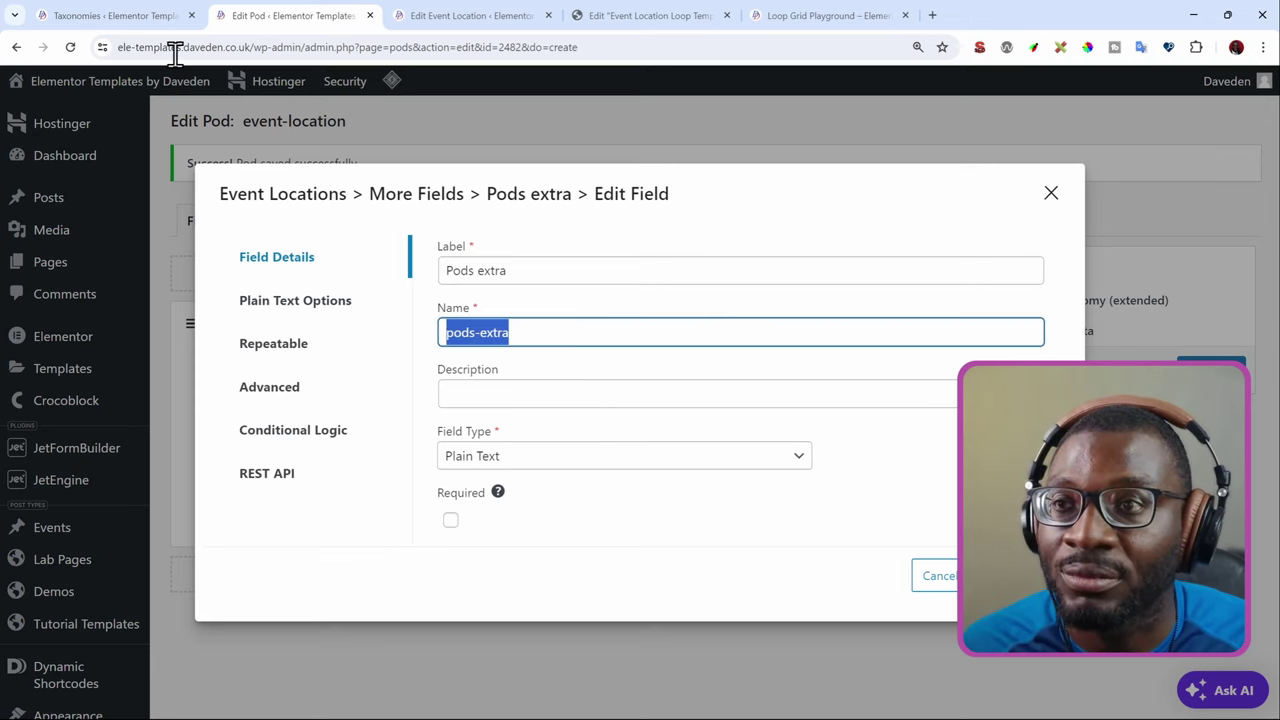
pyautogui.click(591, 14)
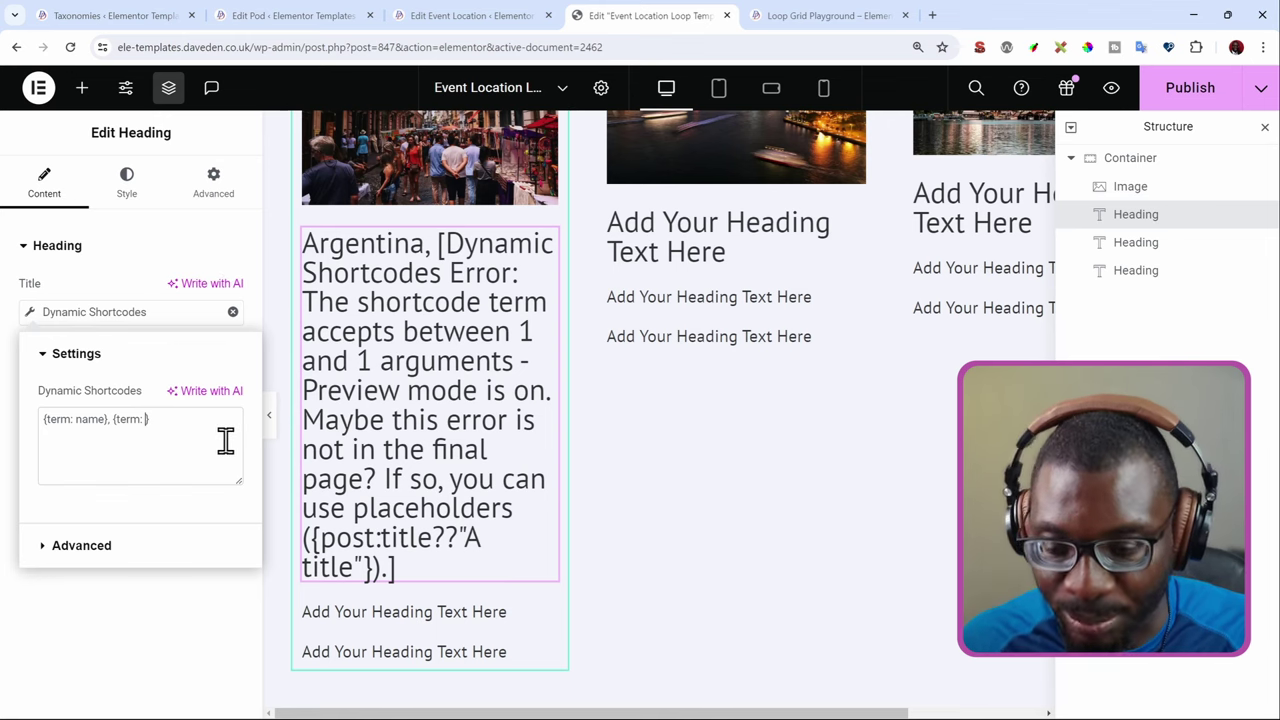
pyautogui.hotkey('ctrl', 'v')
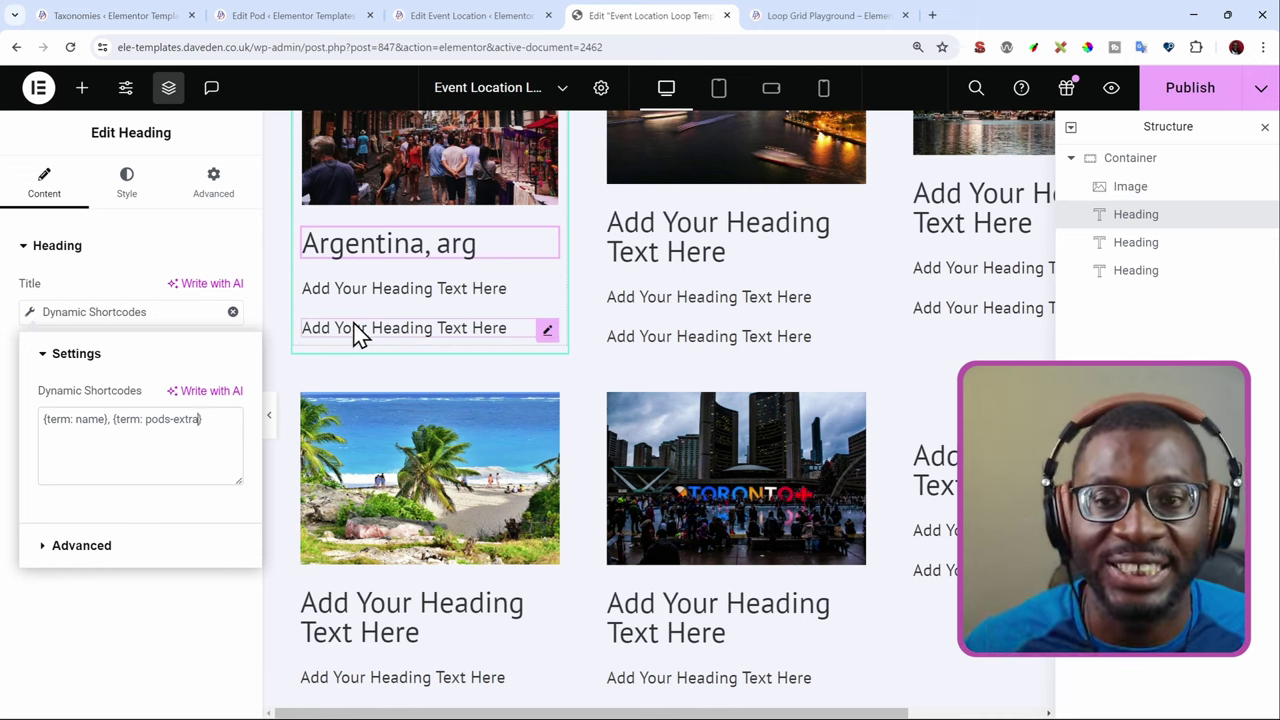
# Assign the Dynamic Shortcodes tag to the second heading's title and open the tag's settings.
pyautogui.click(414, 299)
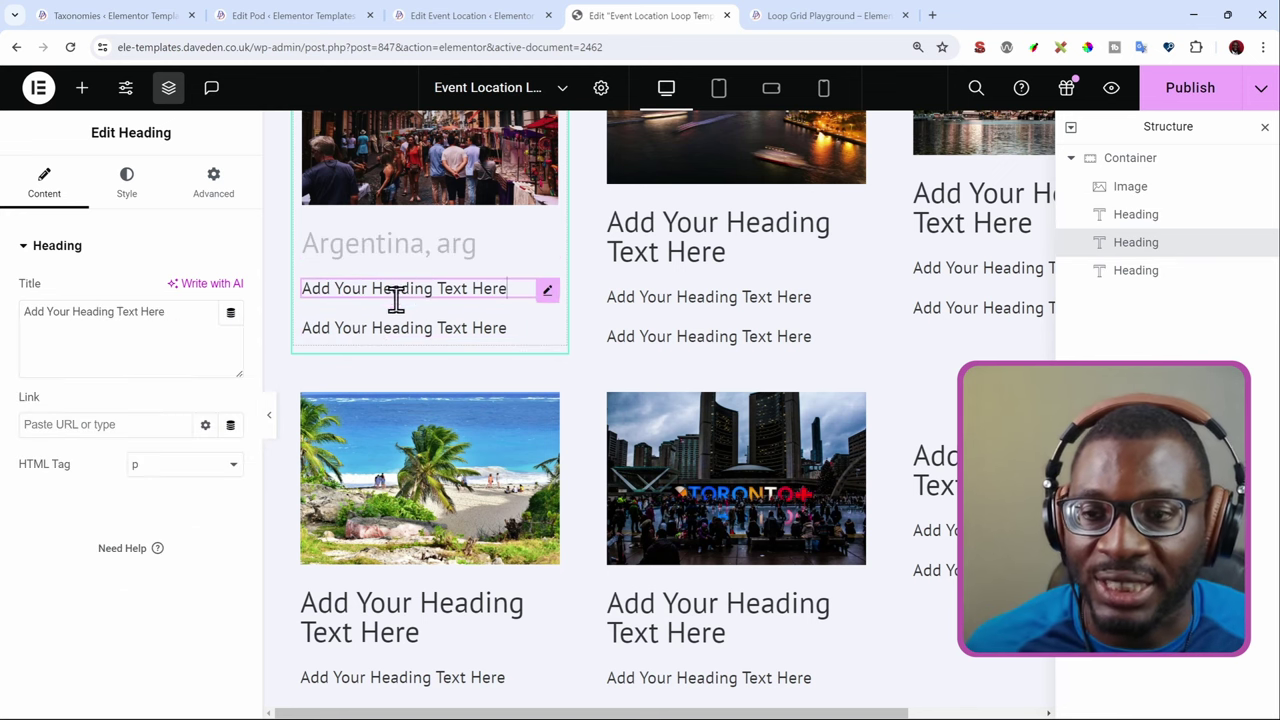
pyautogui.click(231, 318)
pyautogui.scroll(-10, 214, 449)
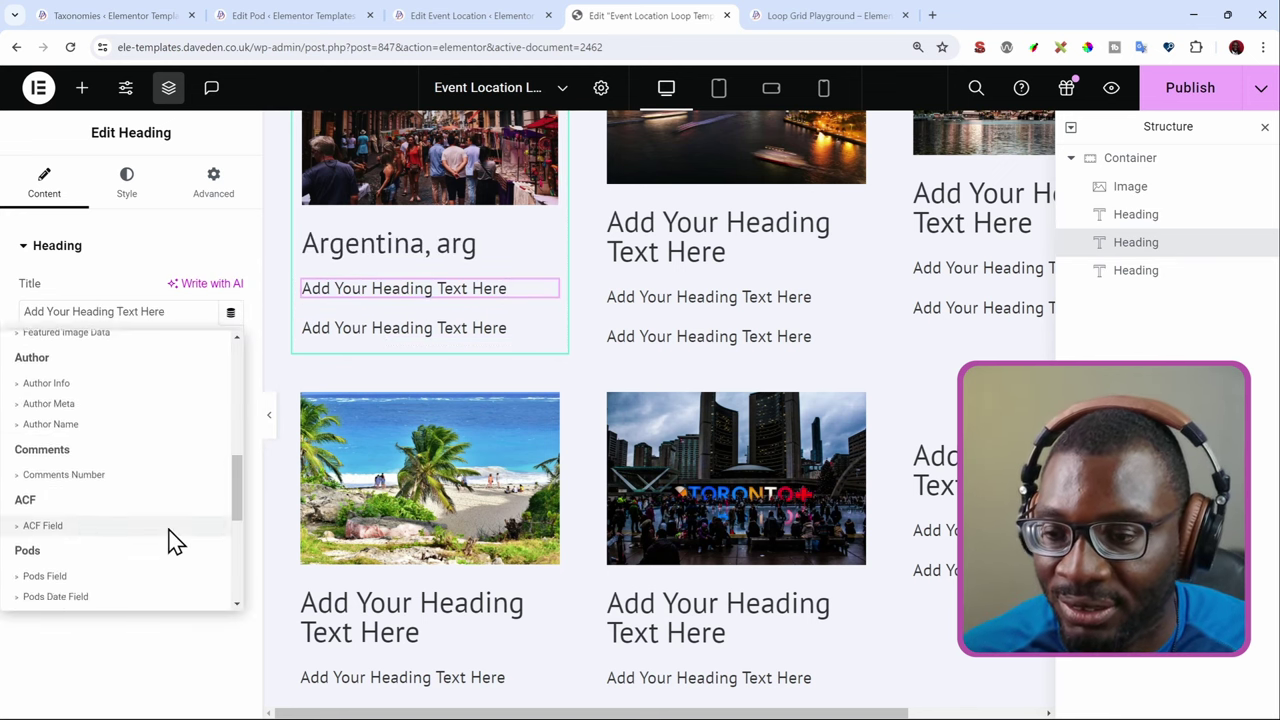
pyautogui.scroll(-5, 140, 560)
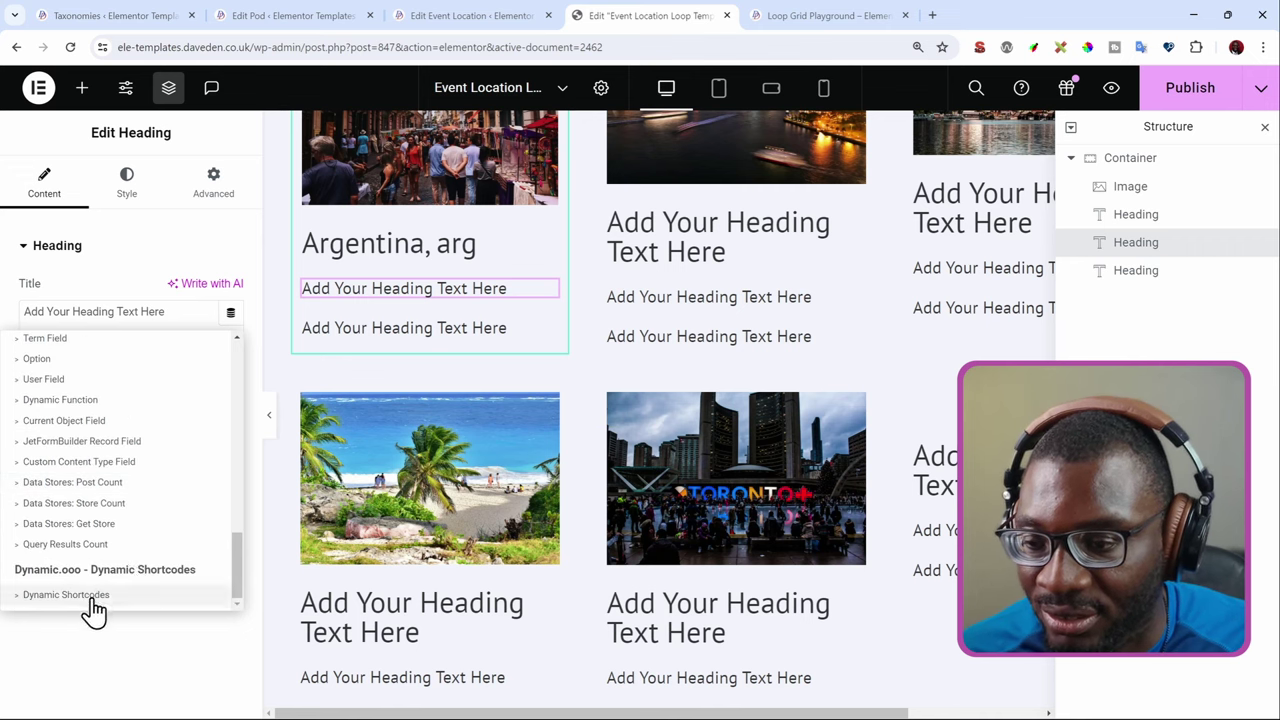
pyautogui.click(92, 604)
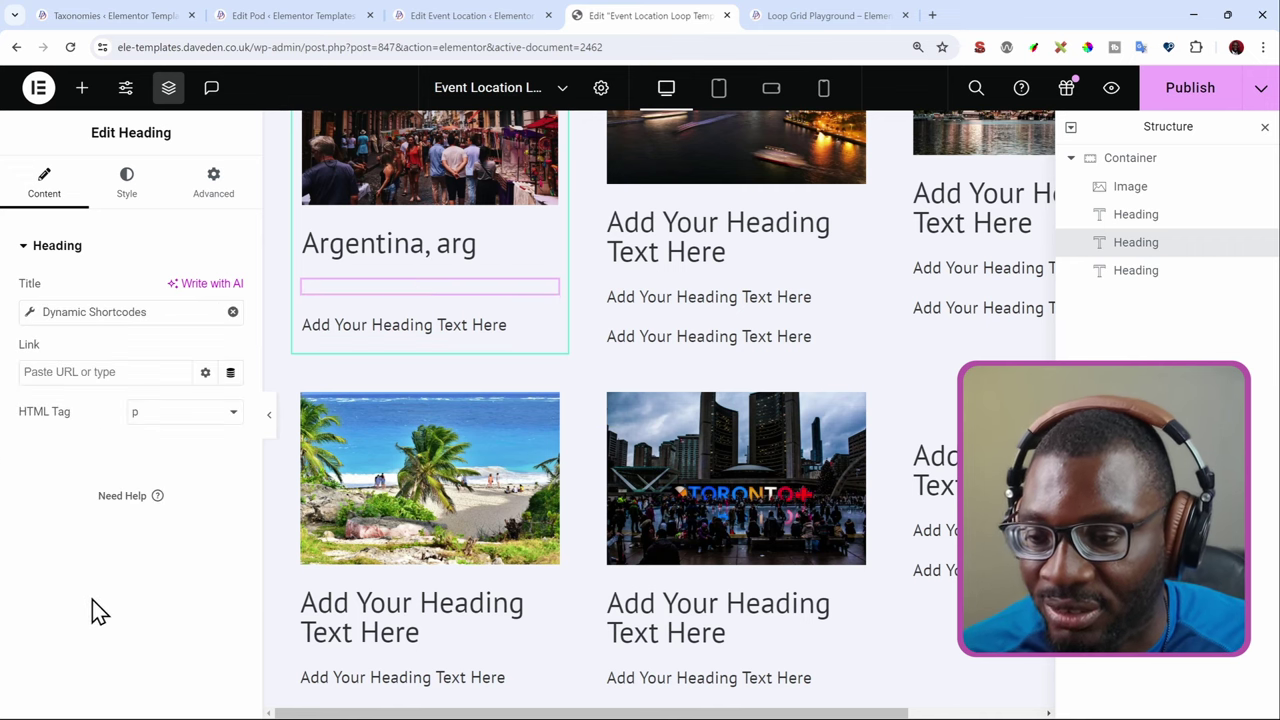
pyautogui.click(30, 316)
pyautogui.click(117, 476)
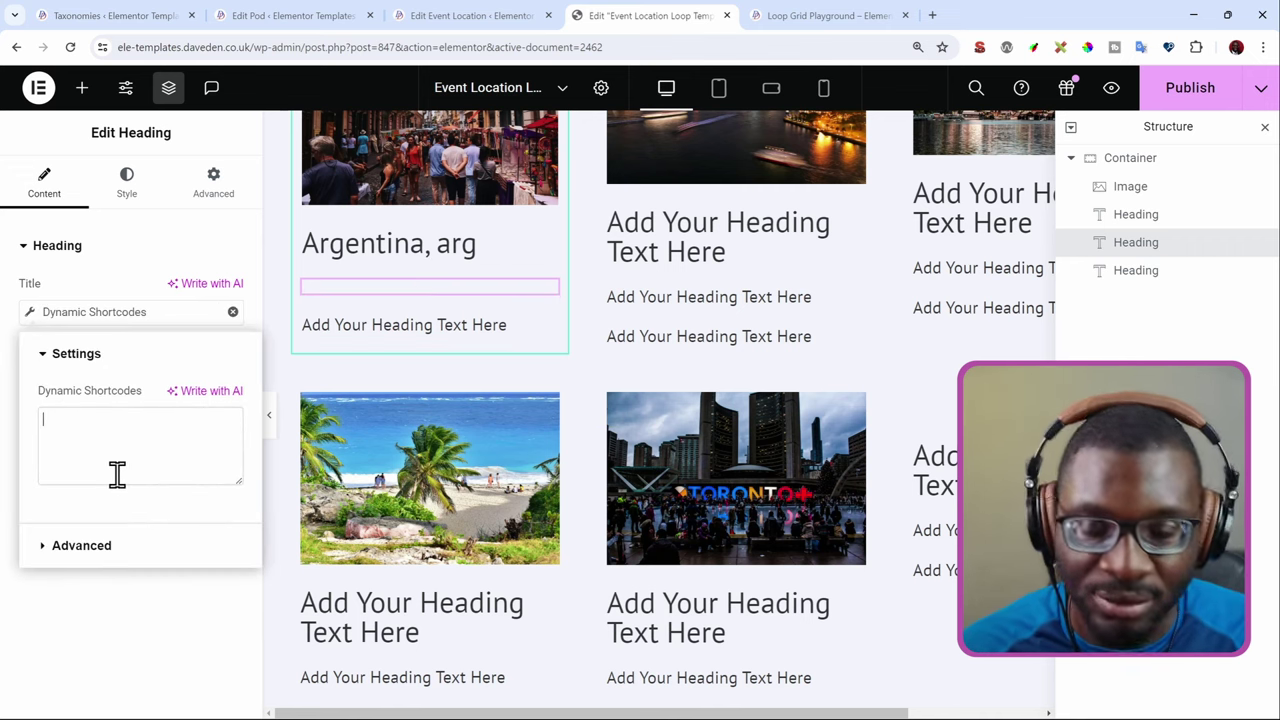
# Enter the shortcode {term: place} for the second heading, taking the field name from the Place meta field of the JetEngine taxonomy.
pyautogui.write('{term:')
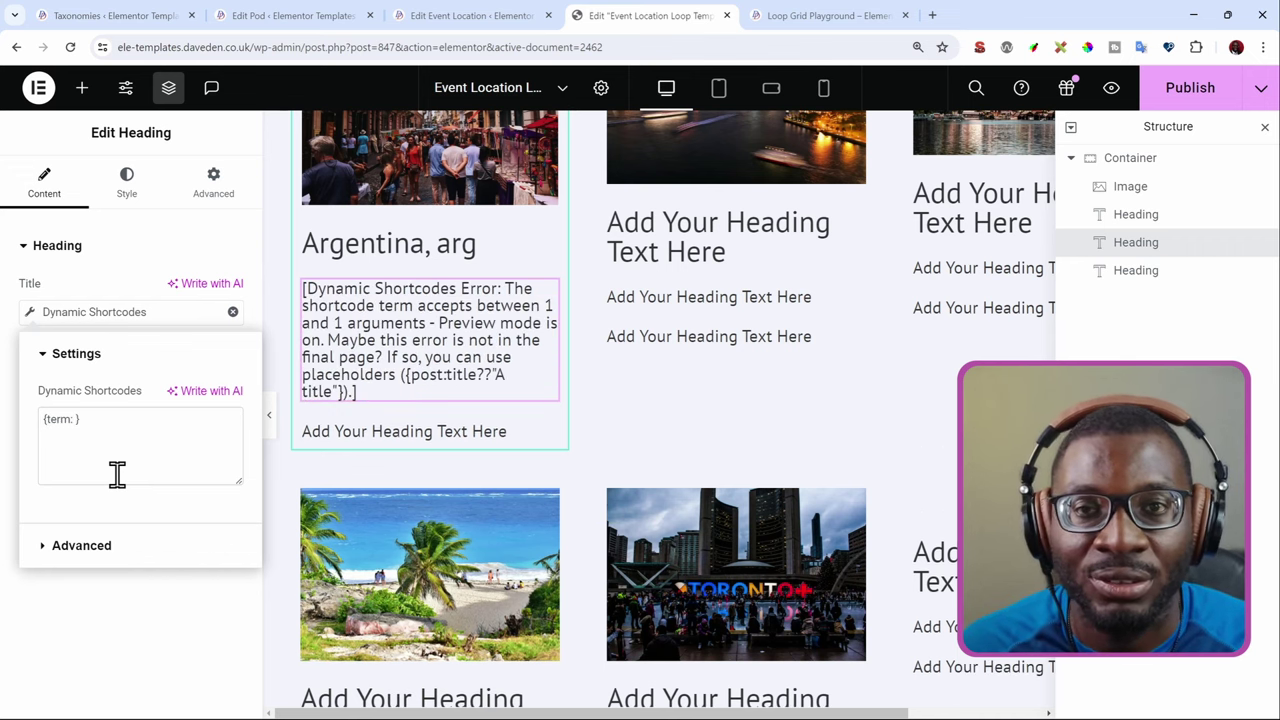
pyautogui.click(112, 16)
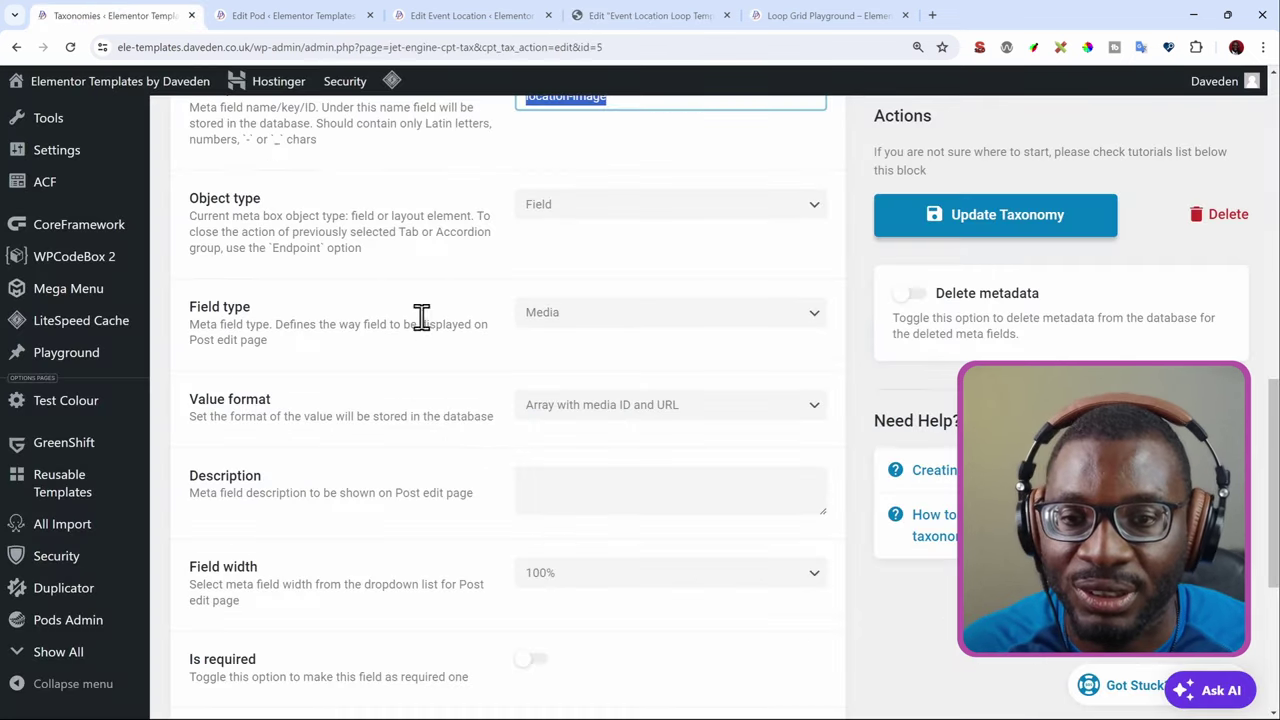
pyautogui.scroll(-4, 430, 330)
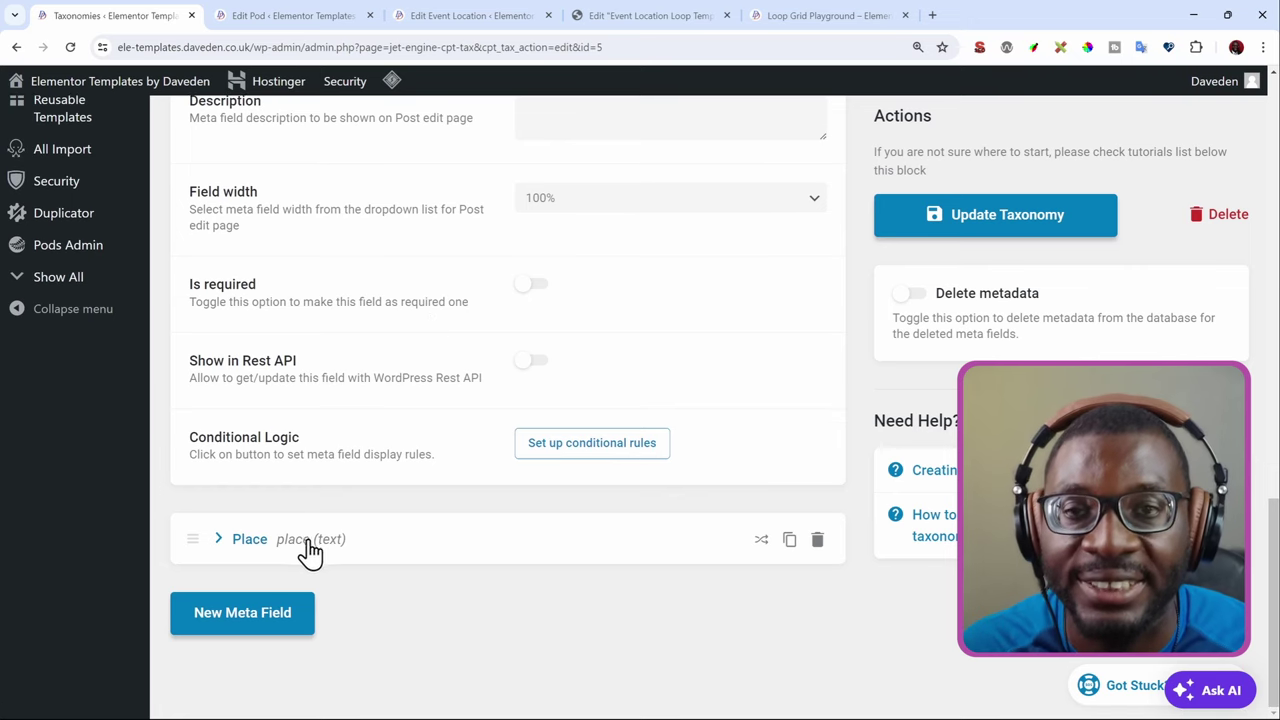
pyautogui.click(652, 18)
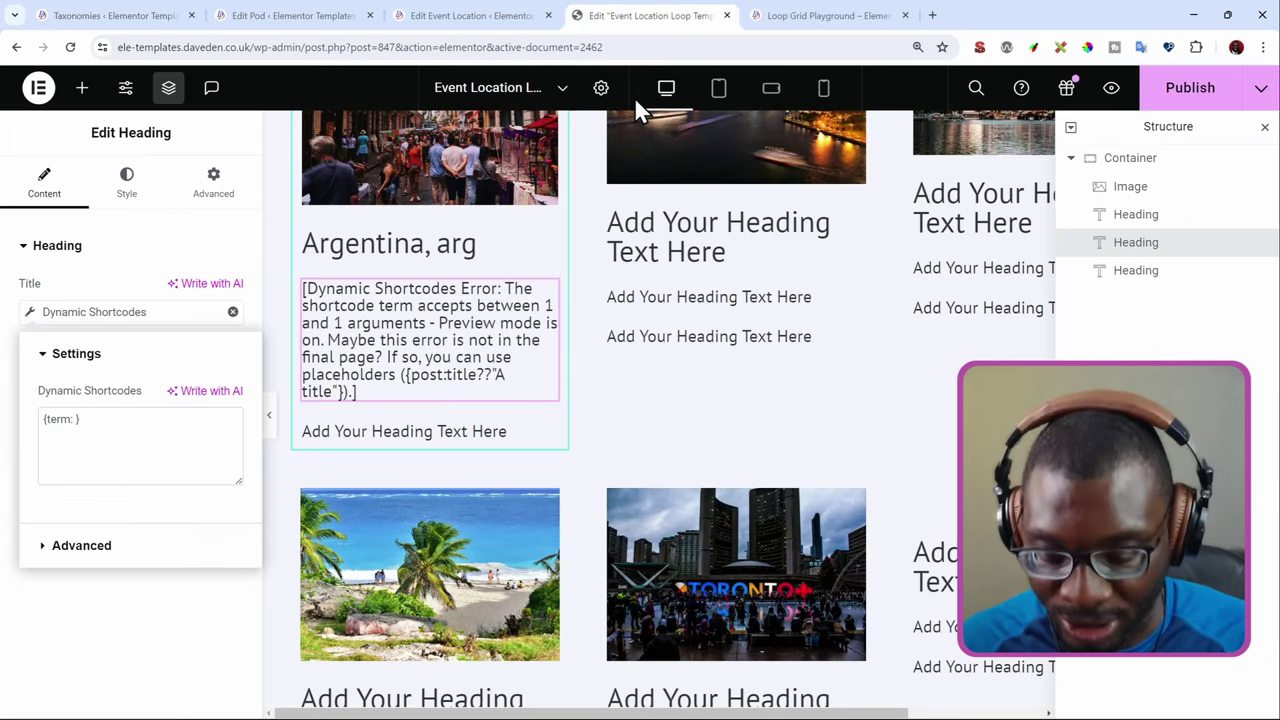
pyautogui.write('place')
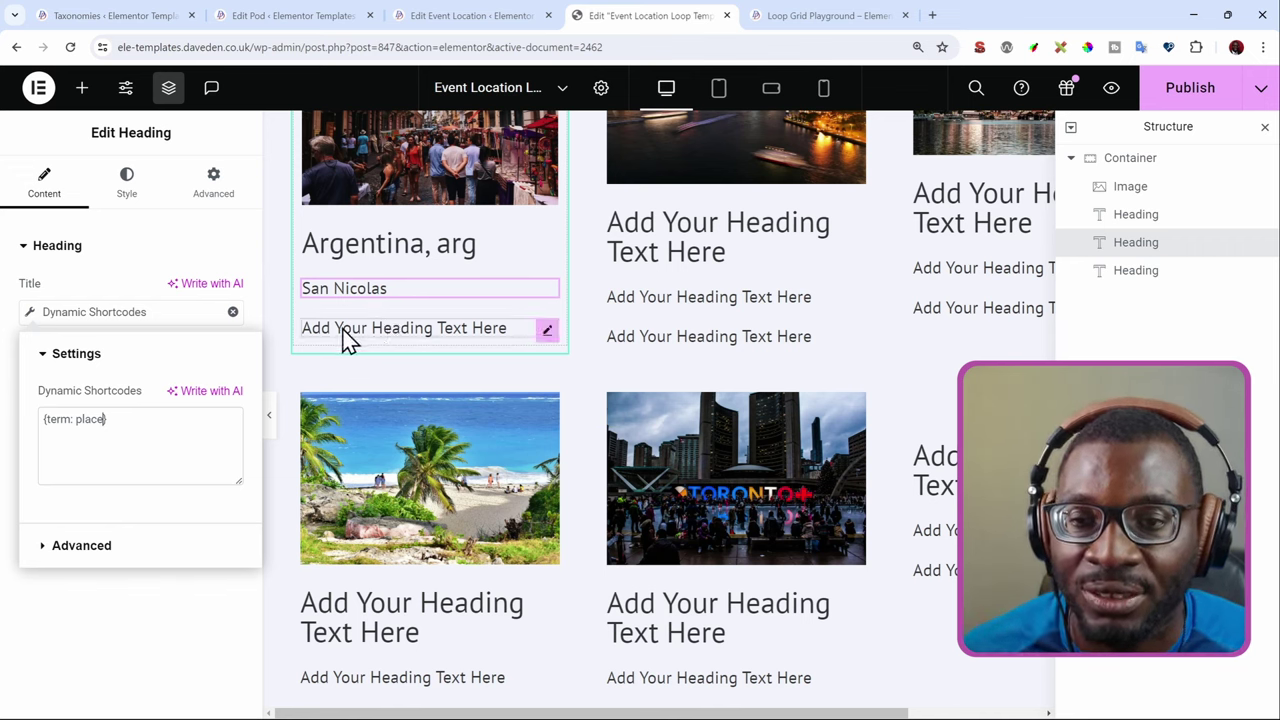
# Try the Archive Description dynamic tag on the third heading, view its Advanced settings, and remove the tag.
pyautogui.click(393, 334)
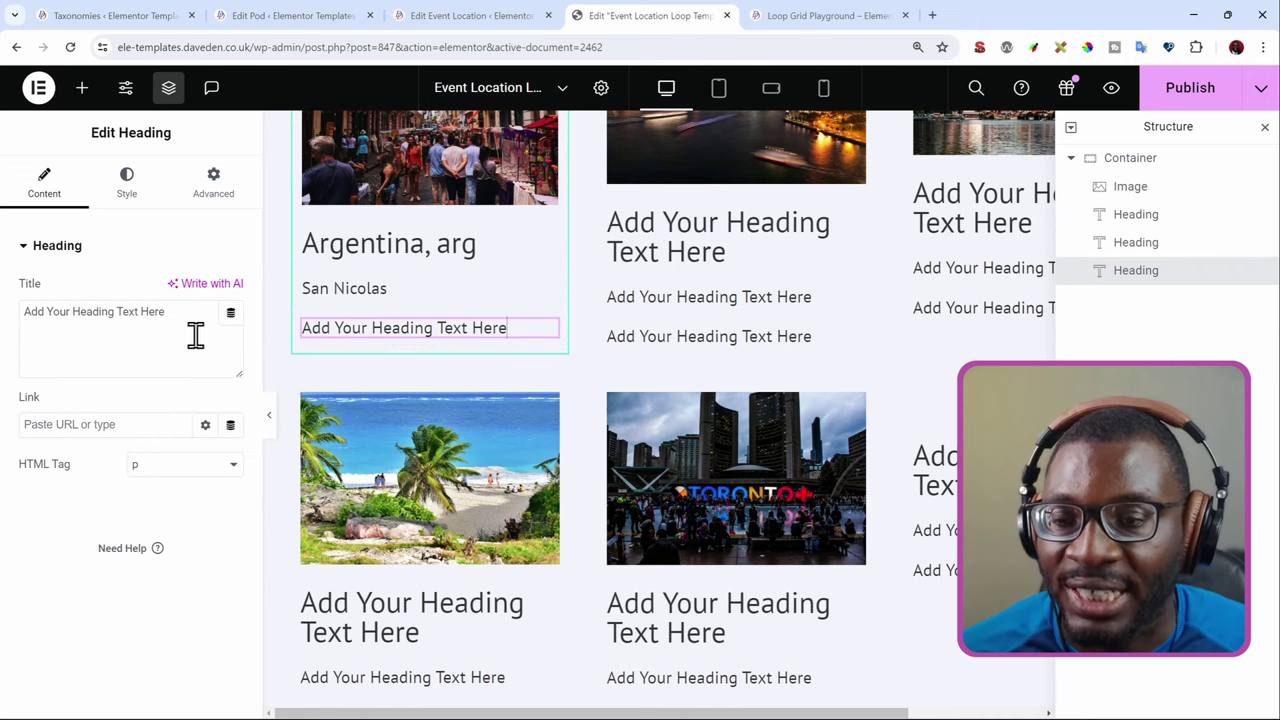
pyautogui.click(229, 316)
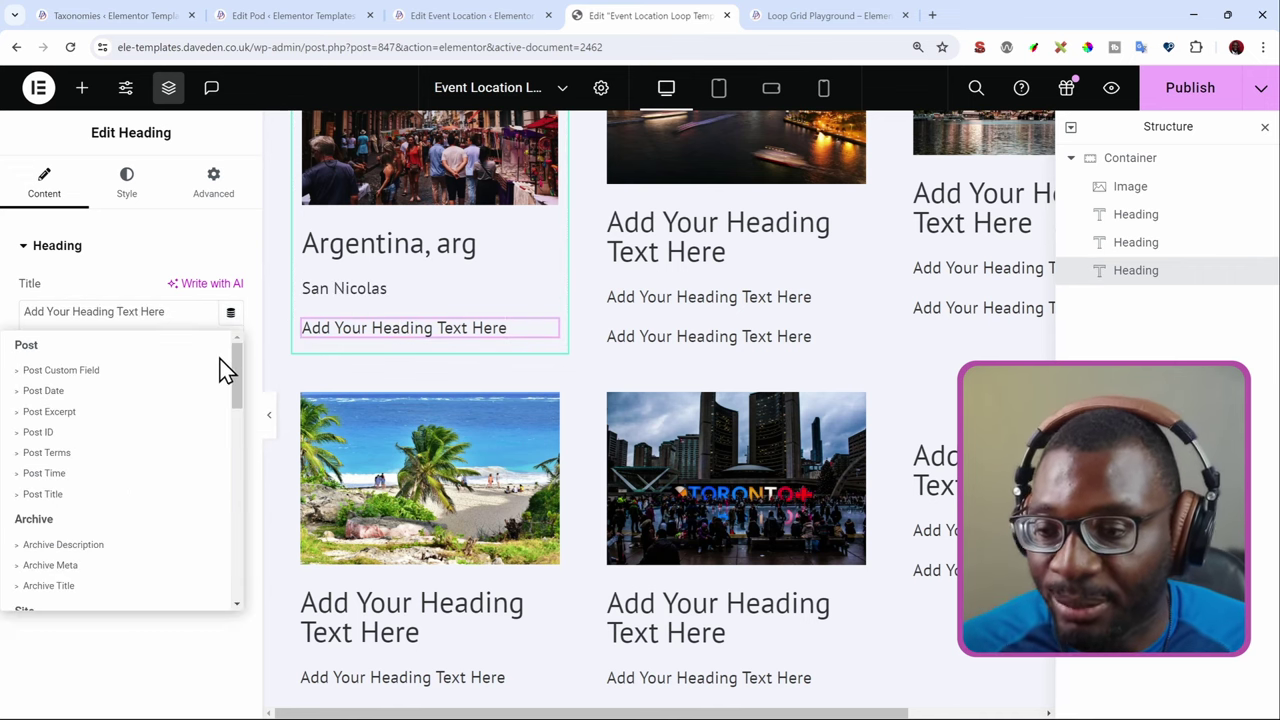
pyautogui.scroll(-3, 150, 470)
pyautogui.scroll(1, 120, 460)
pyautogui.scroll(3, 110, 453)
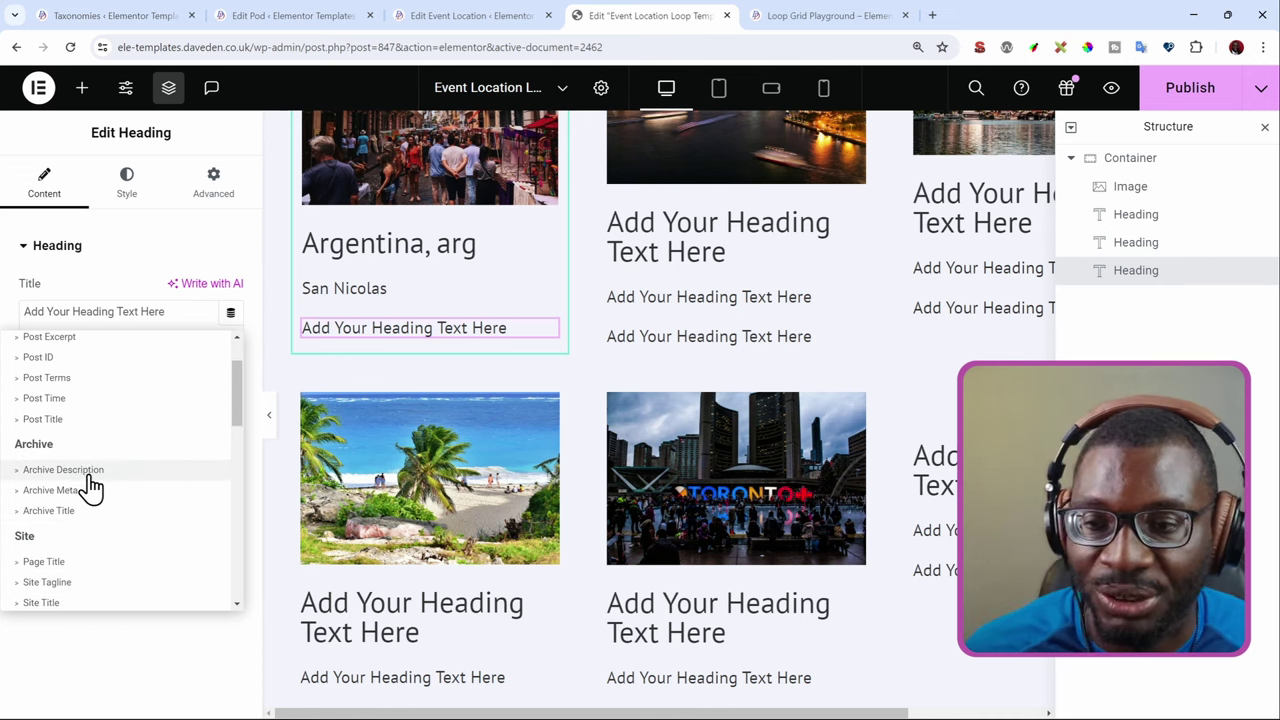
pyautogui.click(62, 471)
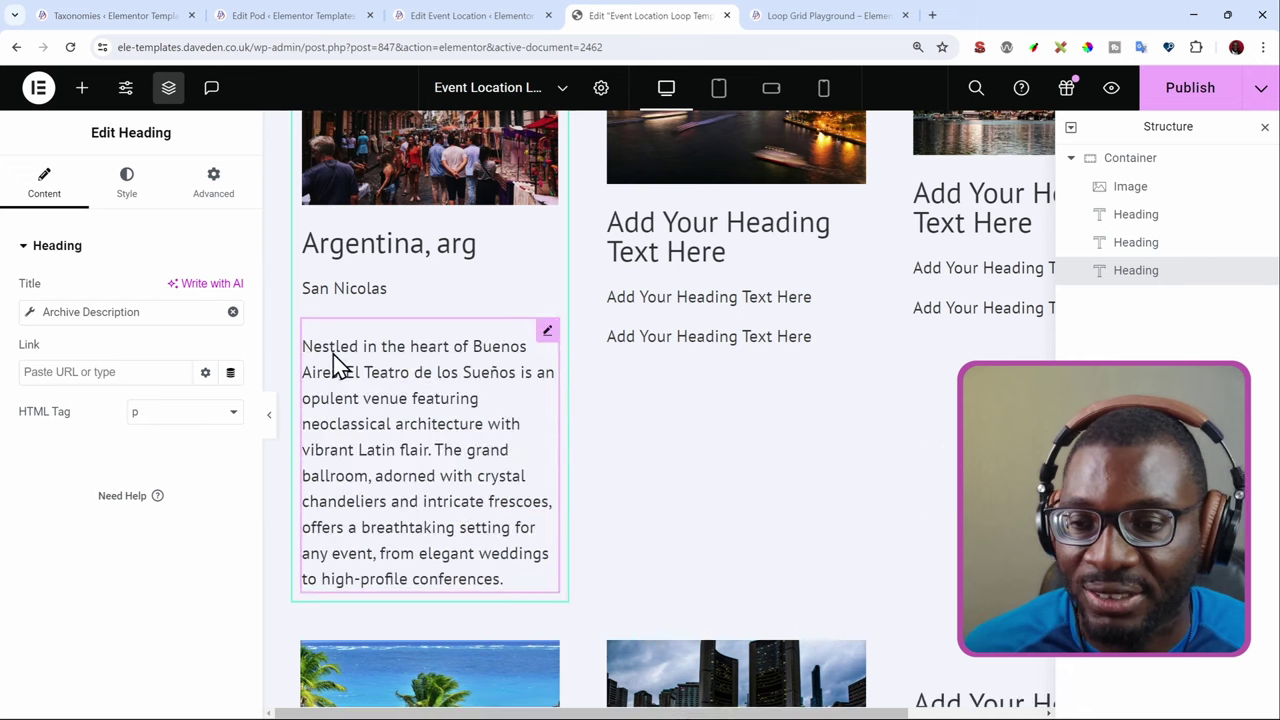
pyautogui.click(29, 312)
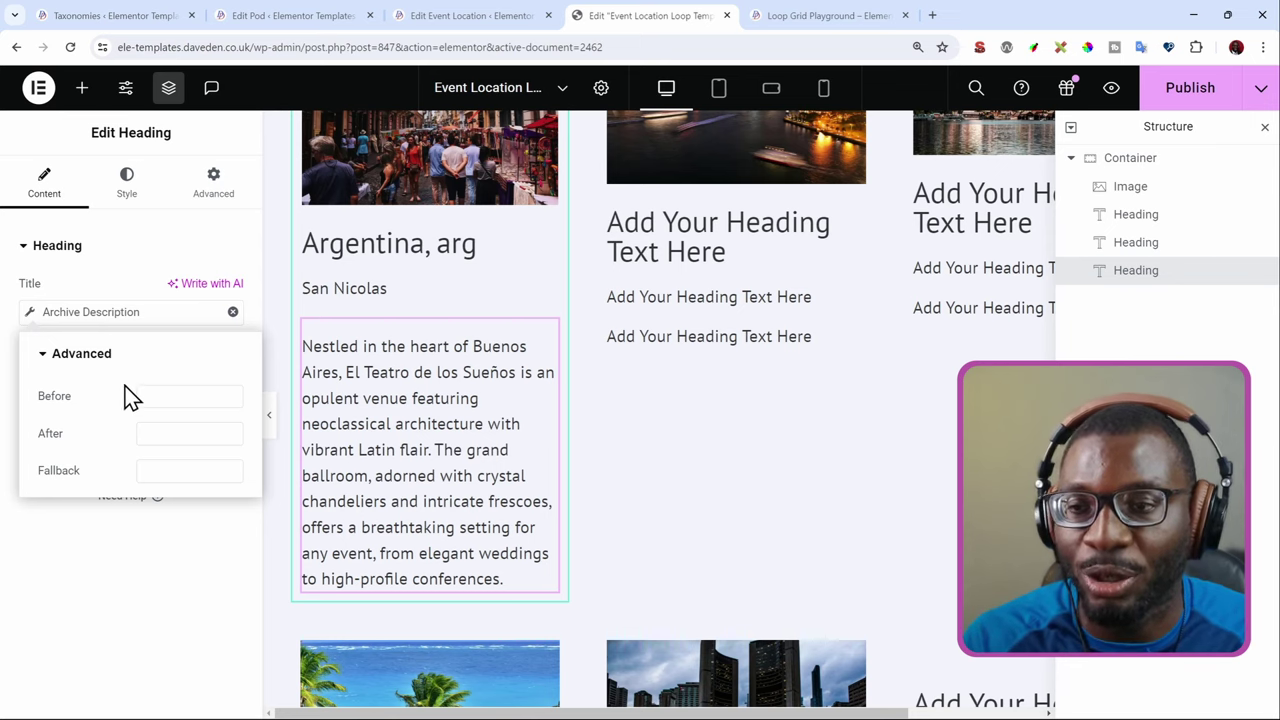
pyautogui.click(233, 312)
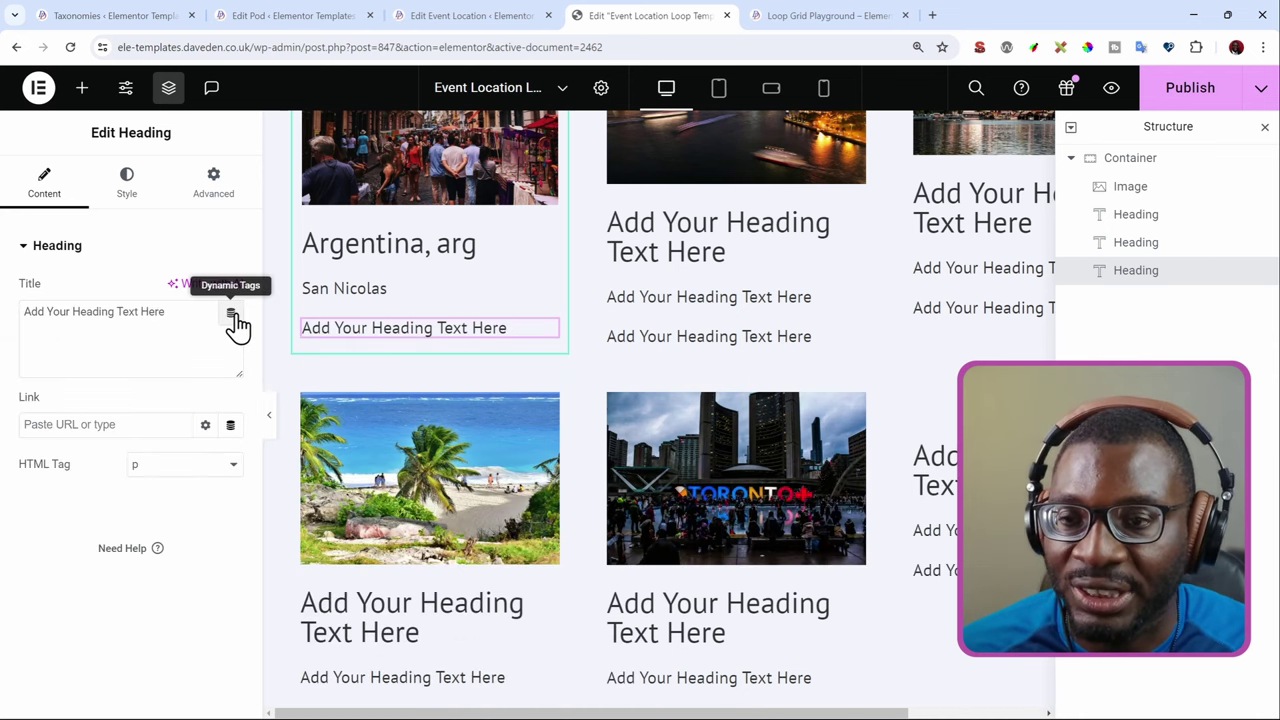
# Assign the Dynamic Shortcodes tag to the third heading's title and enter the shortcode {term:description} in its settings.
pyautogui.click(232, 316)
pyautogui.scroll(-10, 191, 440)
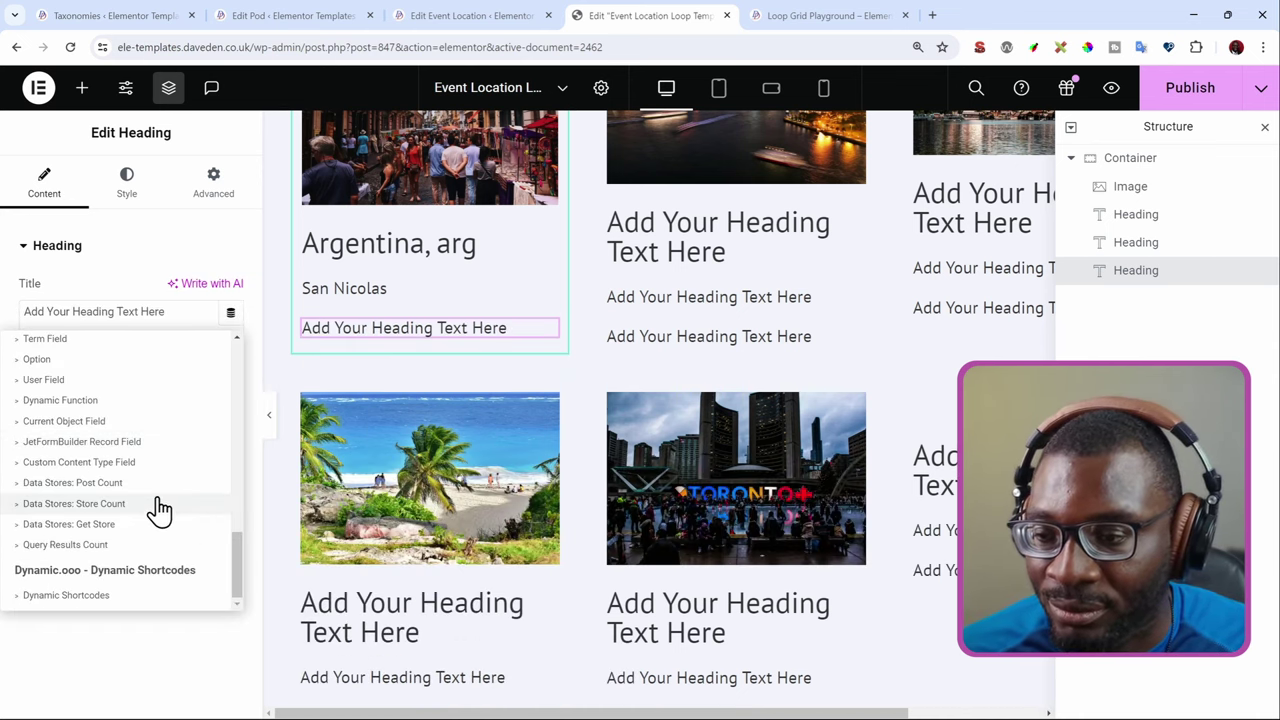
pyautogui.click(95, 595)
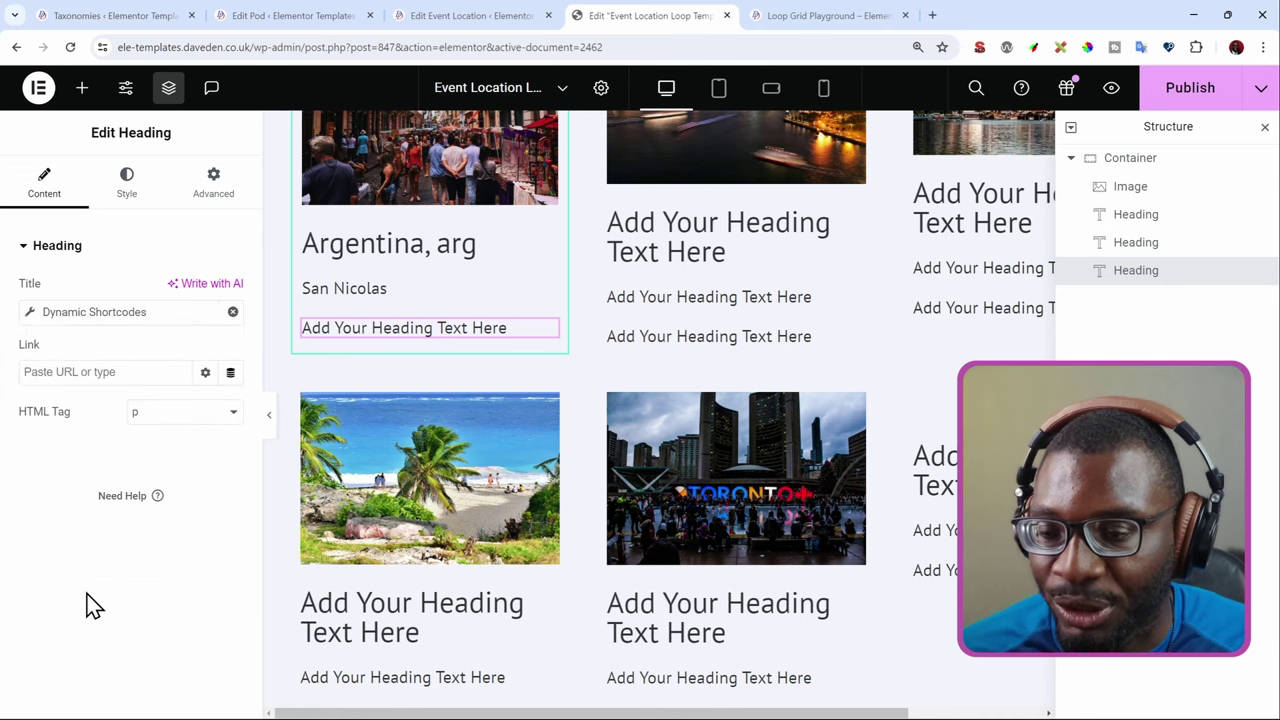
pyautogui.click(33, 318)
pyautogui.click(131, 457)
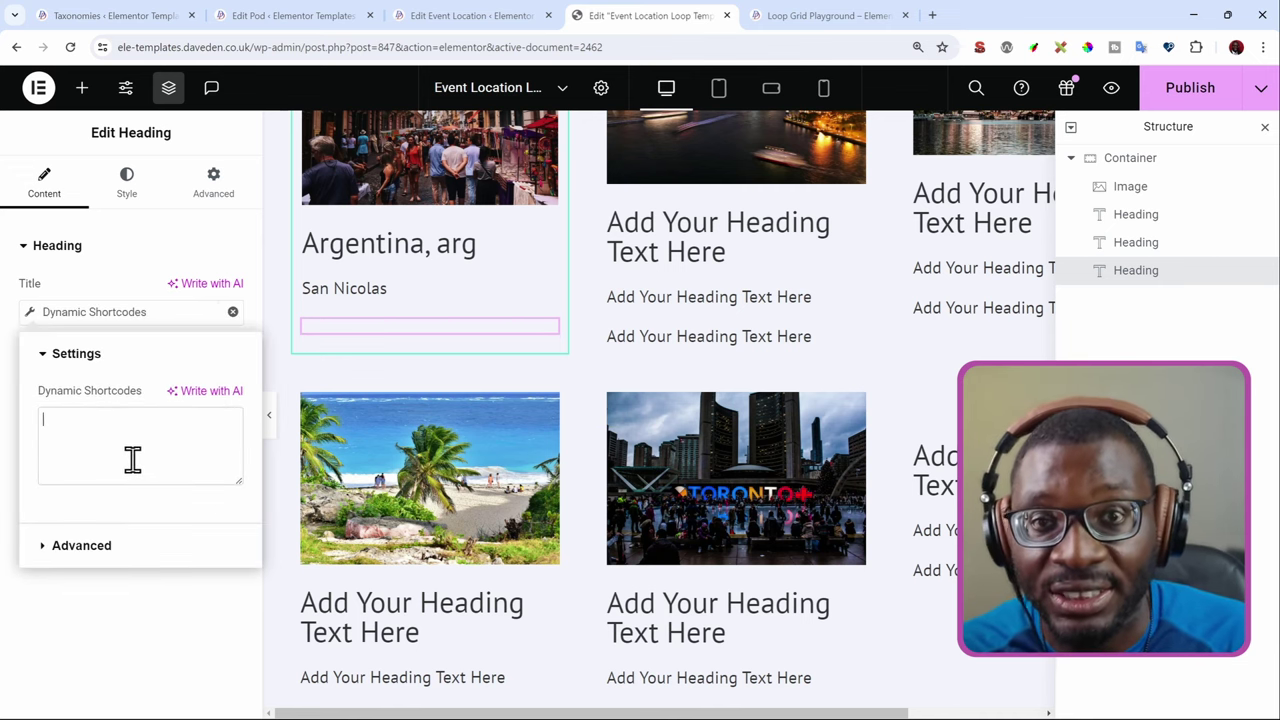
pyautogui.write('{term}')
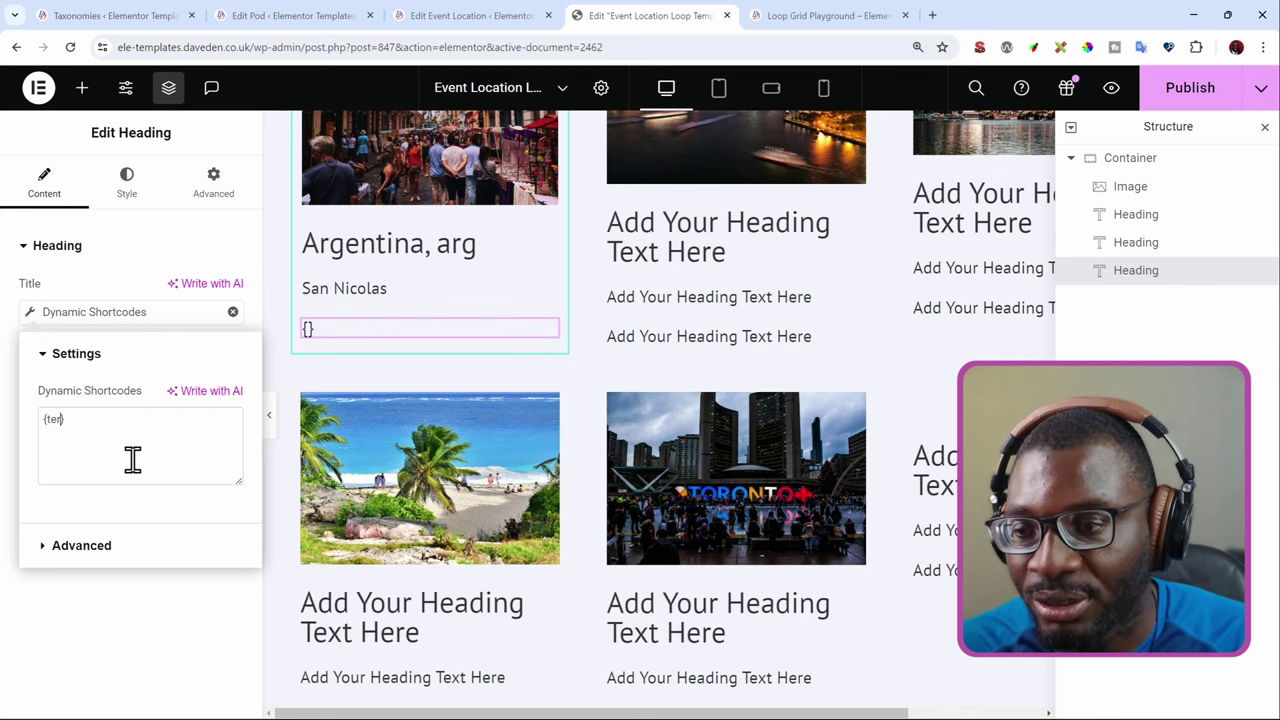
pyautogui.write(':descrip')
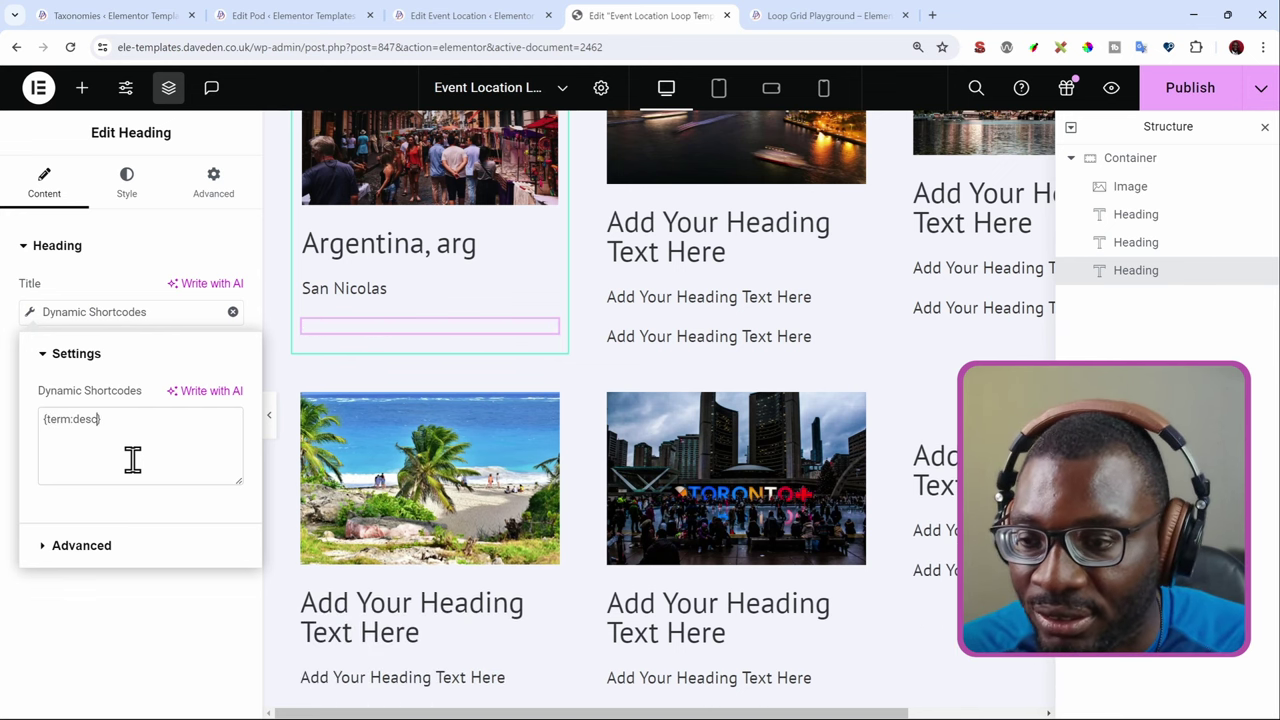
pyautogui.write('tion')
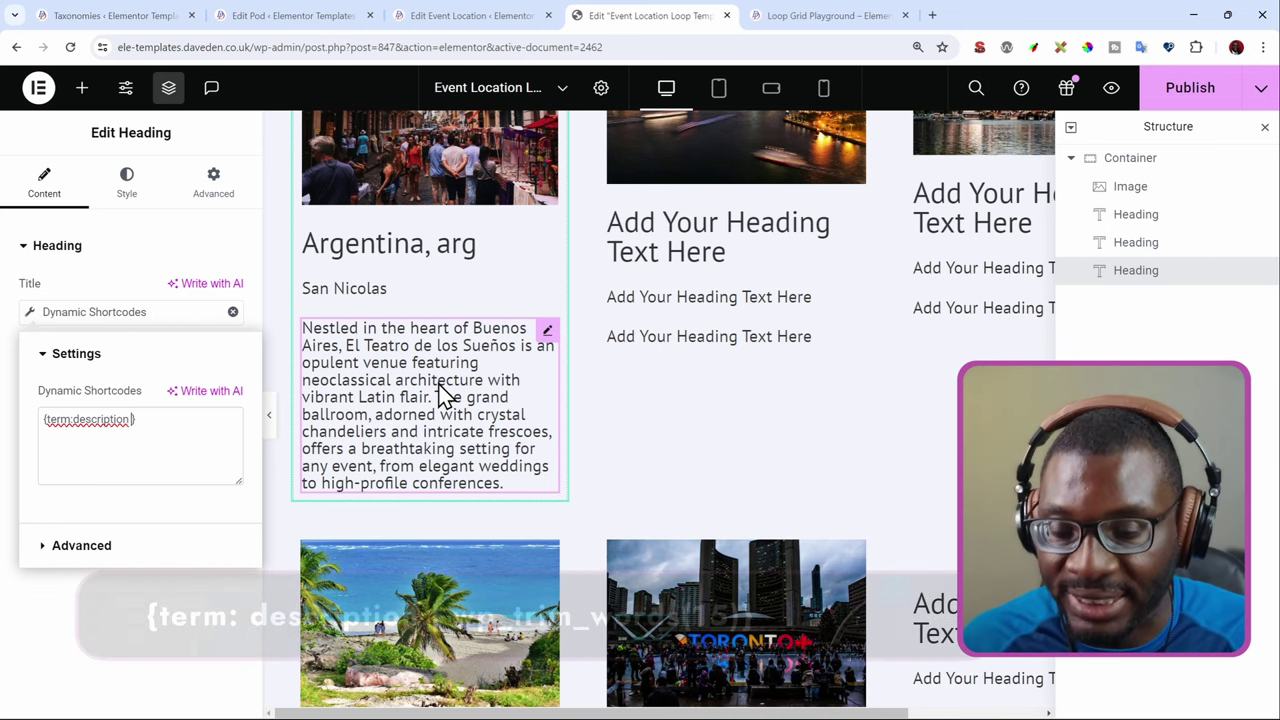
# Limit the third heading's description to 15 words by adding the filter | wp_trim_words(15) inside its shortcode.
pyautogui.write('|')
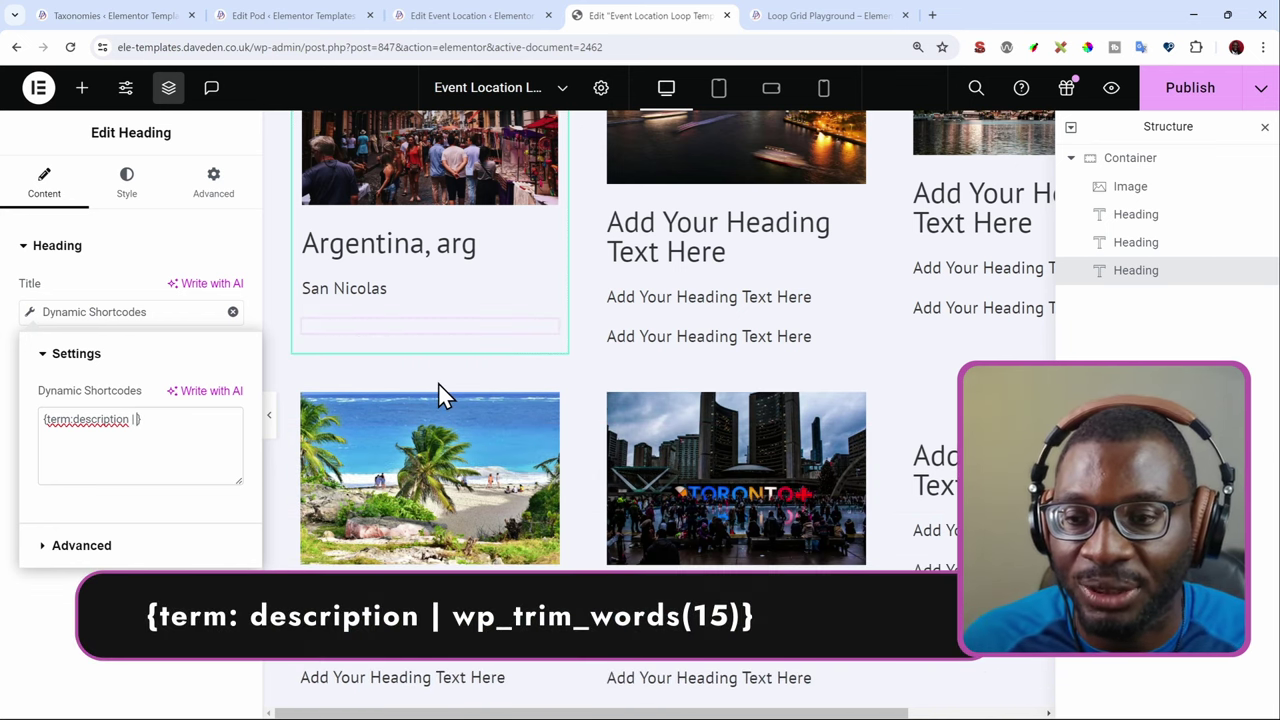
pyautogui.write(' wp_')
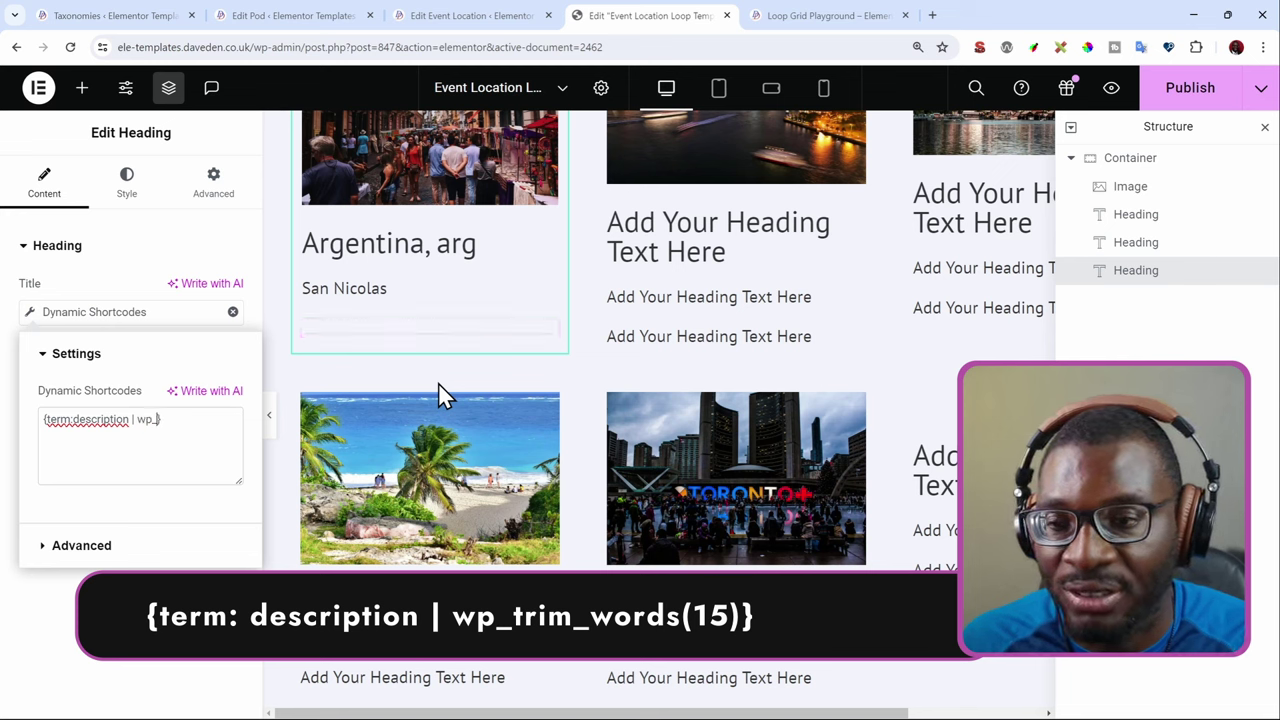
pyautogui.write('trim_wor')
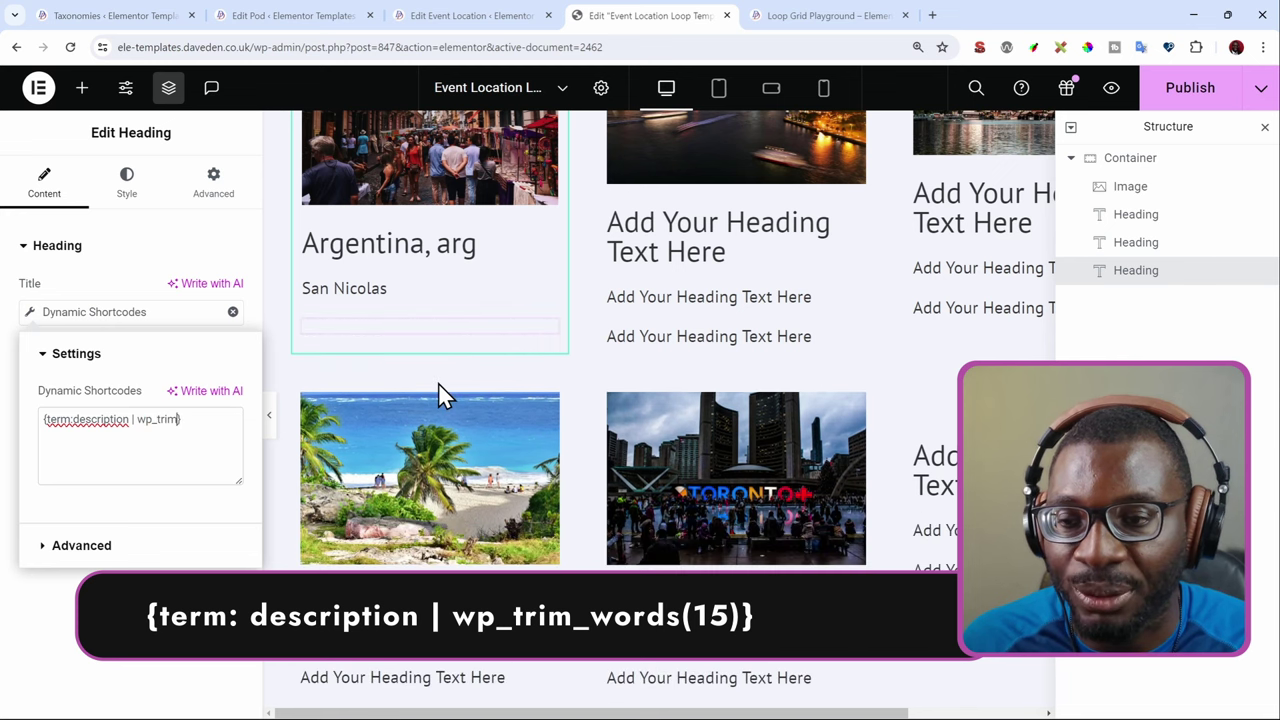
pyautogui.write('ds')
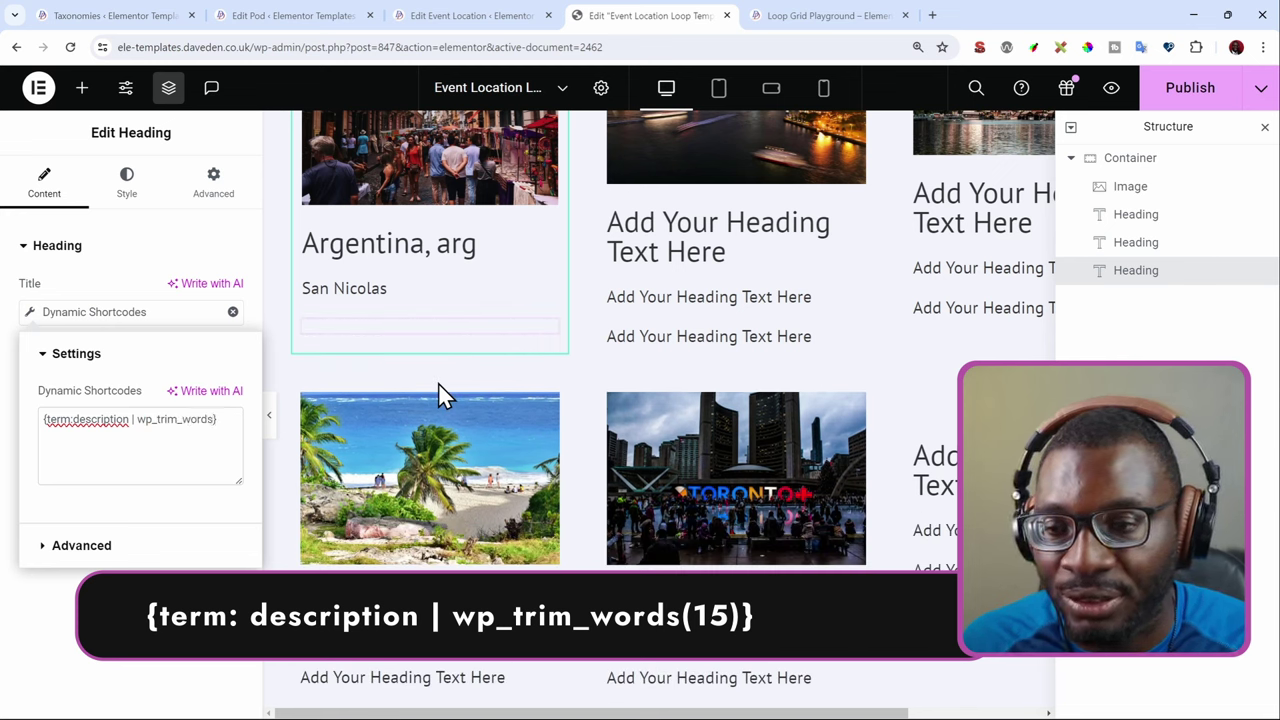
pyautogui.write('()')
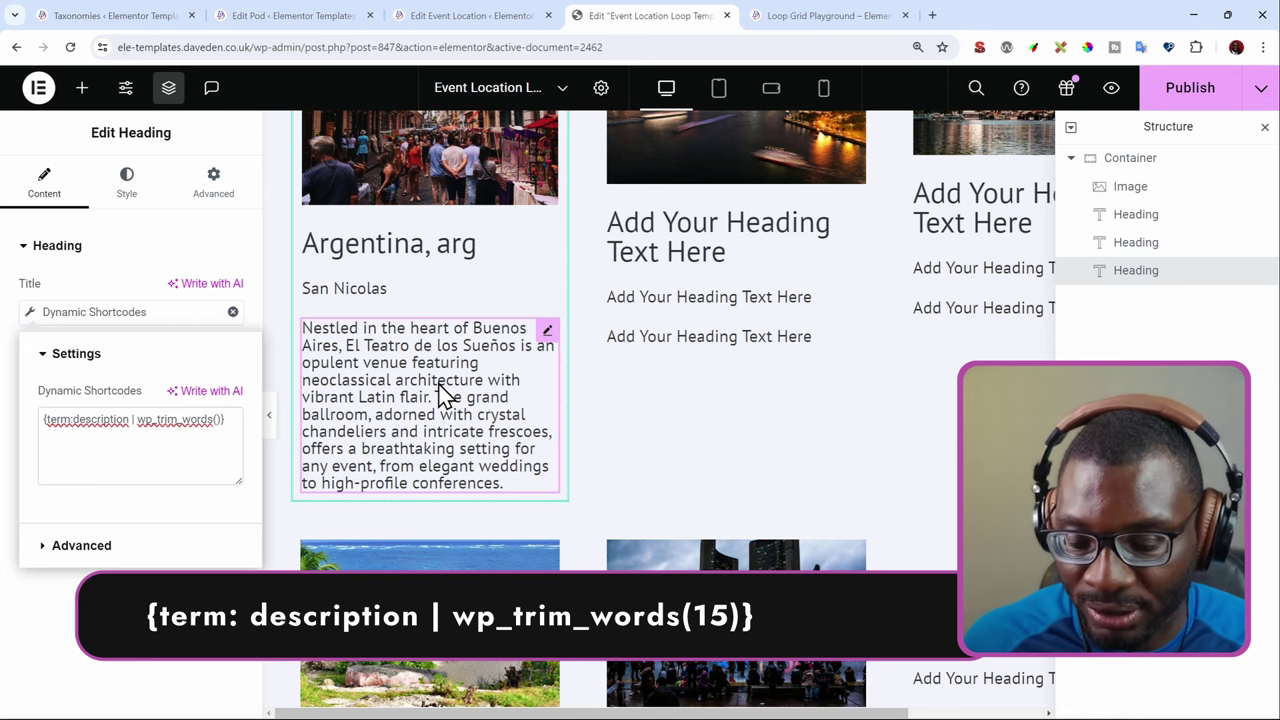
pyautogui.write('15')
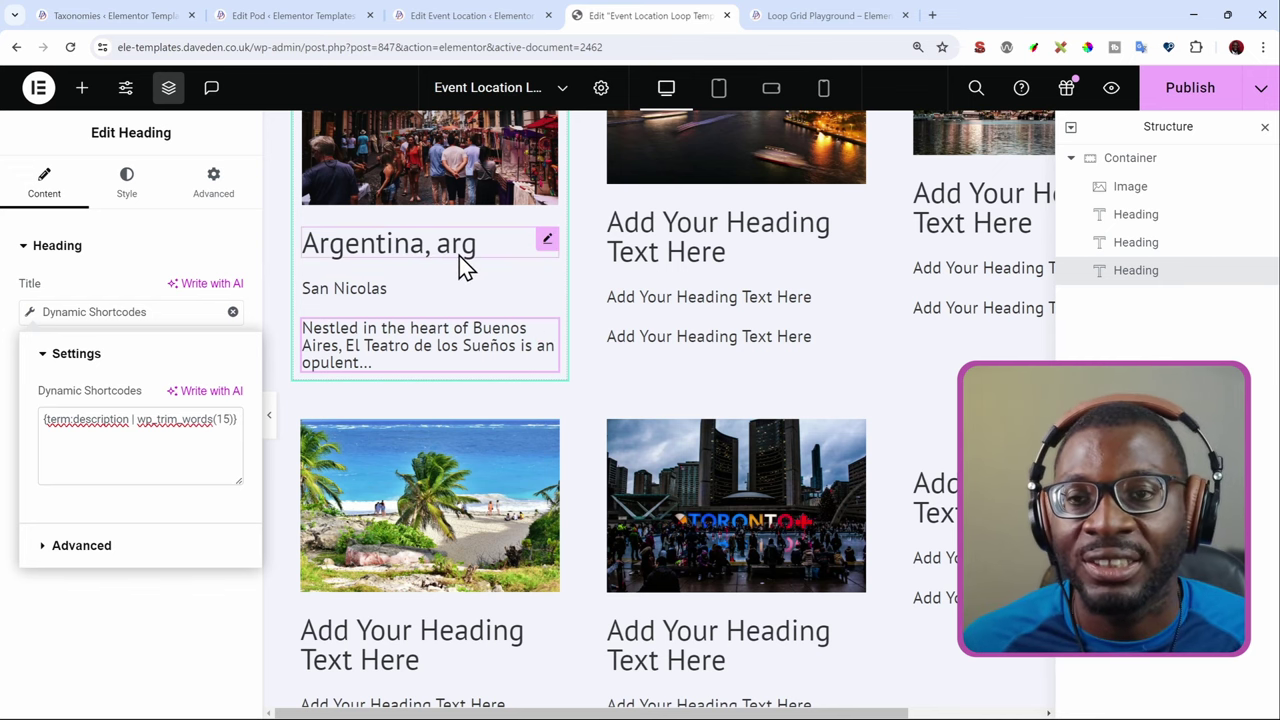
# Duplicate the second heading, which holds the place field, in the loop item.
pyautogui.scroll(2, 455, 262)
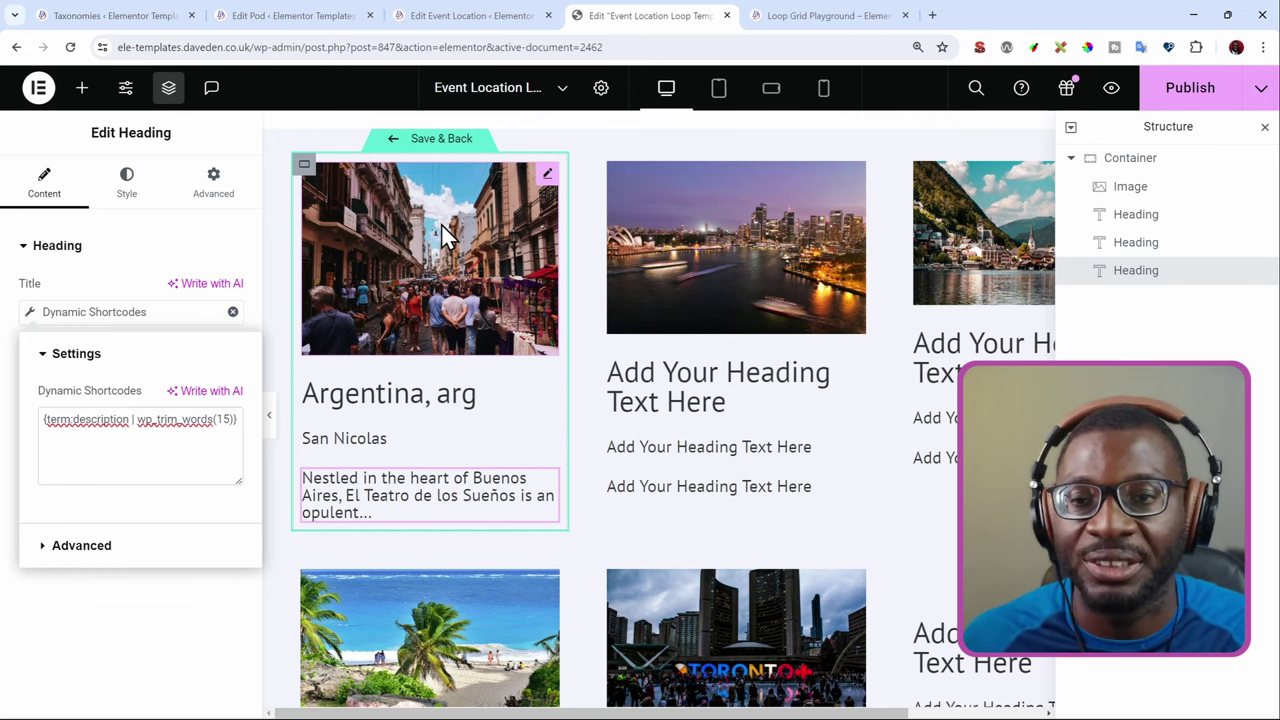
pyautogui.click(368, 448)
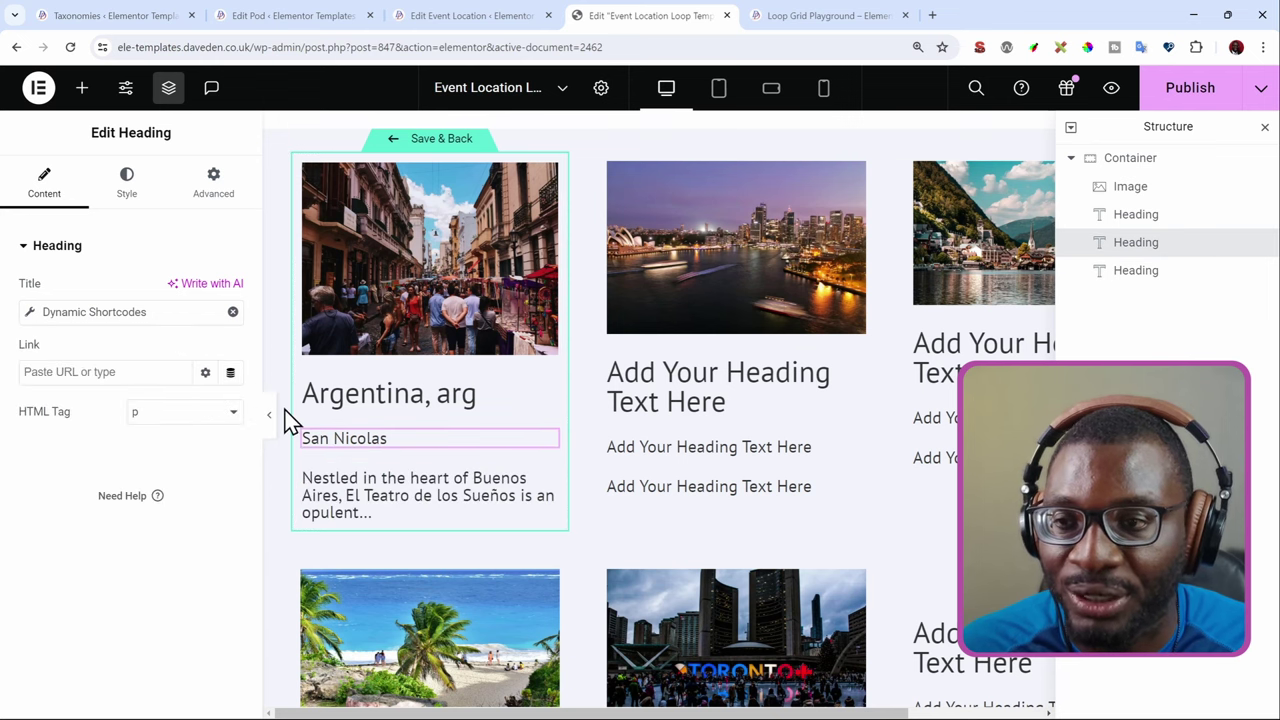
pyautogui.rightClick(356, 442)
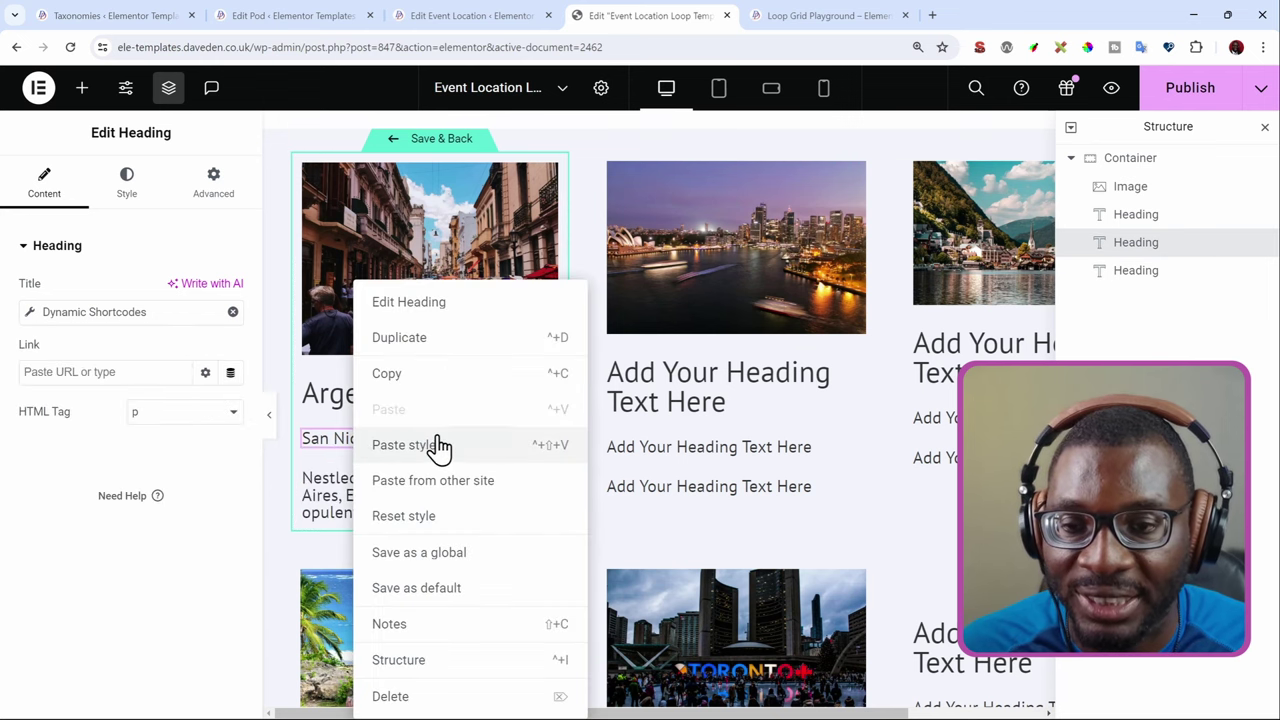
pyautogui.click(447, 340)
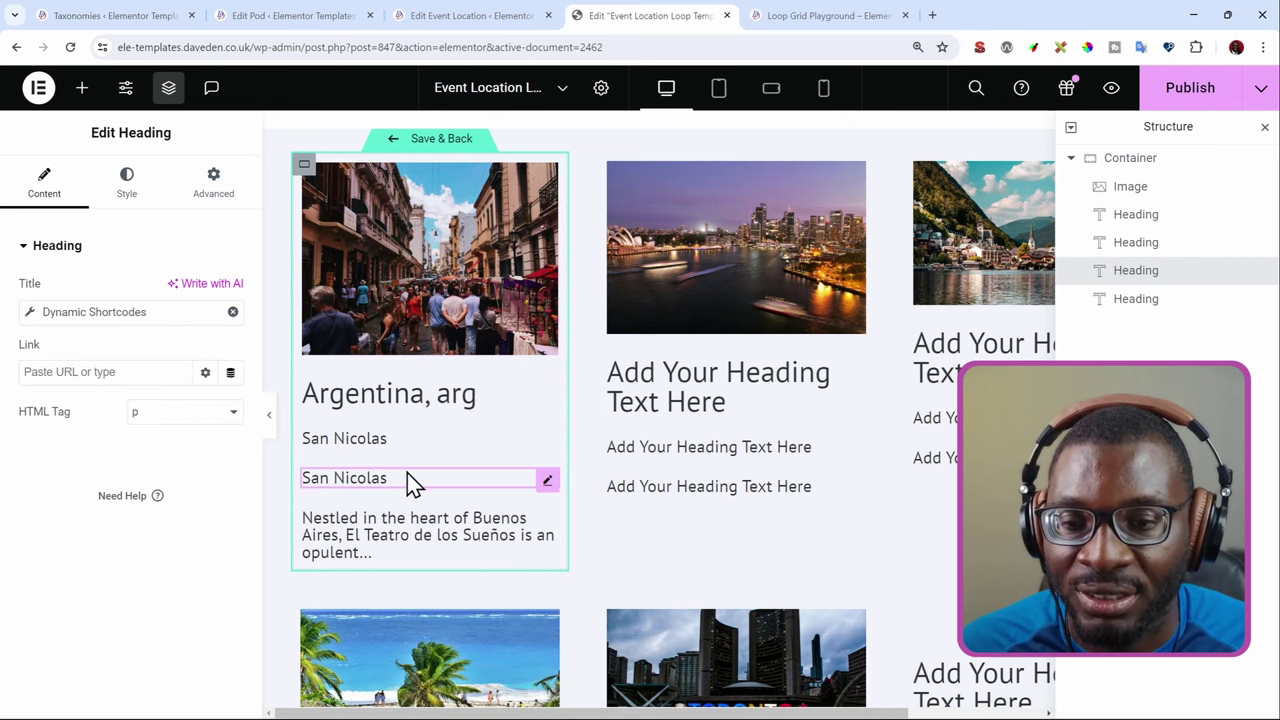
# Replace the Dynamic Shortcodes tag on the duplicated heading's title with the Archive Meta dynamic tag.
pyautogui.click(232, 313)
pyautogui.click(230, 312)
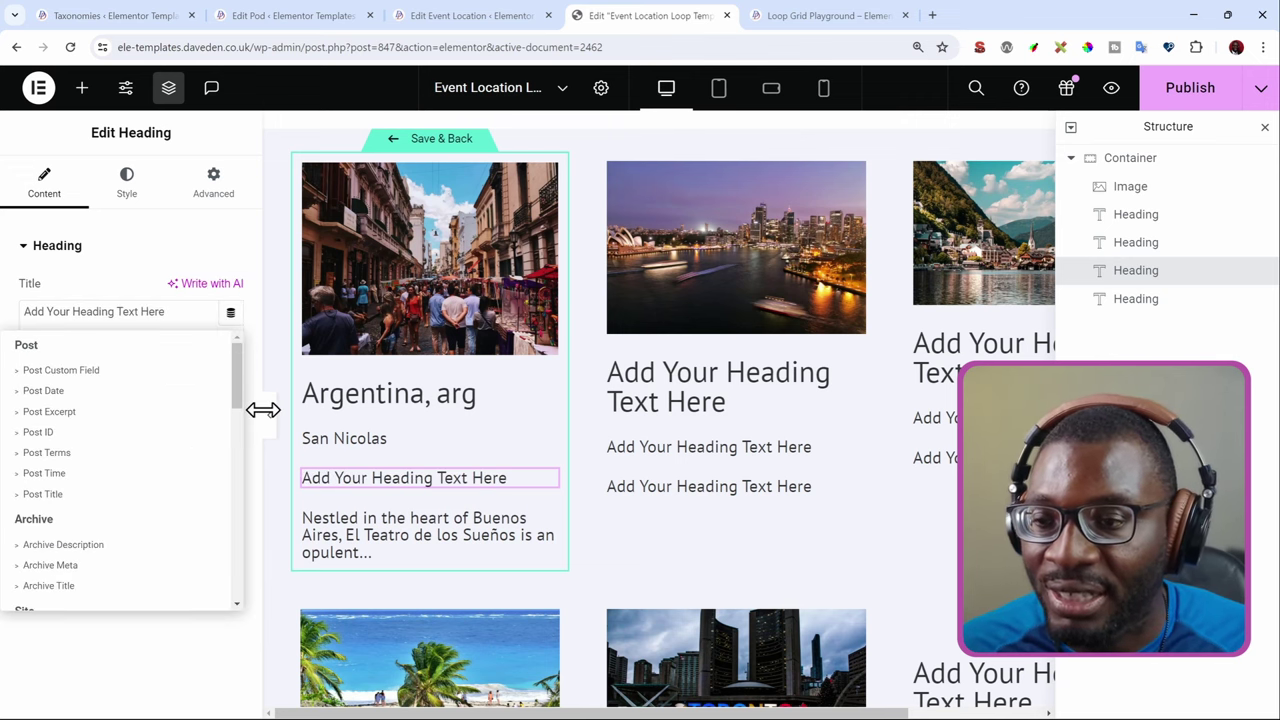
pyautogui.scroll(-1, 186, 457)
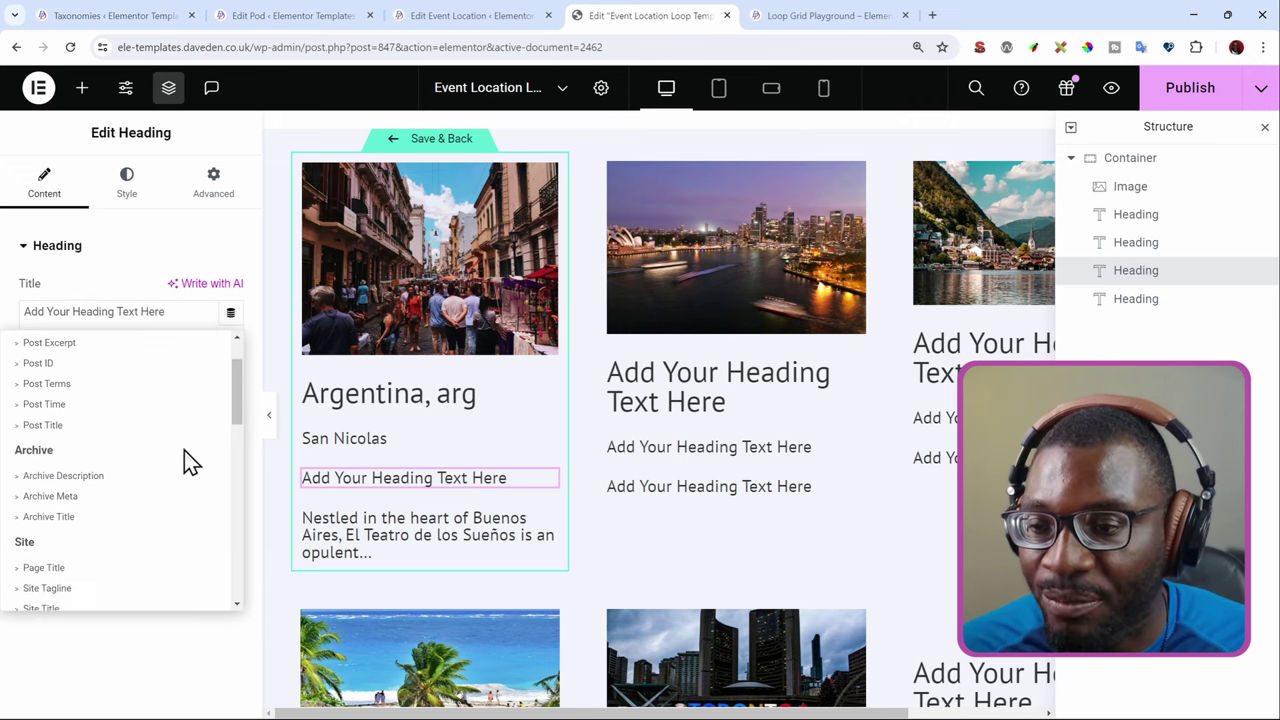
pyautogui.click(120, 491)
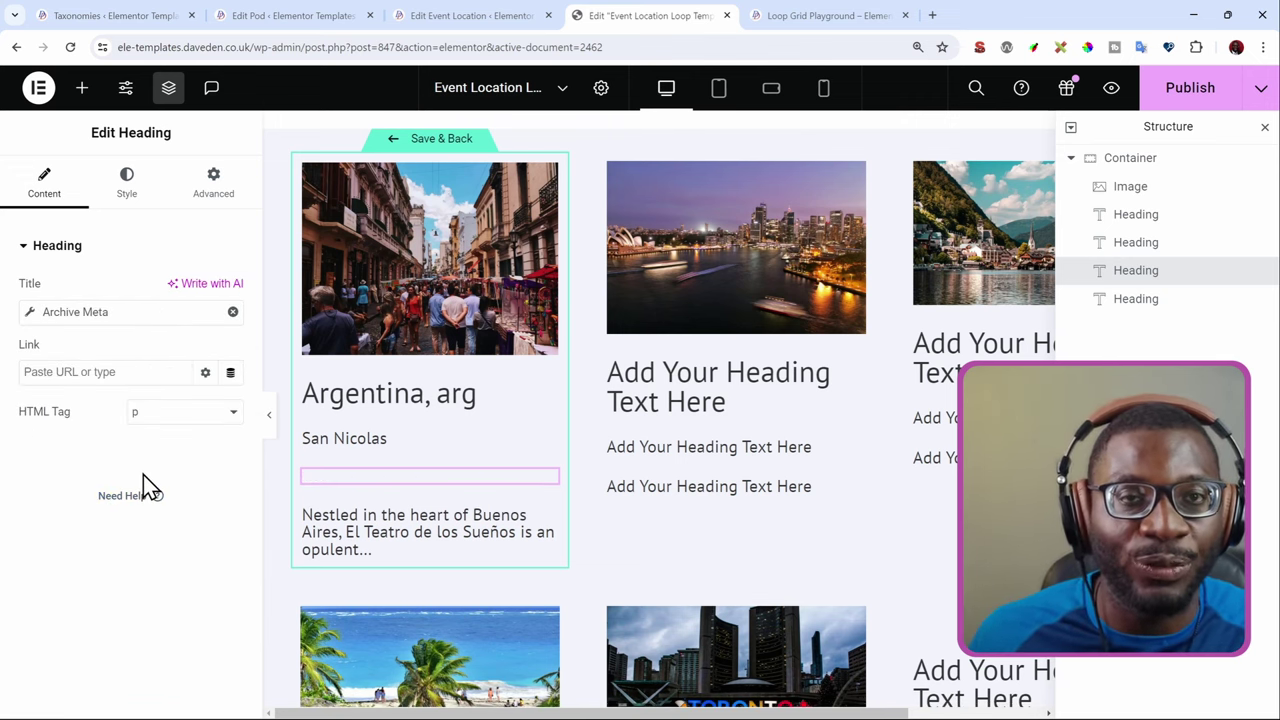
# Set the Archive Meta tag's meta key to place for the duplicated heading's title.
pyautogui.click(28, 312)
pyautogui.click(155, 398)
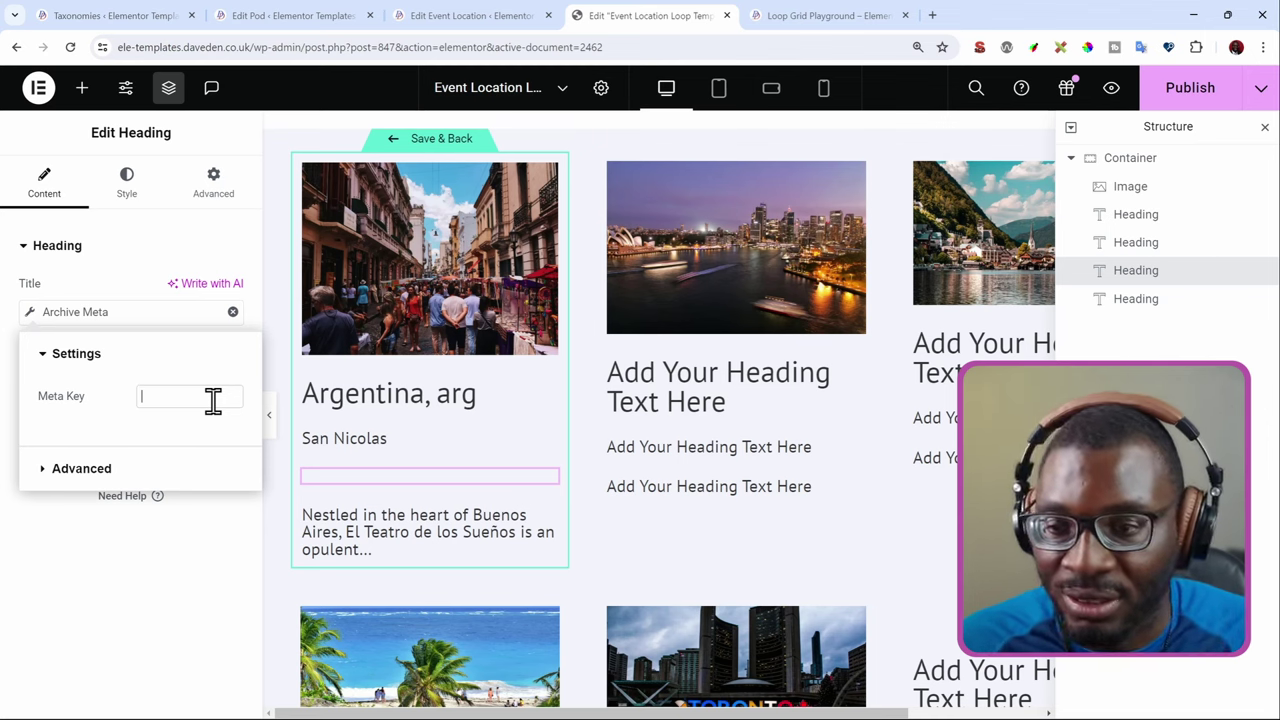
pyautogui.write('place')
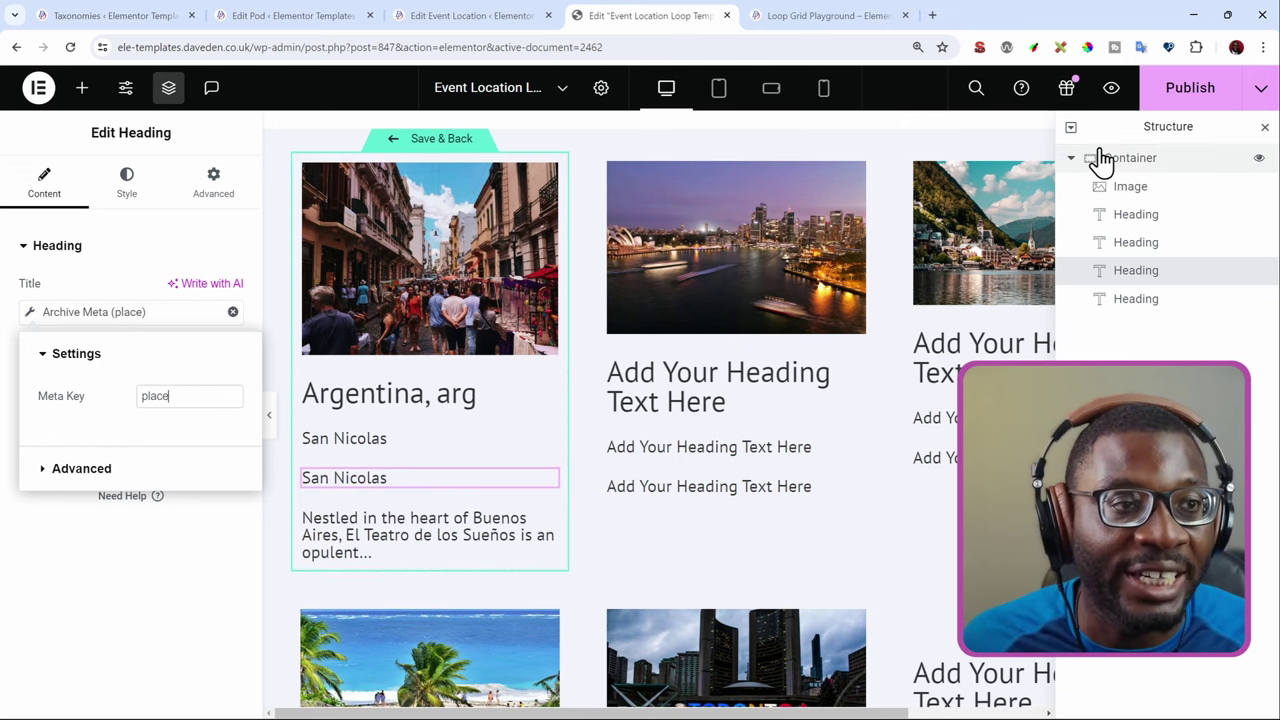
# Publish the loop item template, return to the Loop Grid Playground page, and review the location cards.
pyautogui.click(1192, 100)
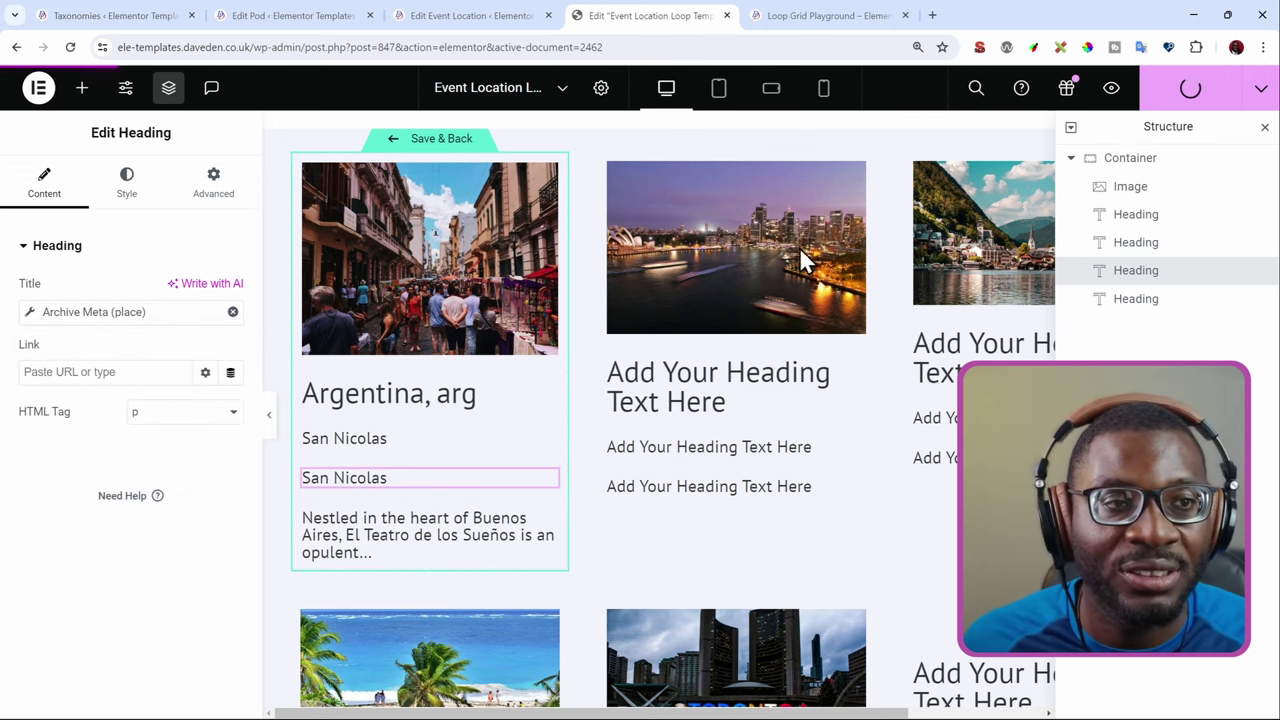
pyautogui.click(432, 140)
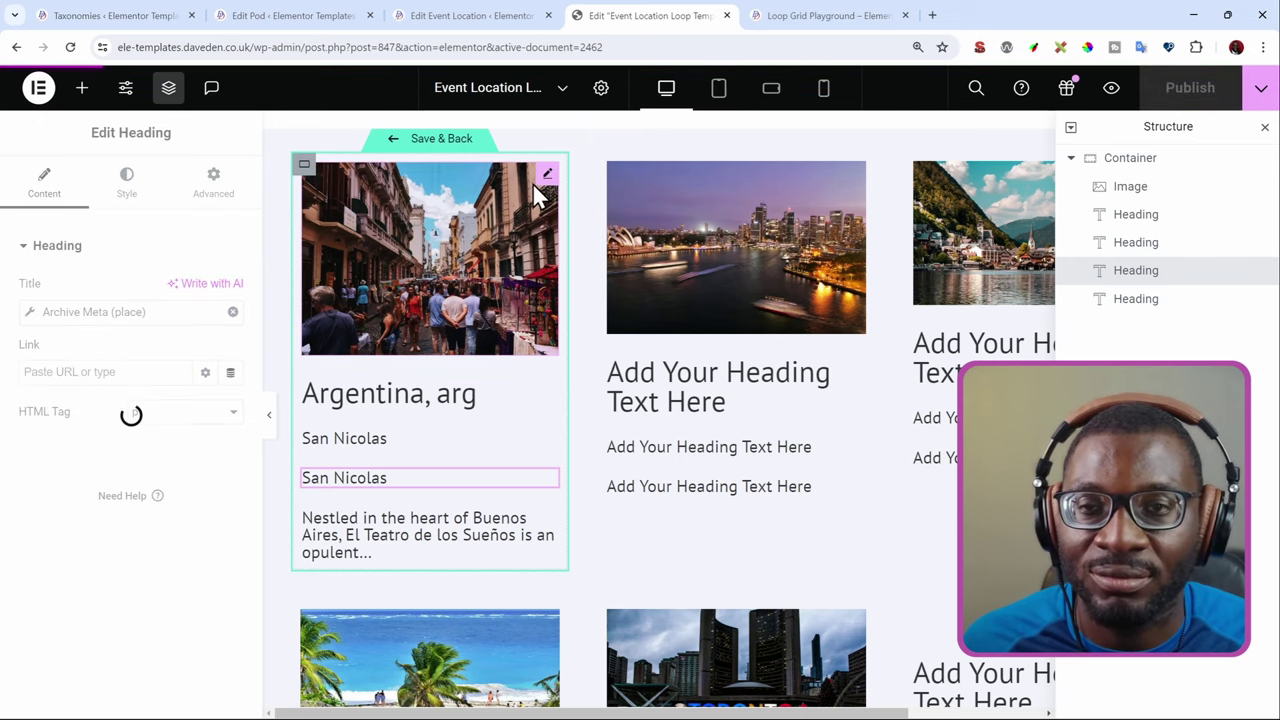
pyautogui.scroll(-4, 526, 357)
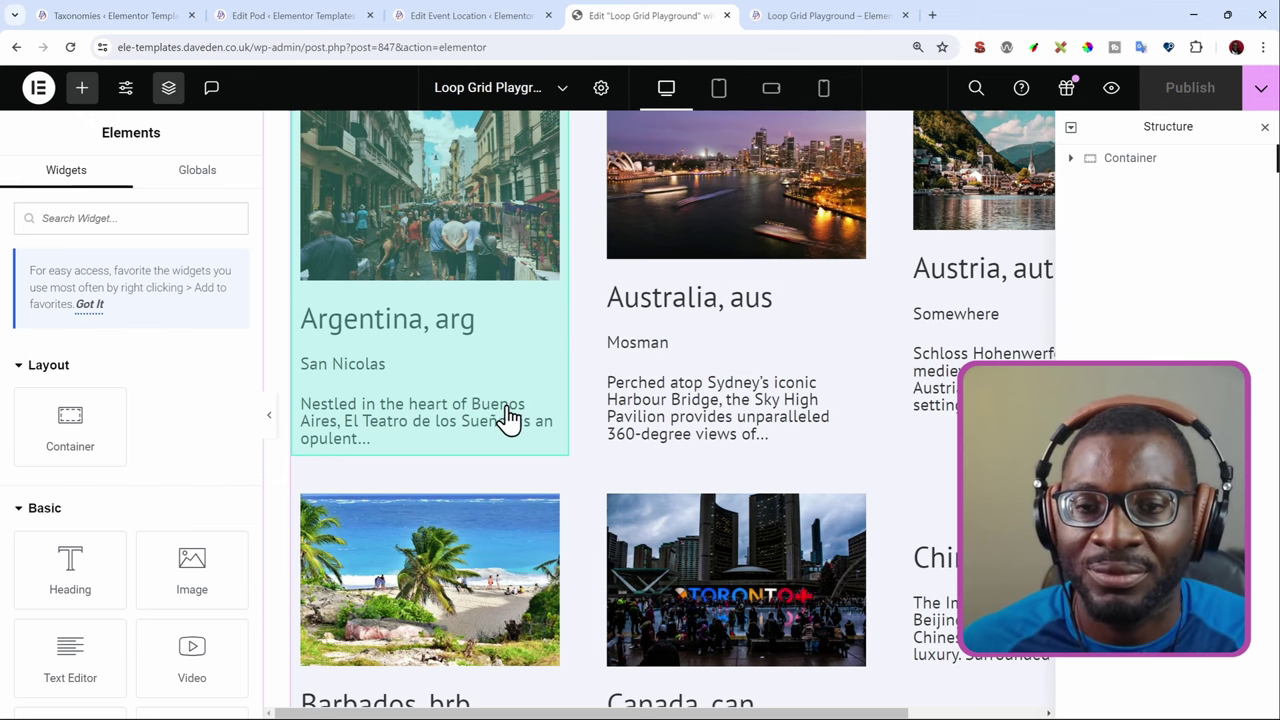
pyautogui.scroll(1, 508, 420)
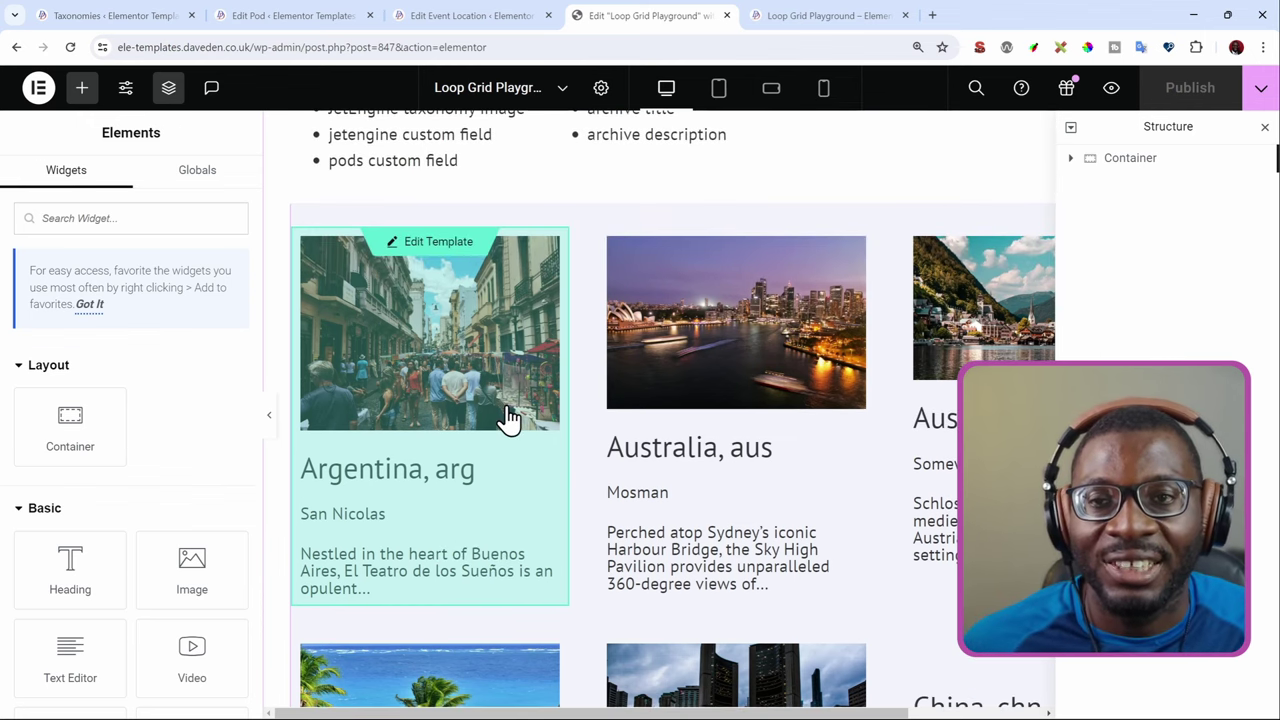